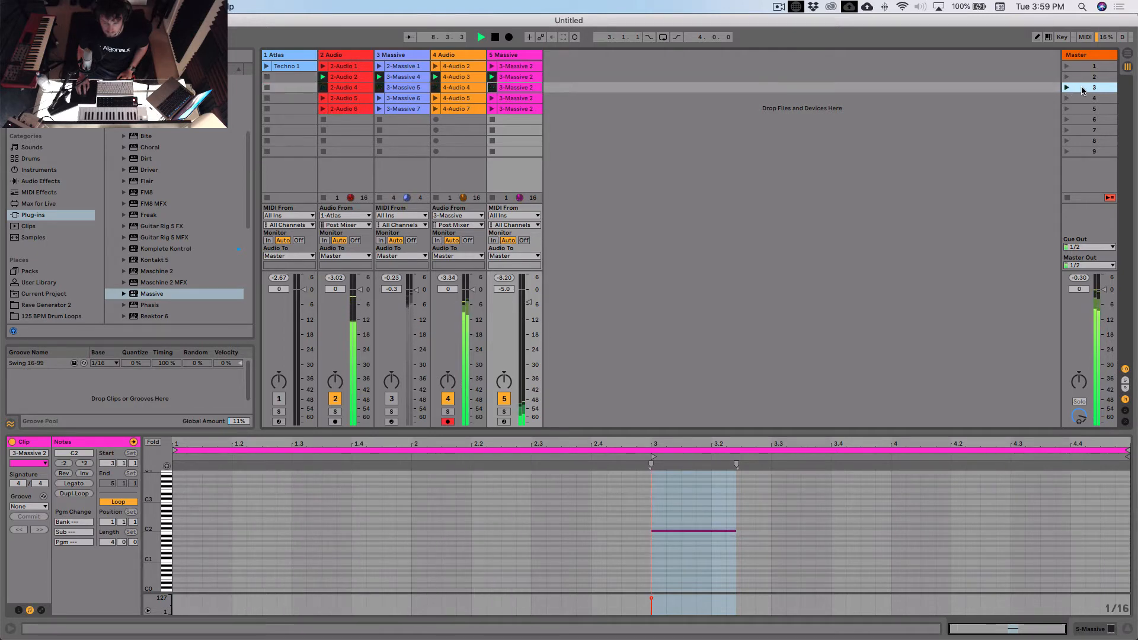
- Launch scene 3 to hear it played
click(1067, 88)
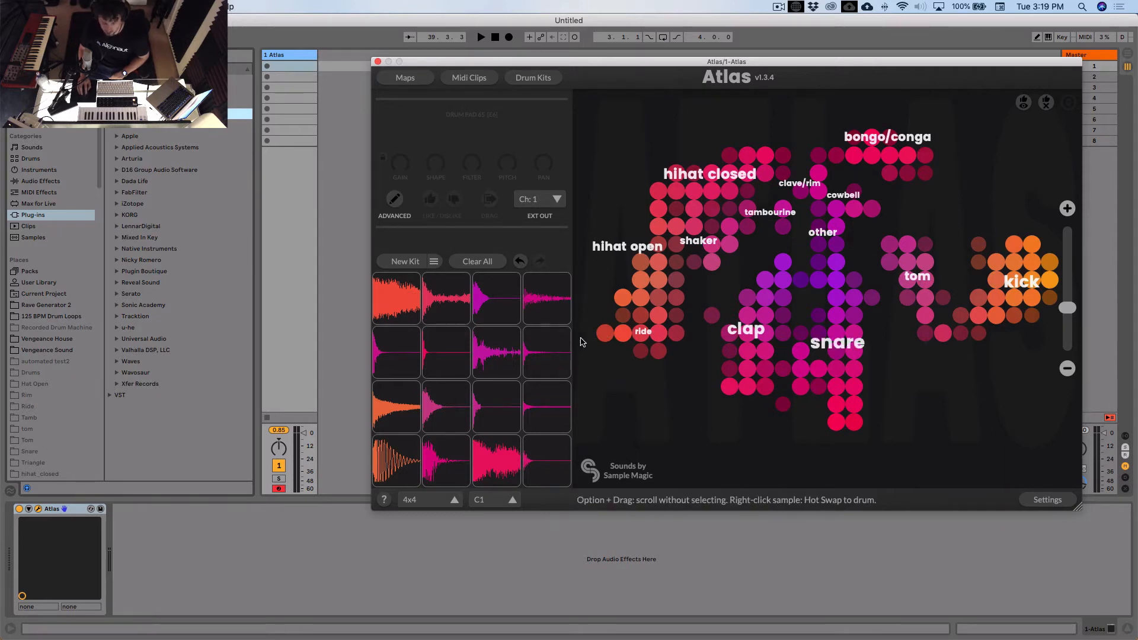
- Load the Algo Drums 05 map in Atlas and generate a new drum kit from it
click(405, 78)
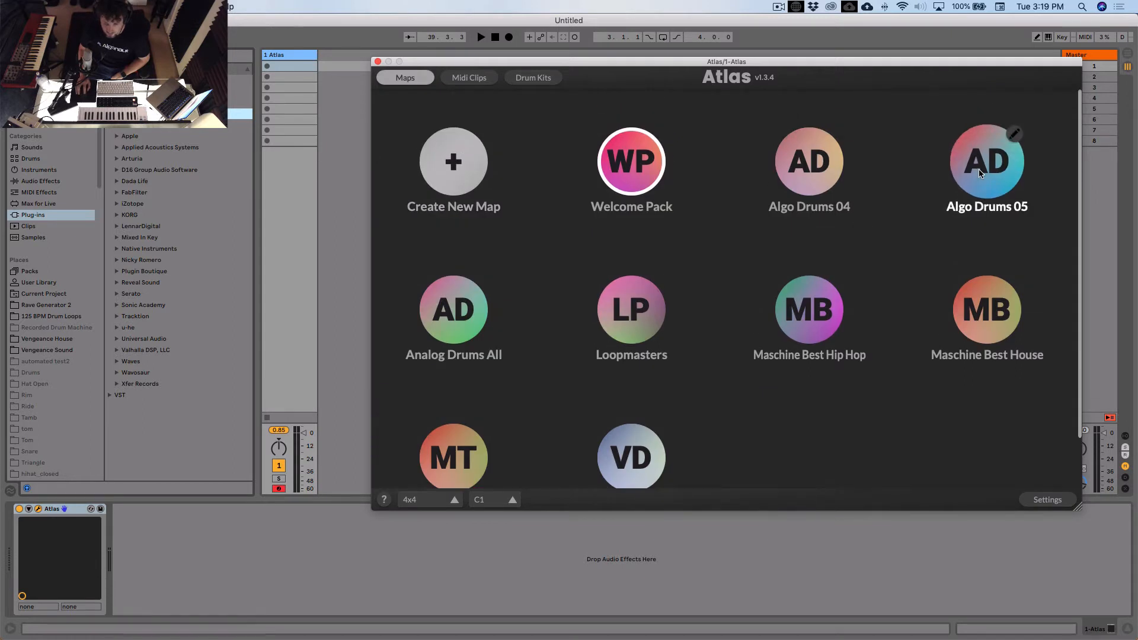
click(979, 169)
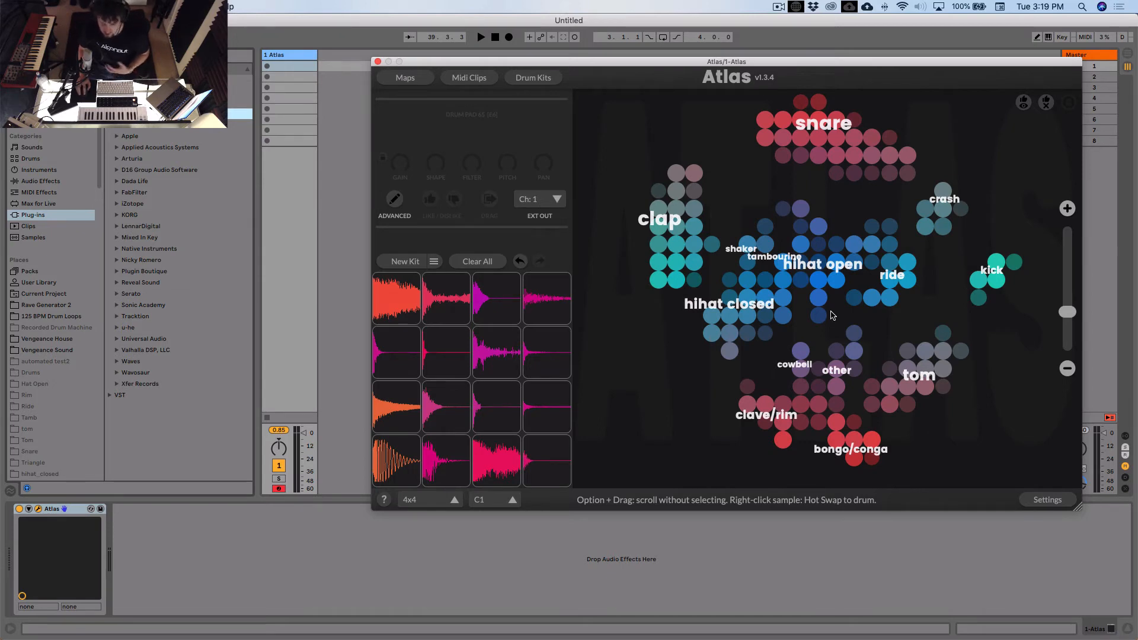
scroll(711, 359, up, 3)
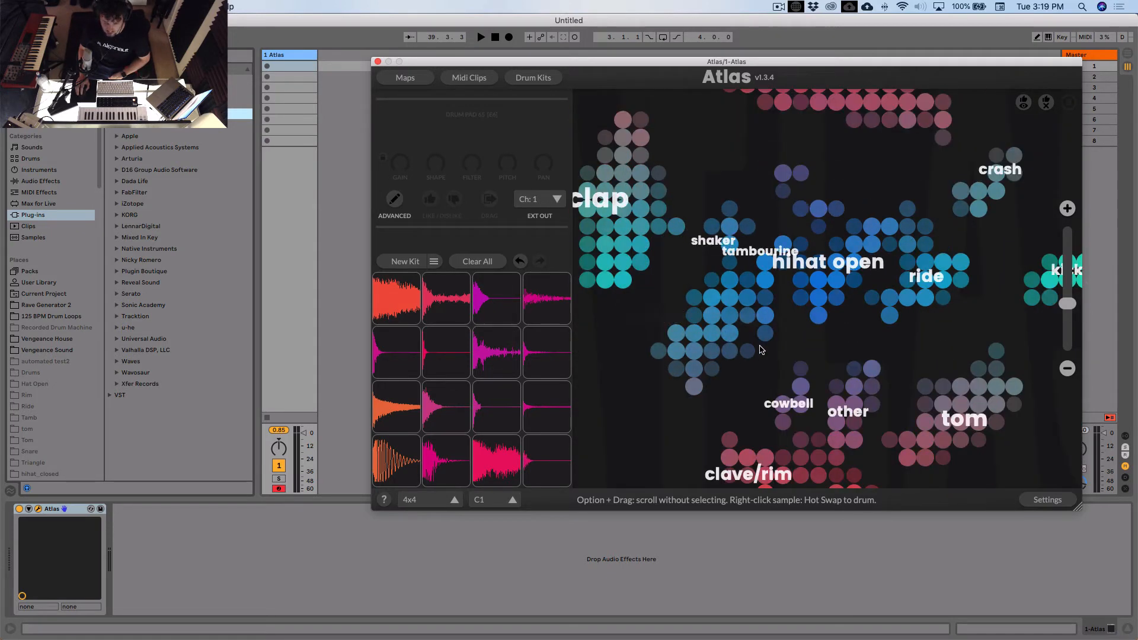
click(408, 262)
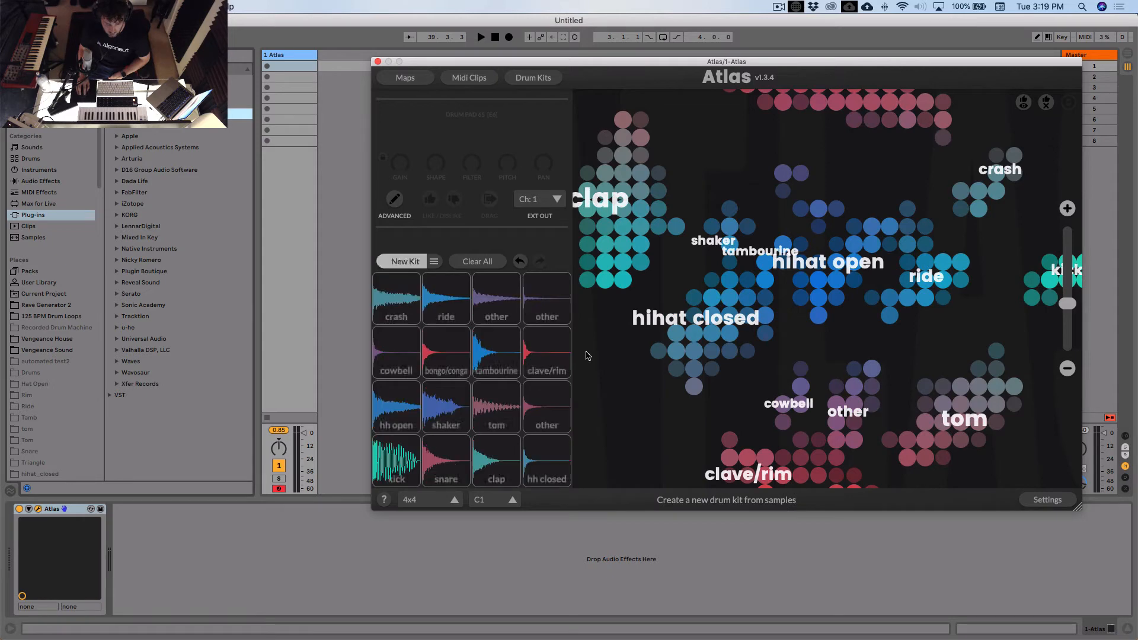
- Audition the kick, snare, clap and open hi-hat pads, and swap the shaker pad's sample for Shaker_041
click(394, 458)
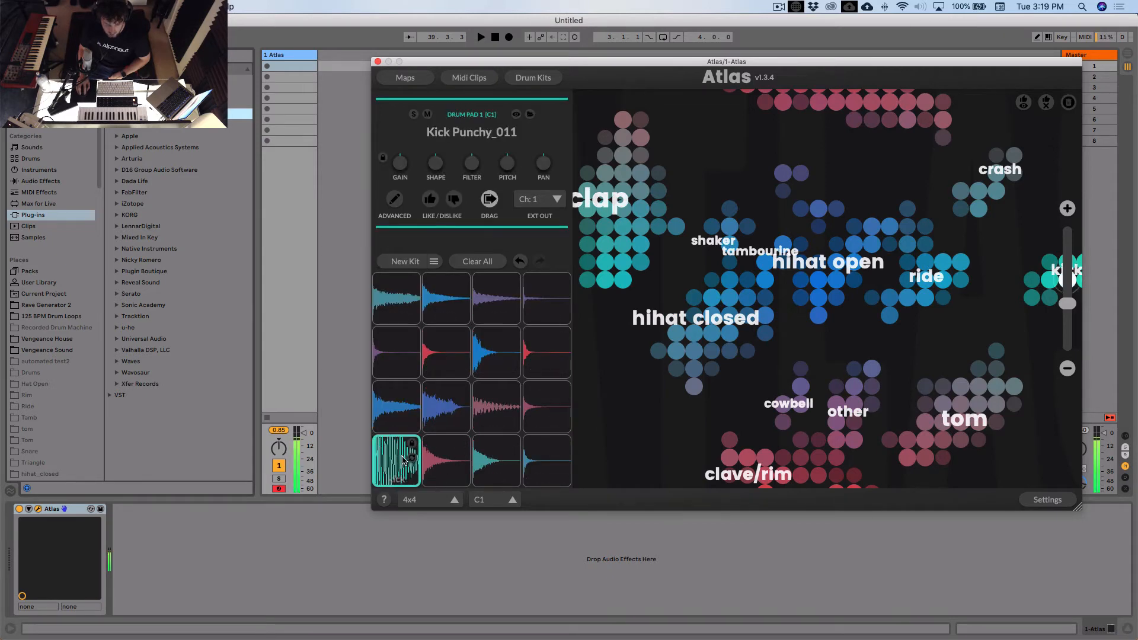
click(446, 463)
click(492, 466)
click(397, 415)
click(450, 422)
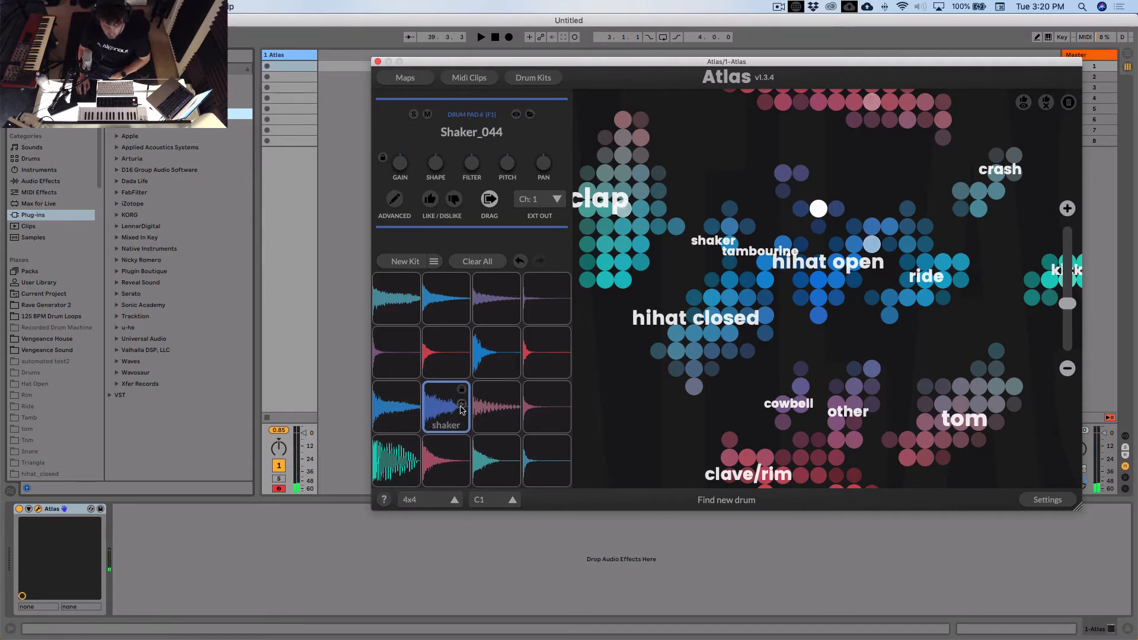
click(462, 404)
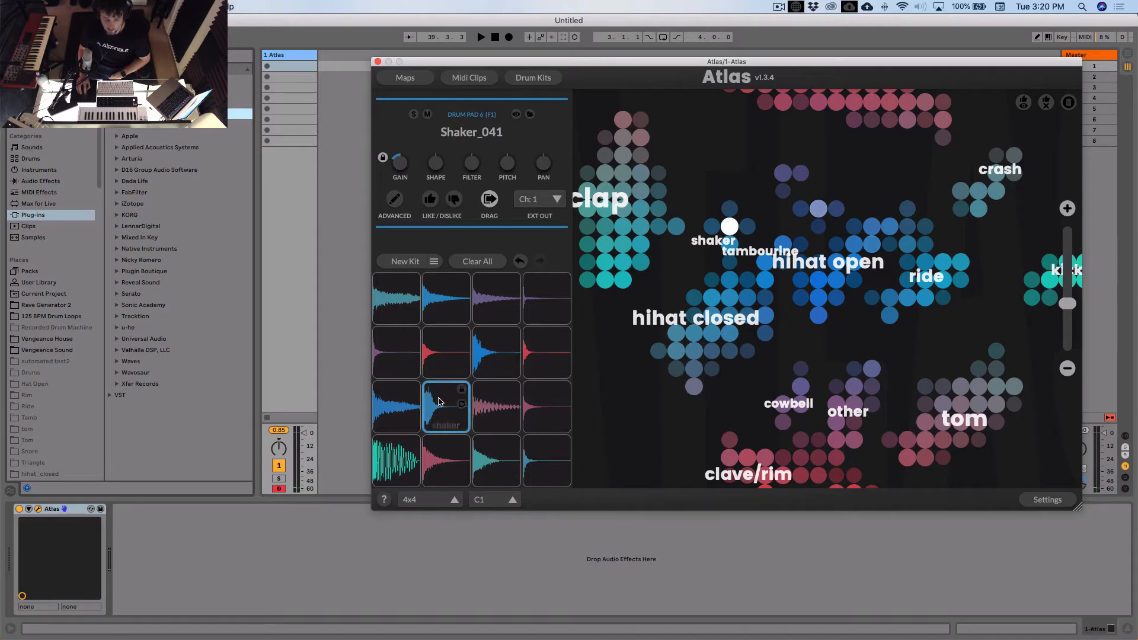
- Place the bundled Techno 1 MIDI clip in the Atlas track's first clip slot and return to the sample map
click(469, 78)
scroll(643, 357, down, 10)
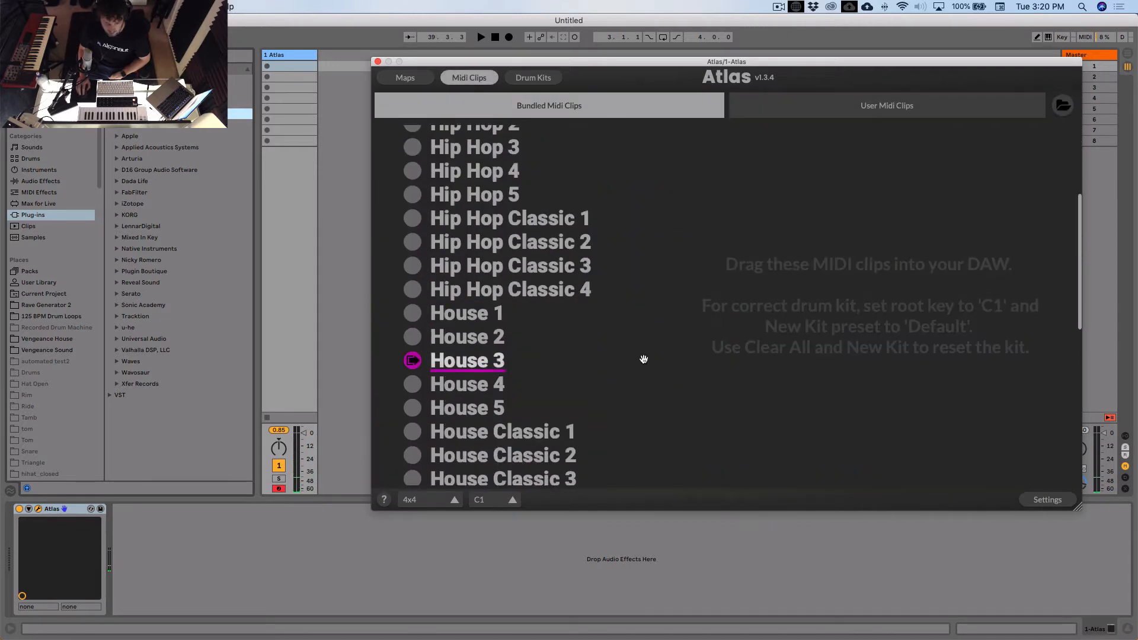
scroll(642, 358, down, 3)
drag(462, 391, 283, 67)
click(469, 78)
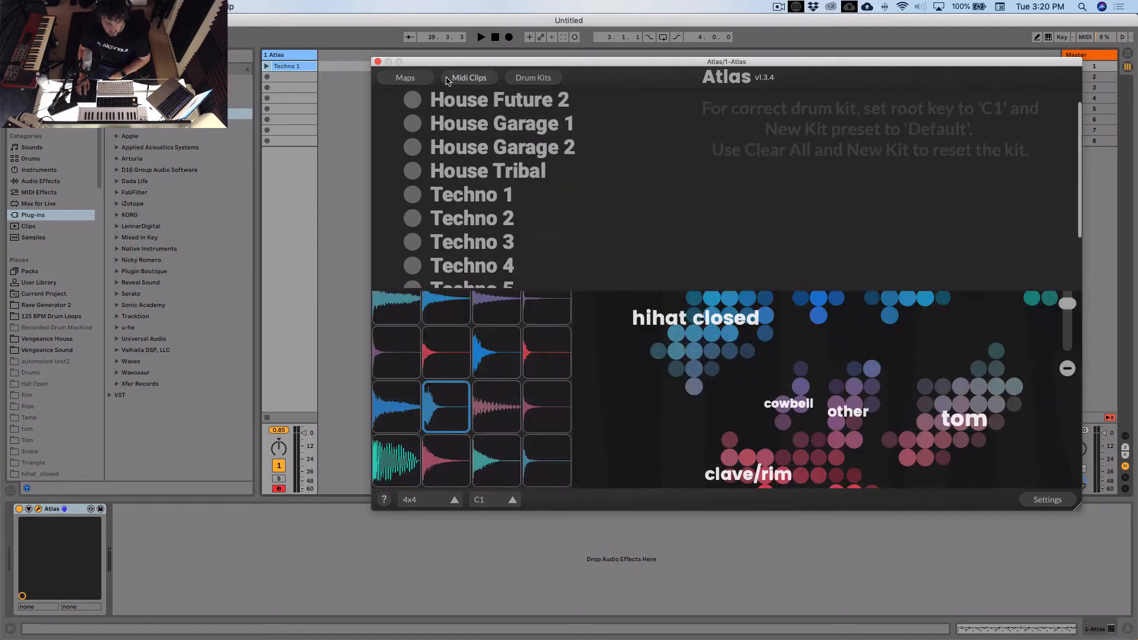
click(57, 37)
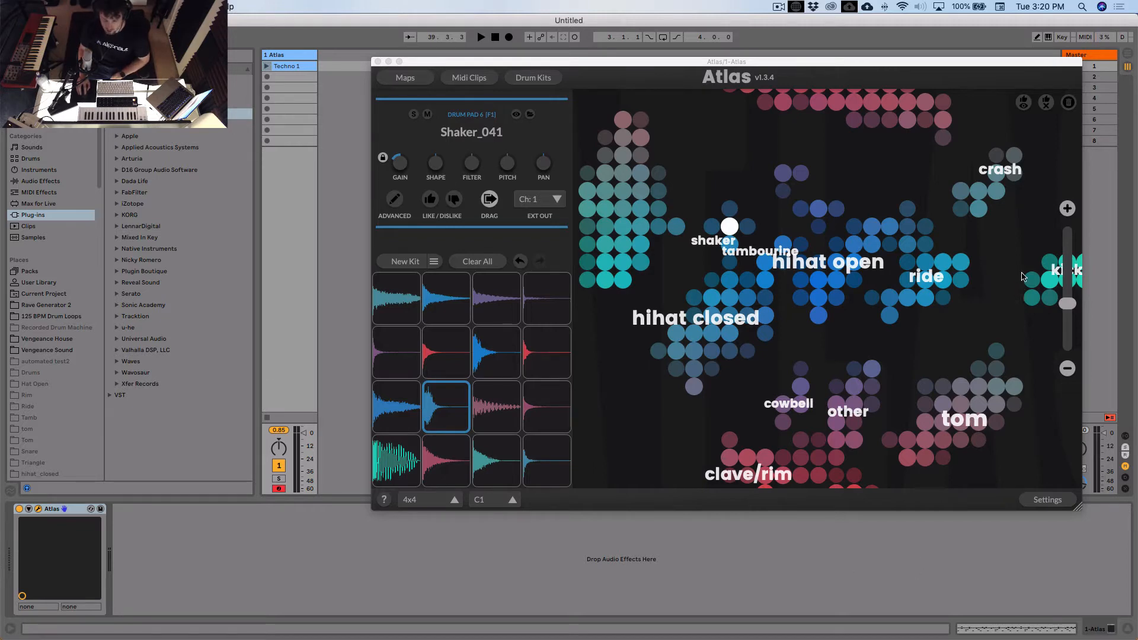
click(951, 63)
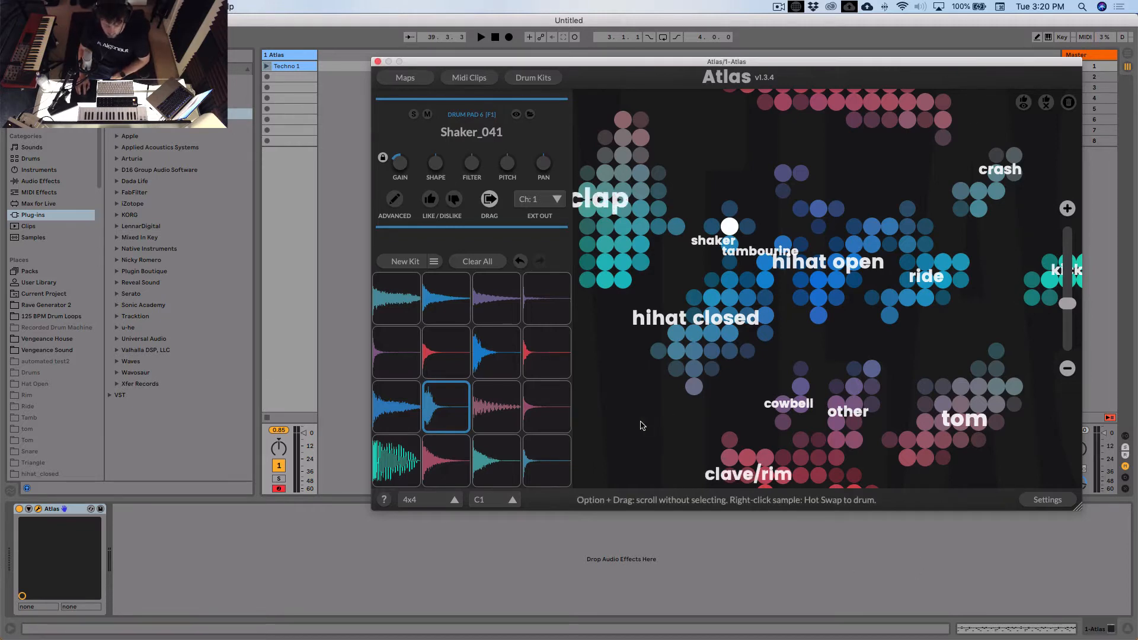
- Mute the Tom_108 pad, the "other" pad beside it and the Snare Dirty_016 pad in the kit
click(492, 406)
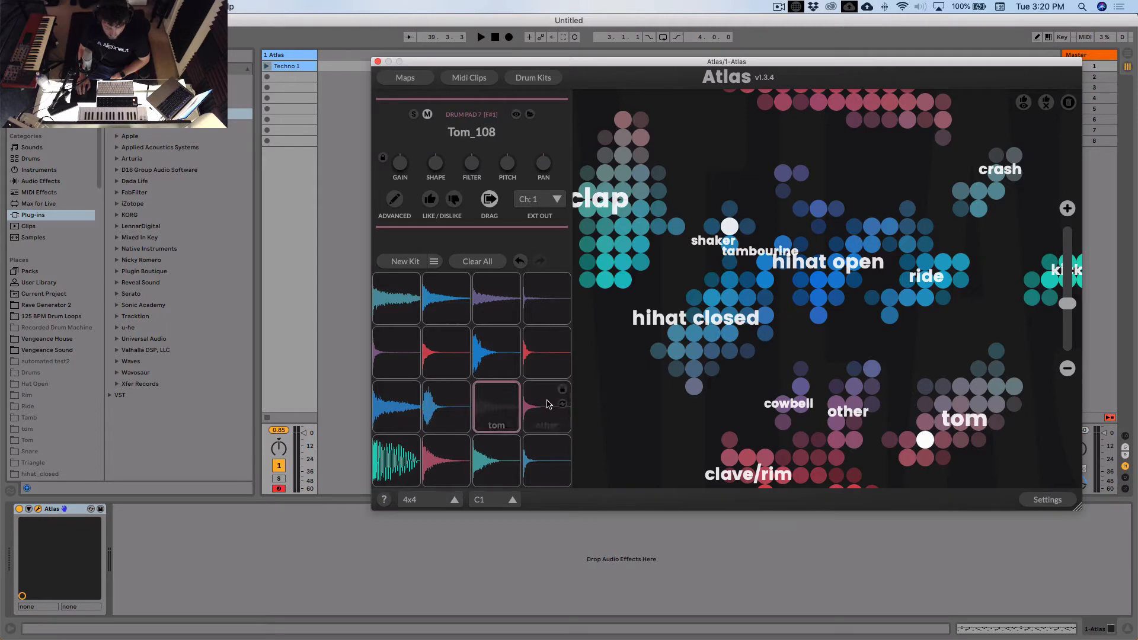
click(549, 405)
click(446, 456)
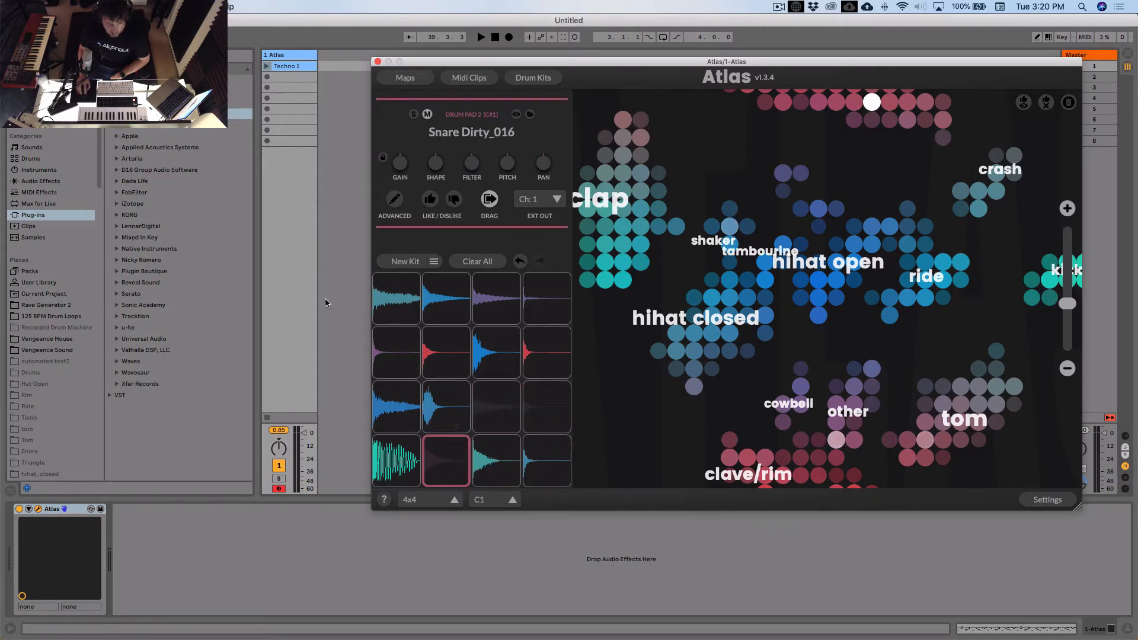
- Launch the Techno 1 clip and lower the Hat Open_052 pad's gain to about -5.18 dB
click(267, 66)
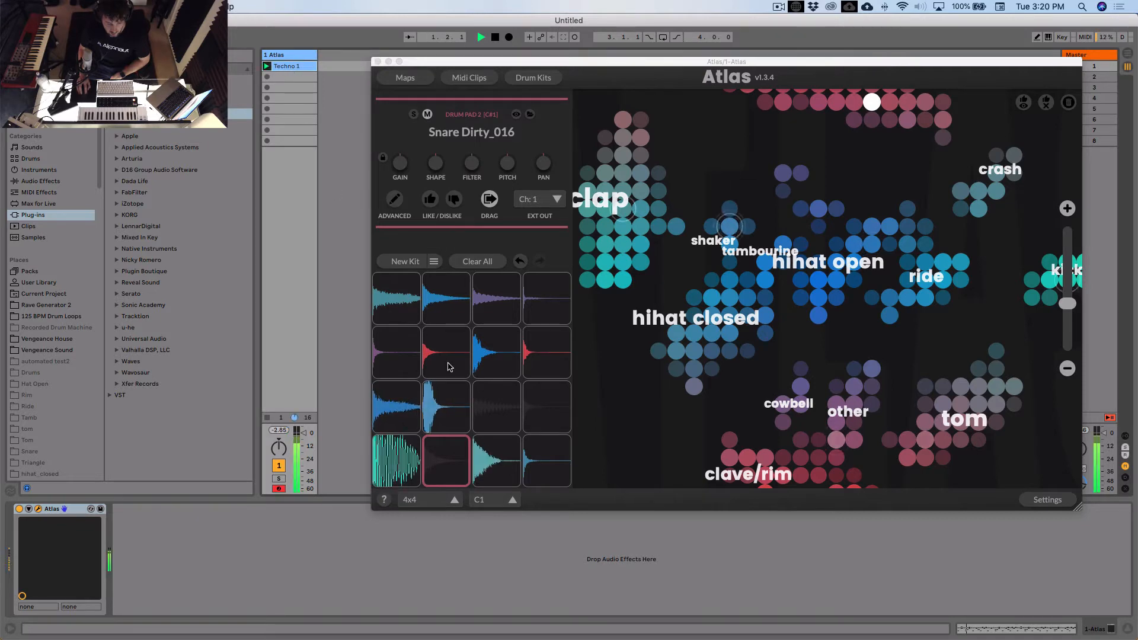
click(412, 422)
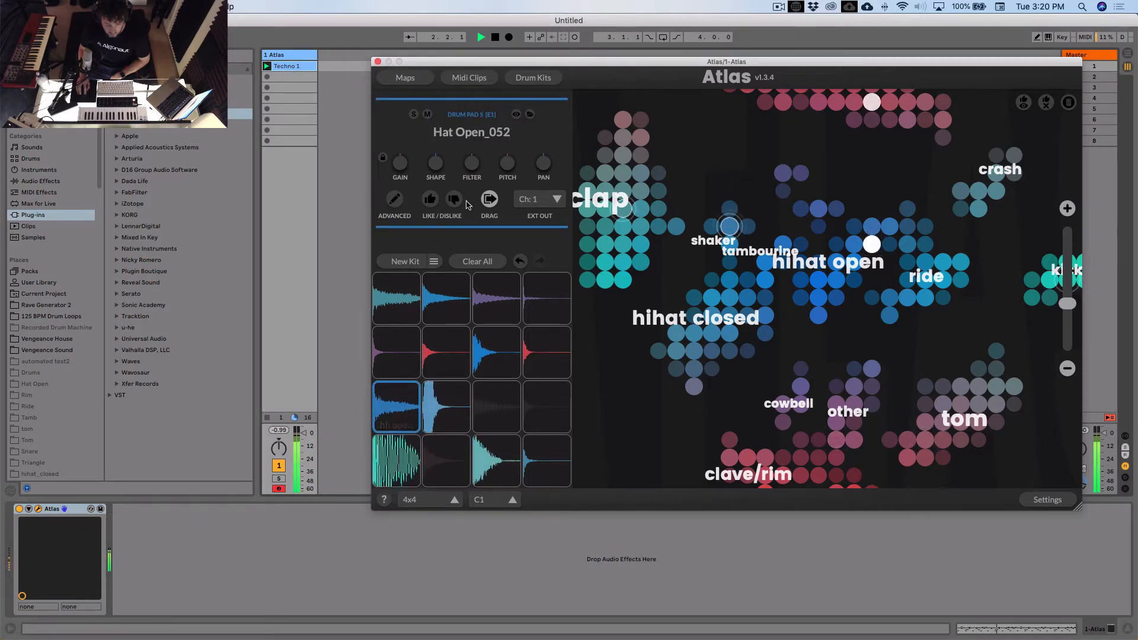
drag(402, 169, 402, 180)
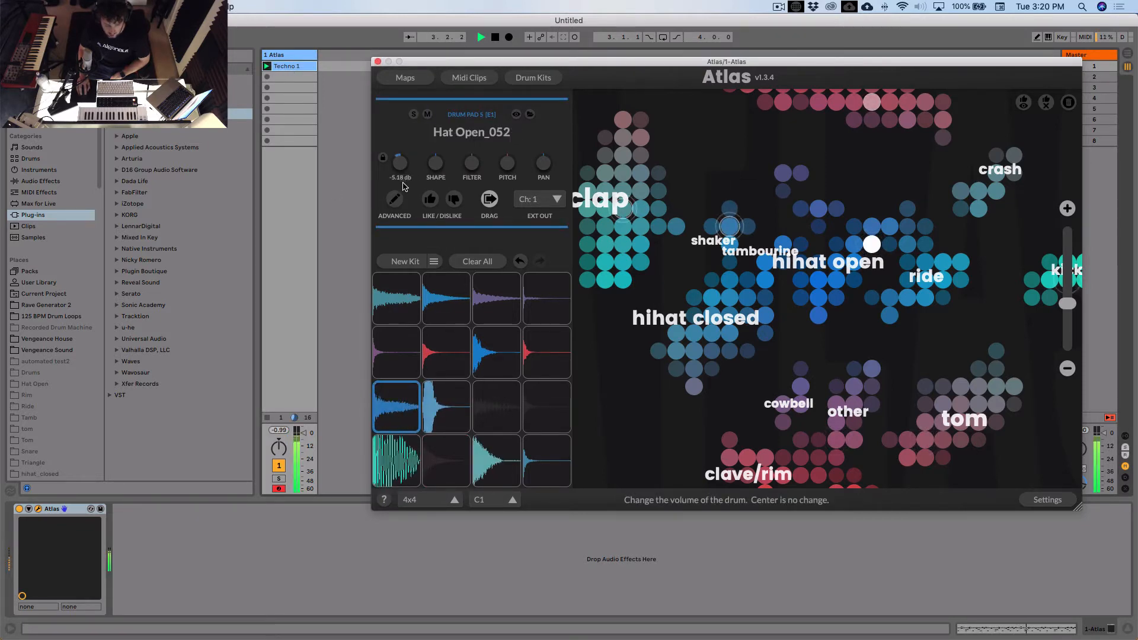
- Try a pitch shift on Shaker_041, apply a high-pass filter at about 2.7 kHz, and set its gain to about 2.71 dB
click(437, 404)
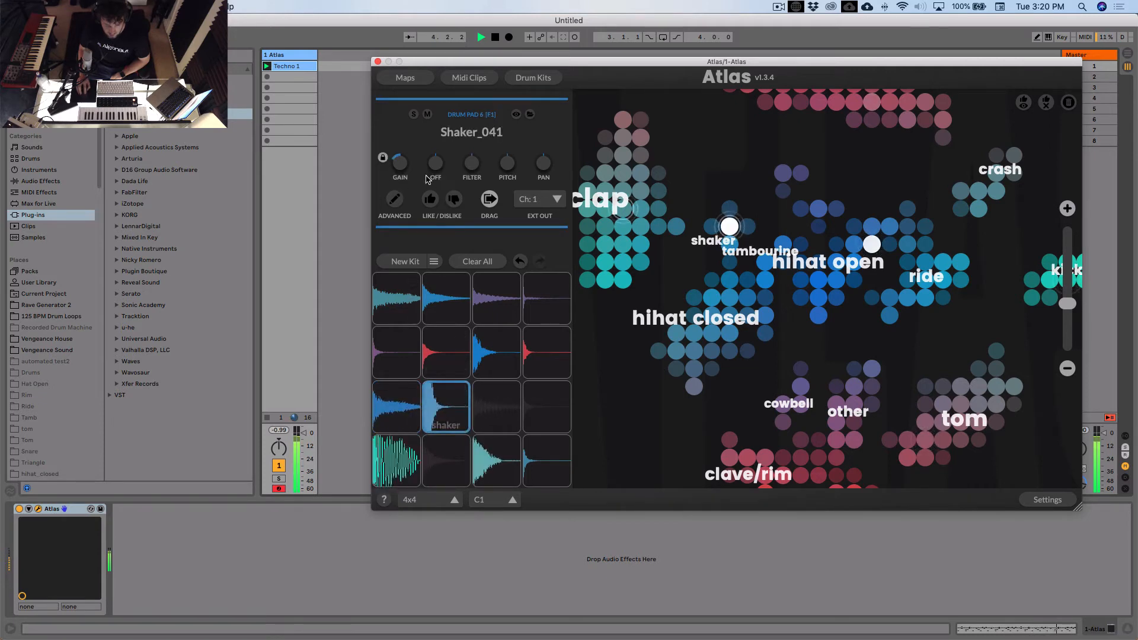
drag(414, 150, 414, 149)
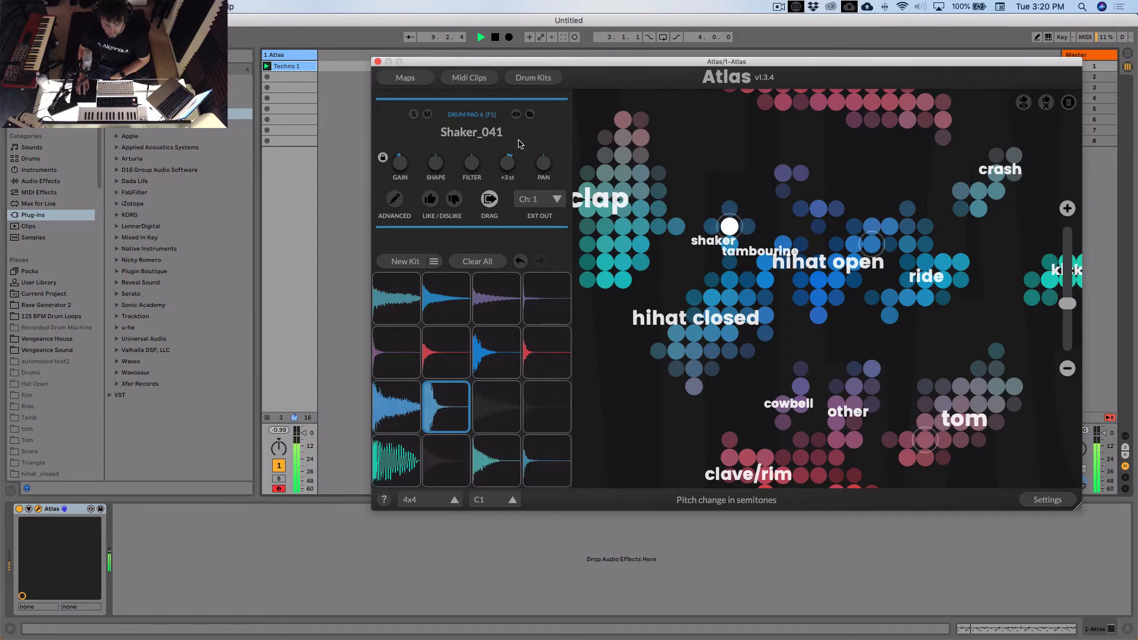
drag(512, 168, 511, 170)
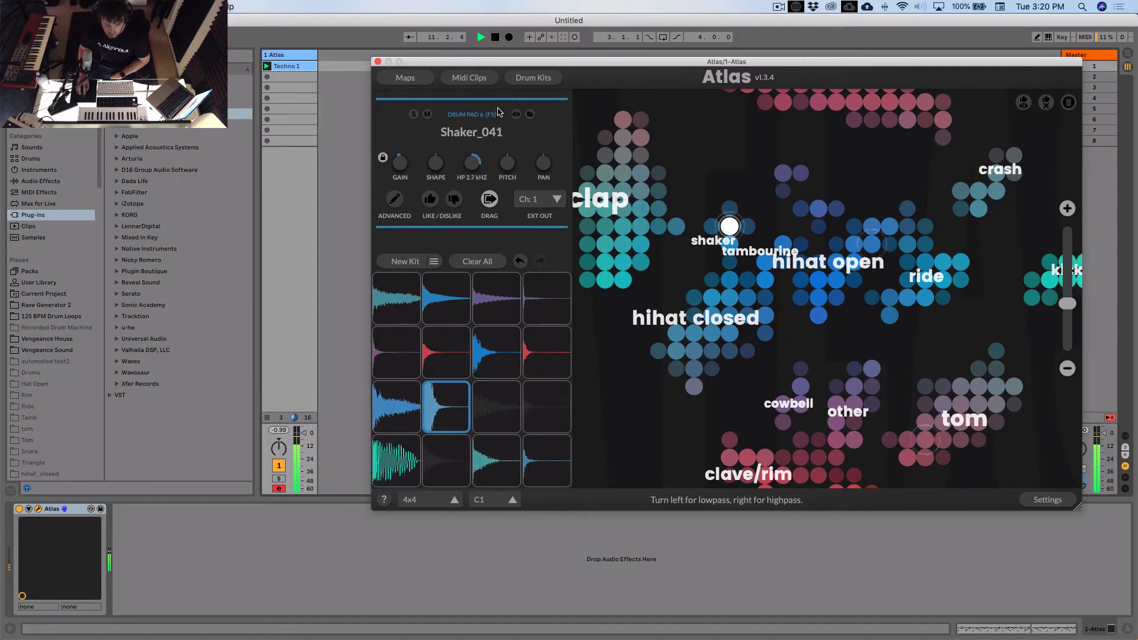
drag(403, 168, 415, 156)
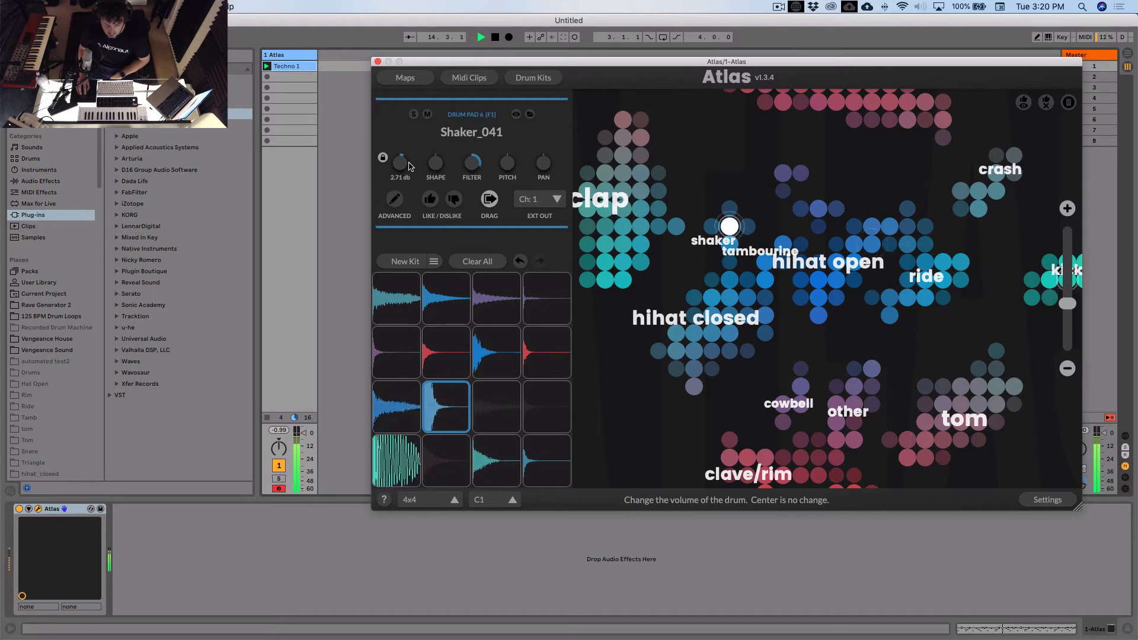
- Cycle through replacement samples for the clap pad until Clap Multi_037 is loaded
click(511, 468)
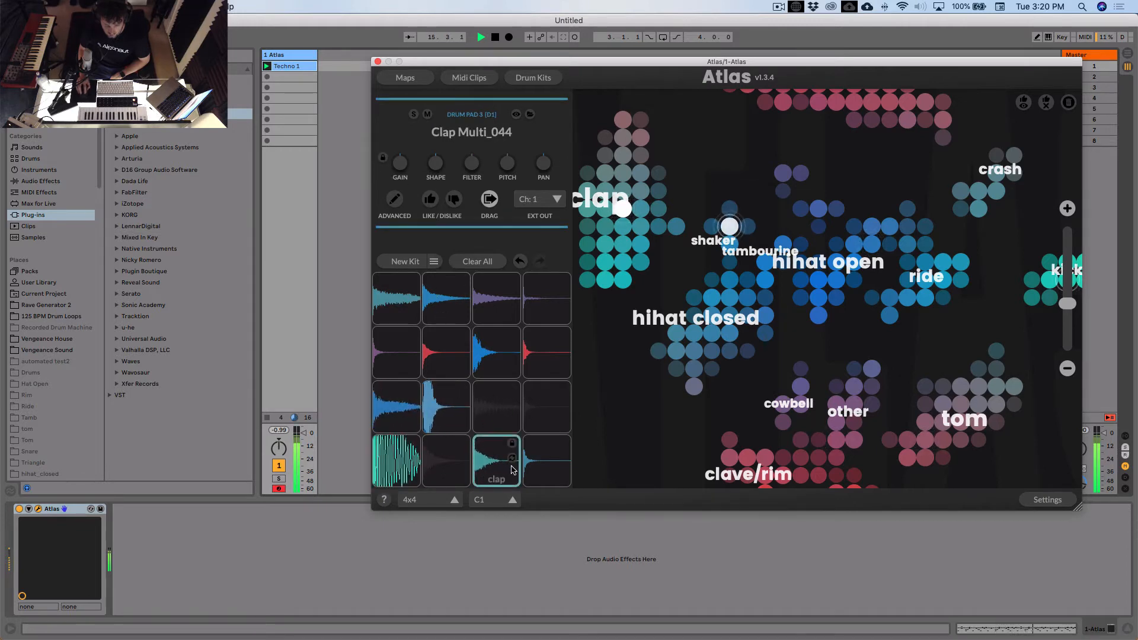
click(513, 460)
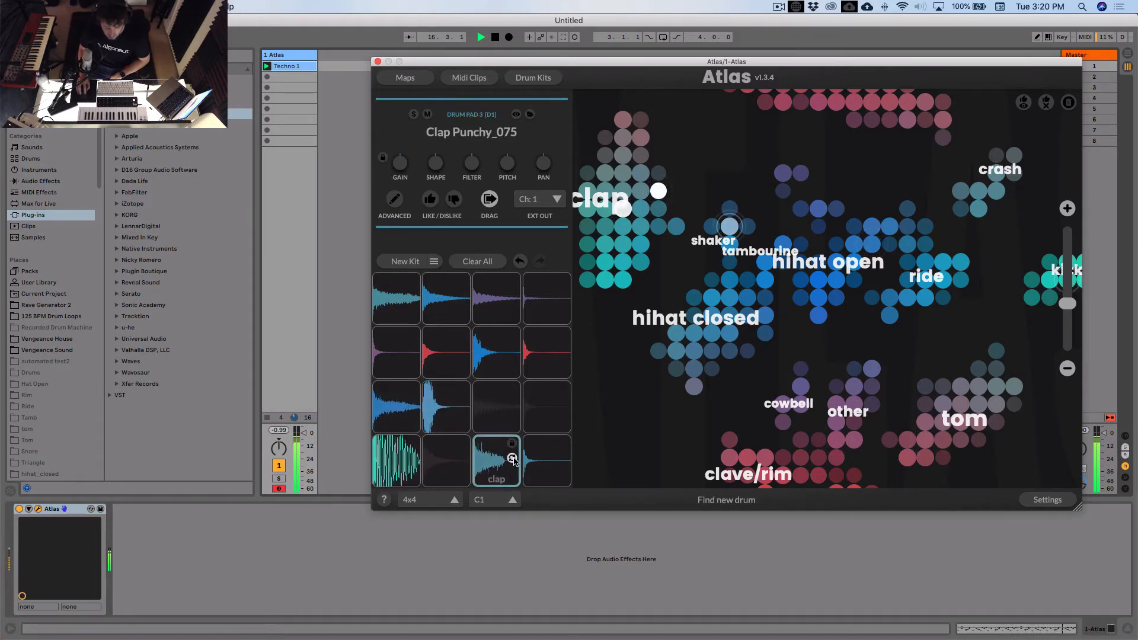
click(513, 461)
click(512, 460)
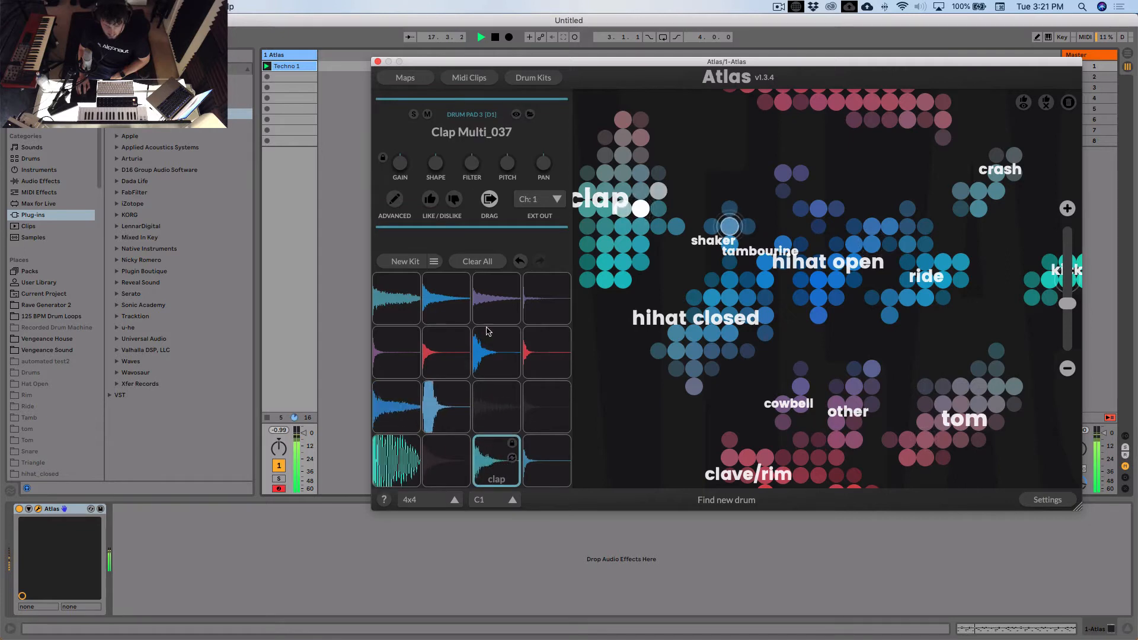
- Shorten the clap's release to about 117 ms with the Shape control and stop playback
drag(441, 190, 436, 220)
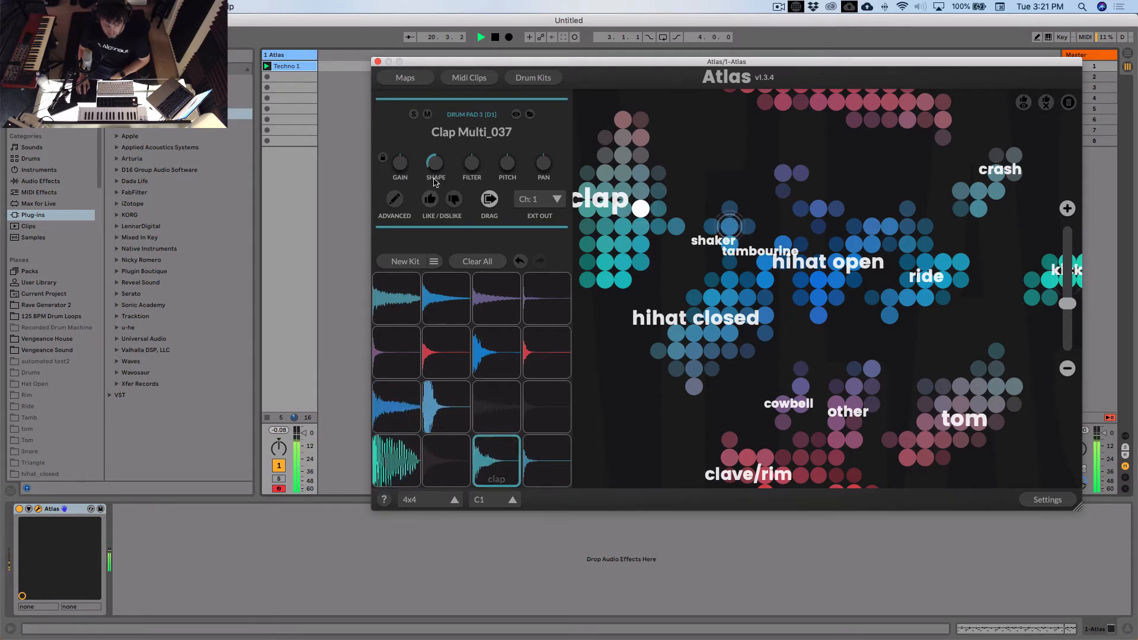
mouse_move(437, 169)
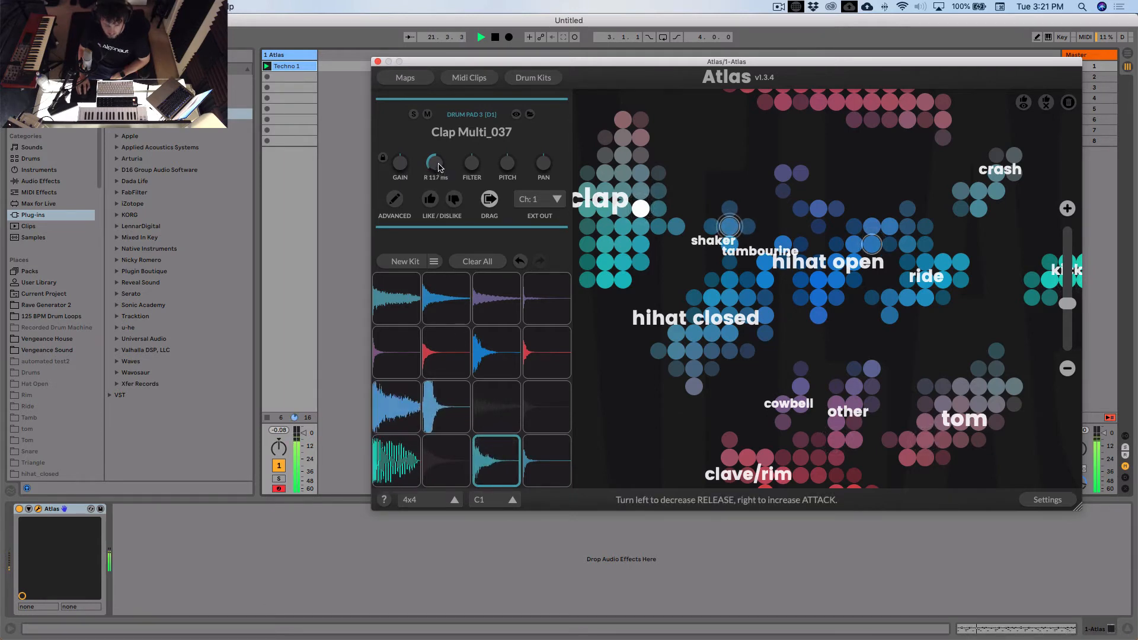
mouse_move(403, 165)
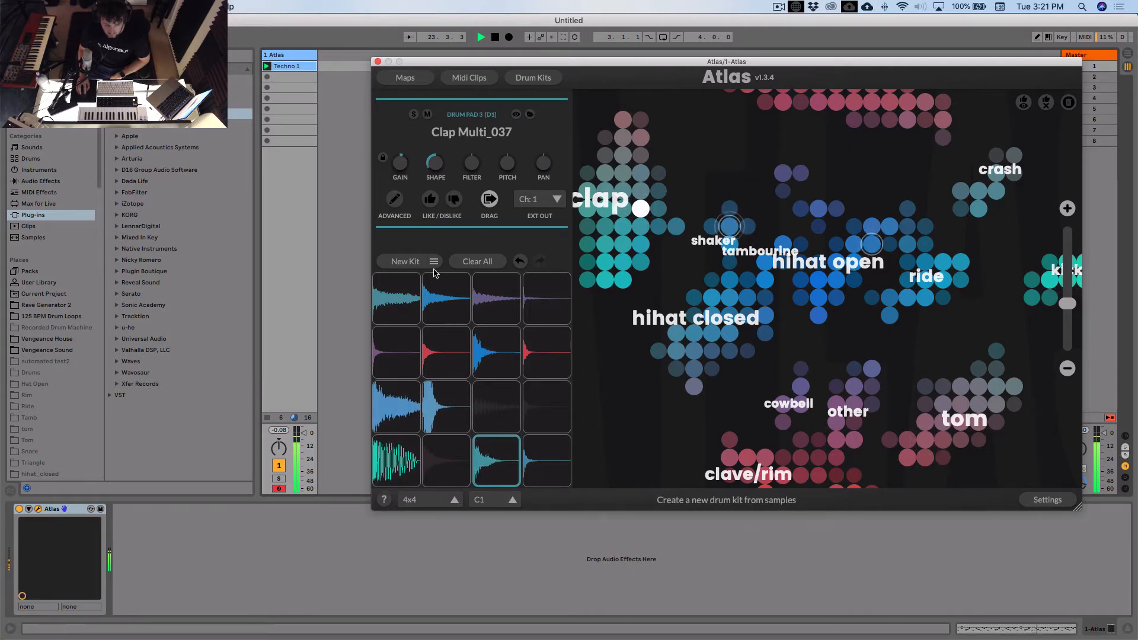
click(495, 37)
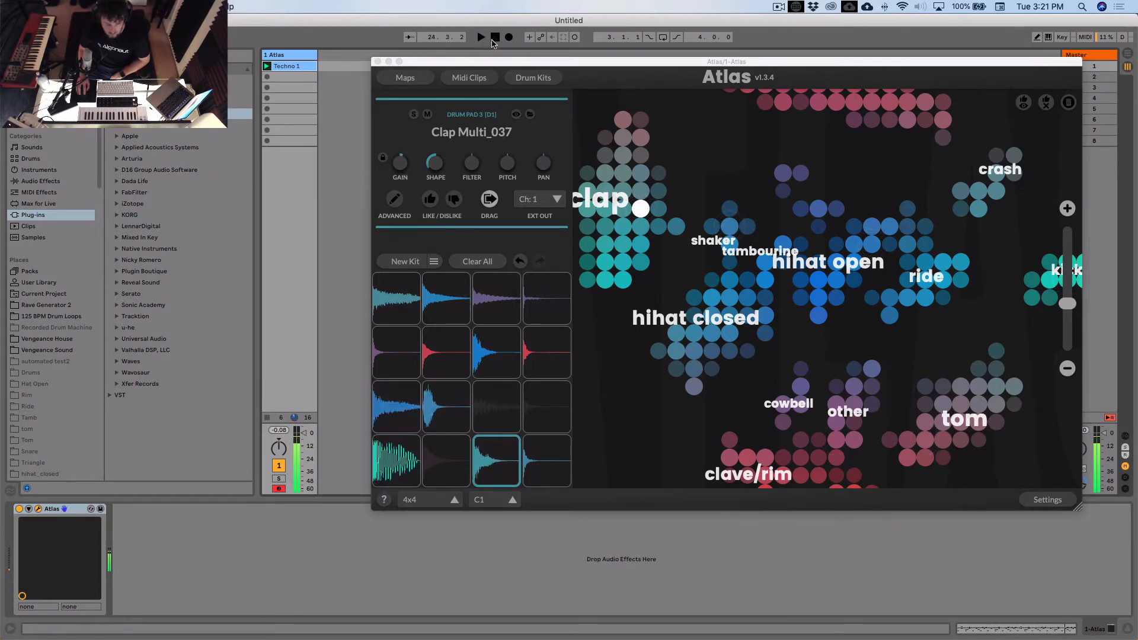
- Audition the kick pad and cycle through replacement samples until Kick Punchy_069 is loaded
click(396, 459)
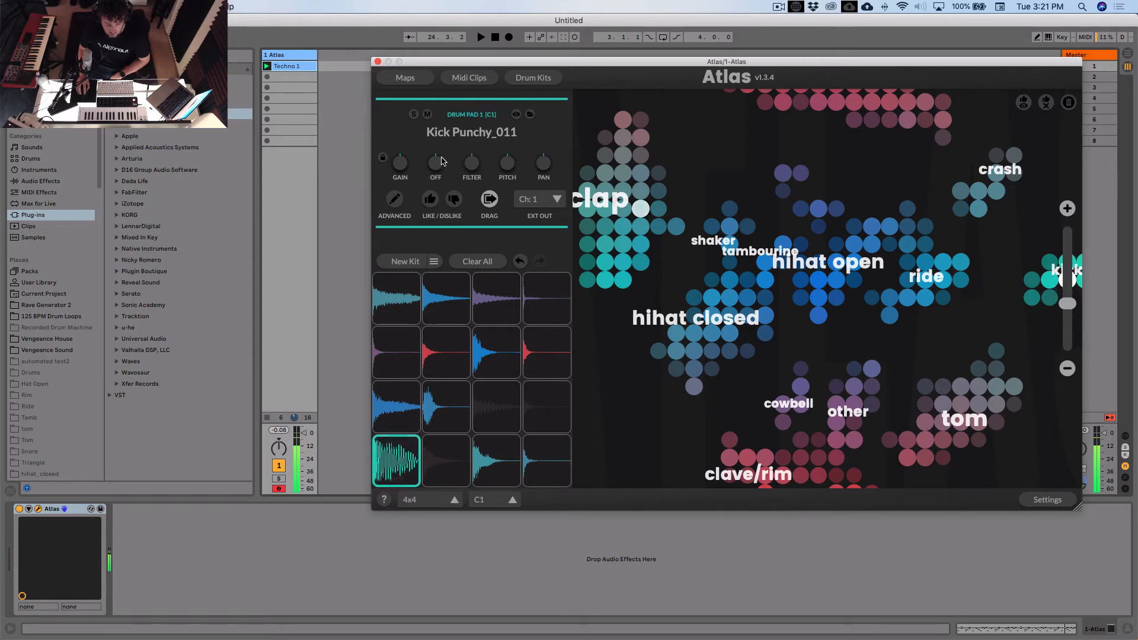
click(401, 455)
click(413, 461)
click(412, 460)
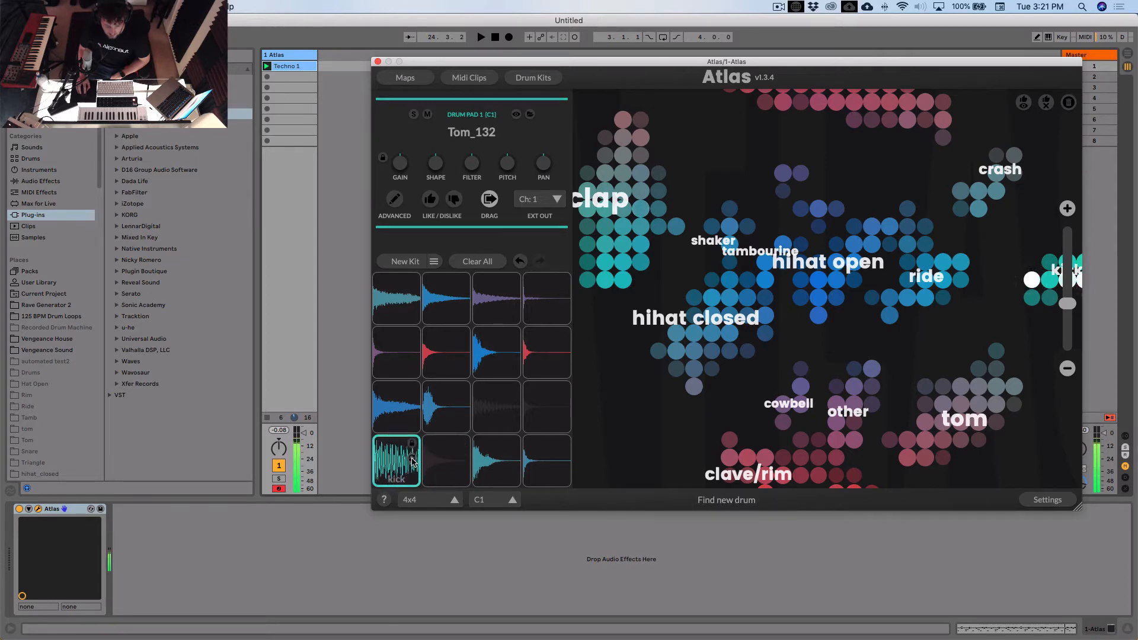
click(413, 460)
click(413, 461)
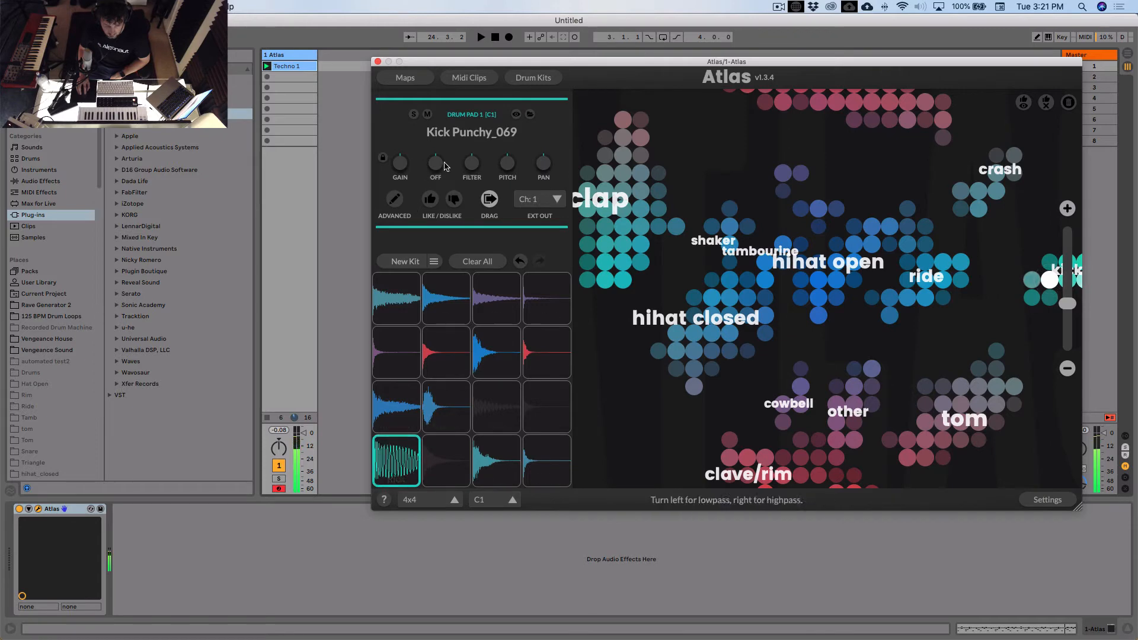
- Shorten the release of Kick Punchy_069 with the Shape control, comparing it with Shape off, and start playback
drag(440, 181, 439, 192)
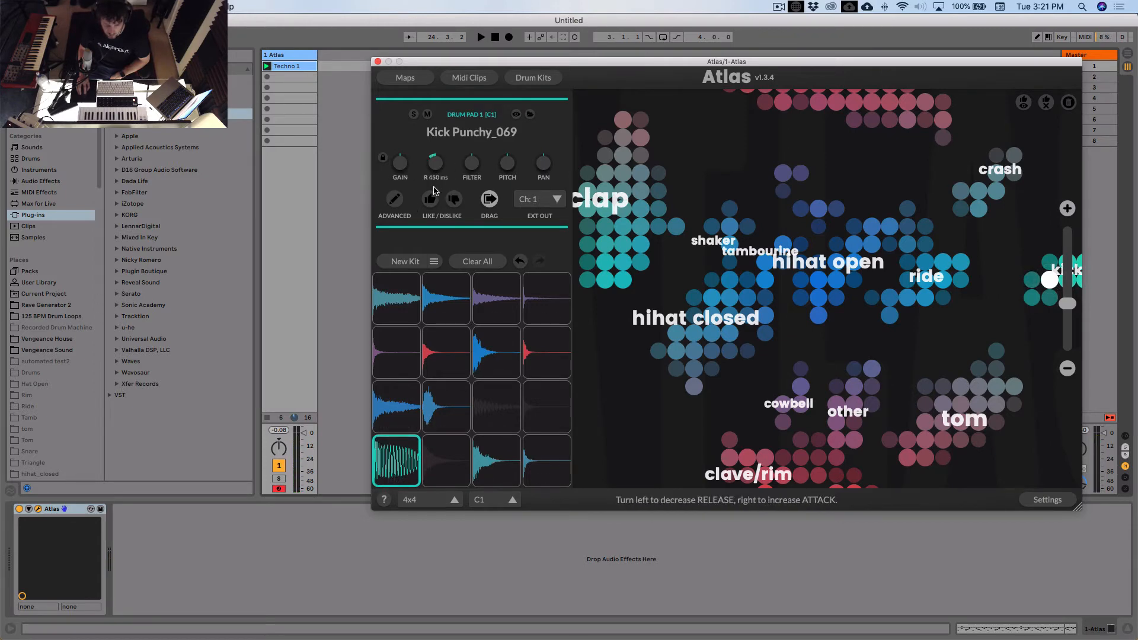
drag(437, 131, 440, 167)
click(396, 462)
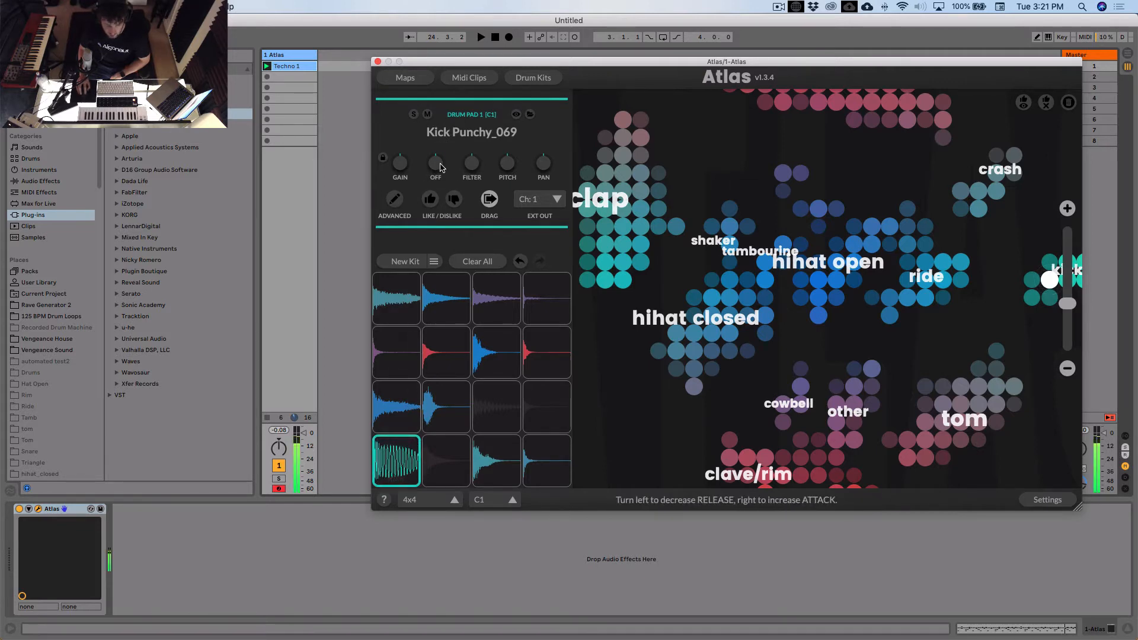
drag(438, 203, 436, 219)
click(397, 462)
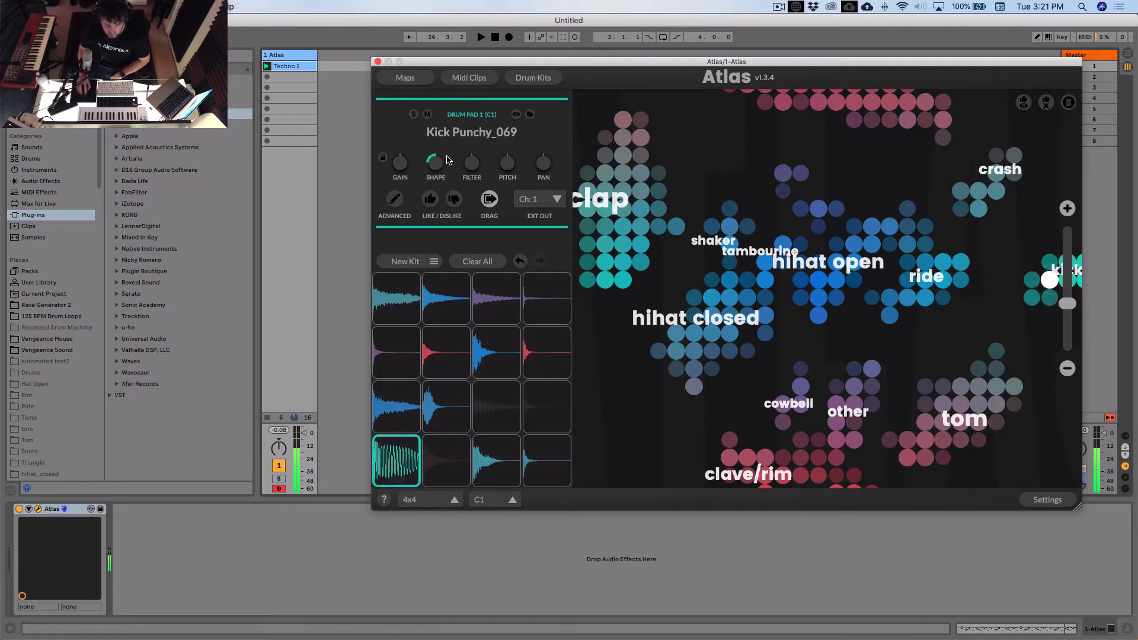
key(space)
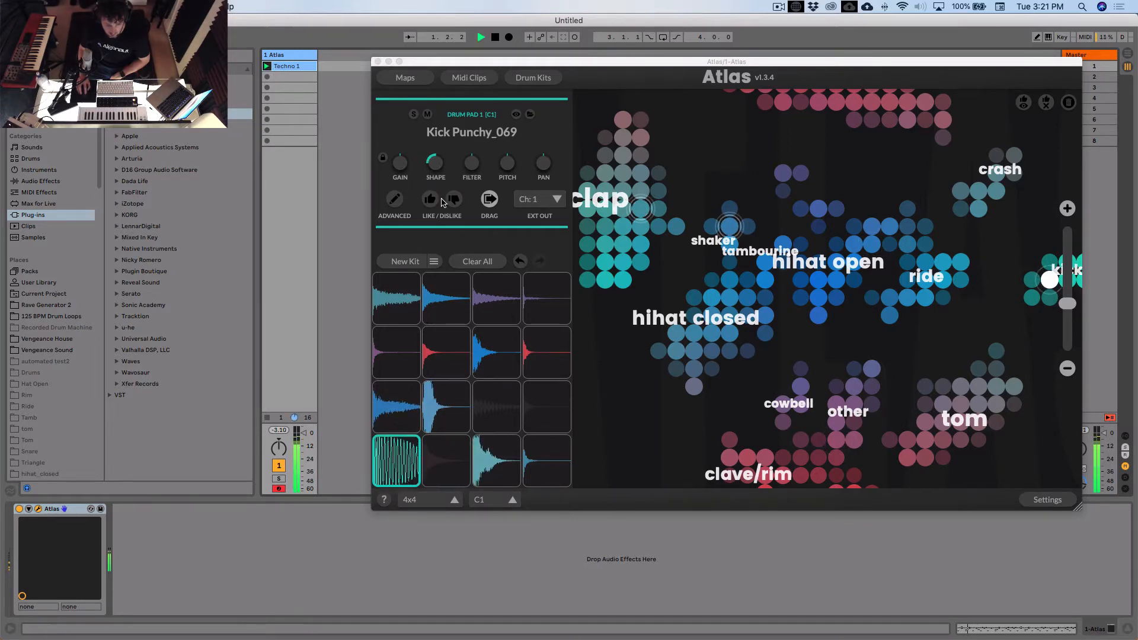
- Lower the gain of the Clap Multi_037 pad slightly, close the Atlas window and stop playback
click(439, 159)
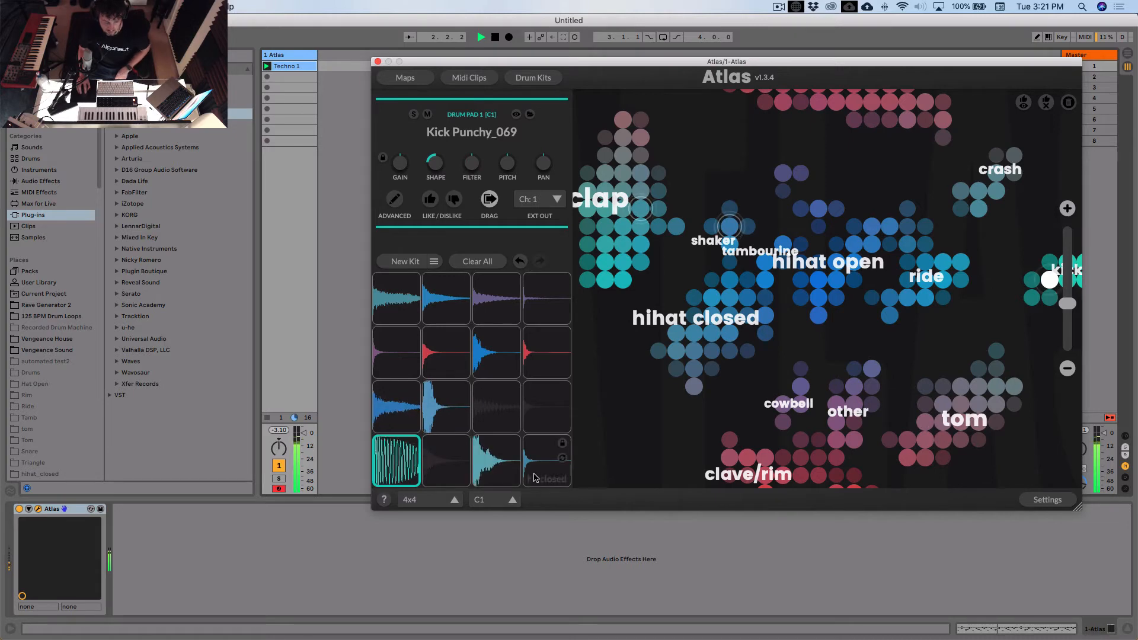
click(501, 465)
drag(400, 165, 405, 188)
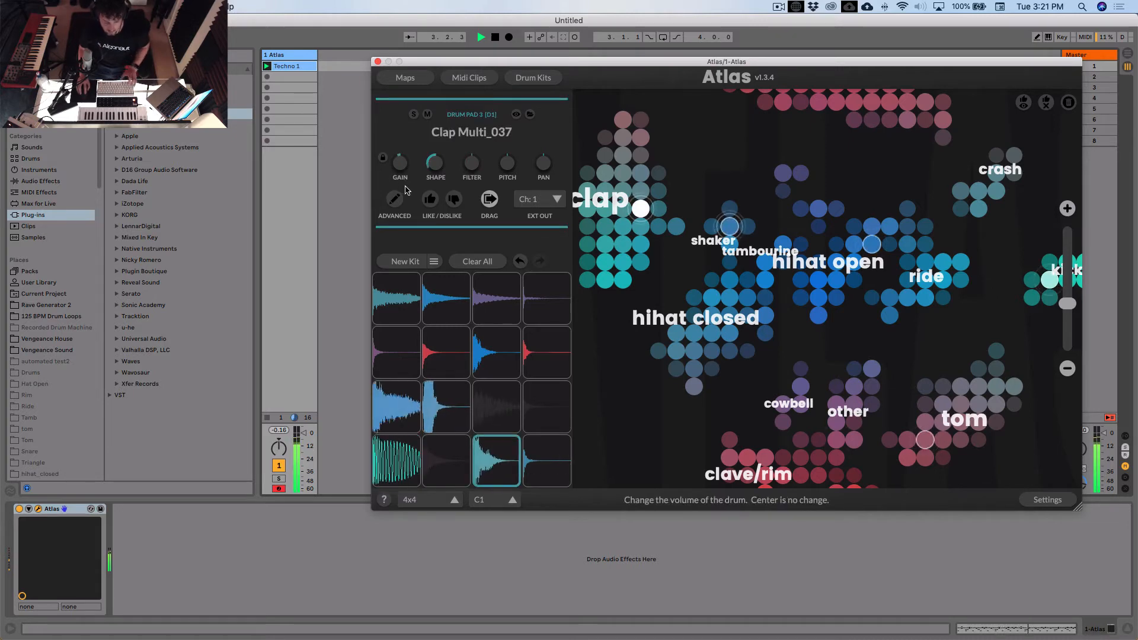
click(377, 61)
key(space)
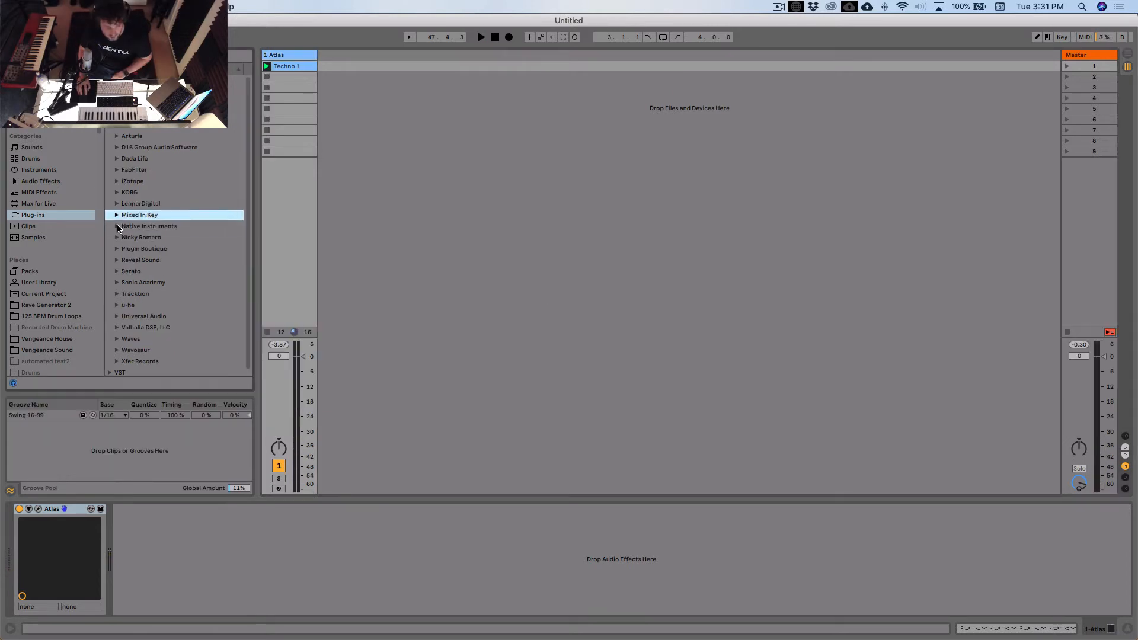
- Load Massive from the Native Instruments plug-ins onto a new MIDI track and reposition its window
key(Right)
scroll(178, 273, down, 3)
drag(163, 295, 330, 261)
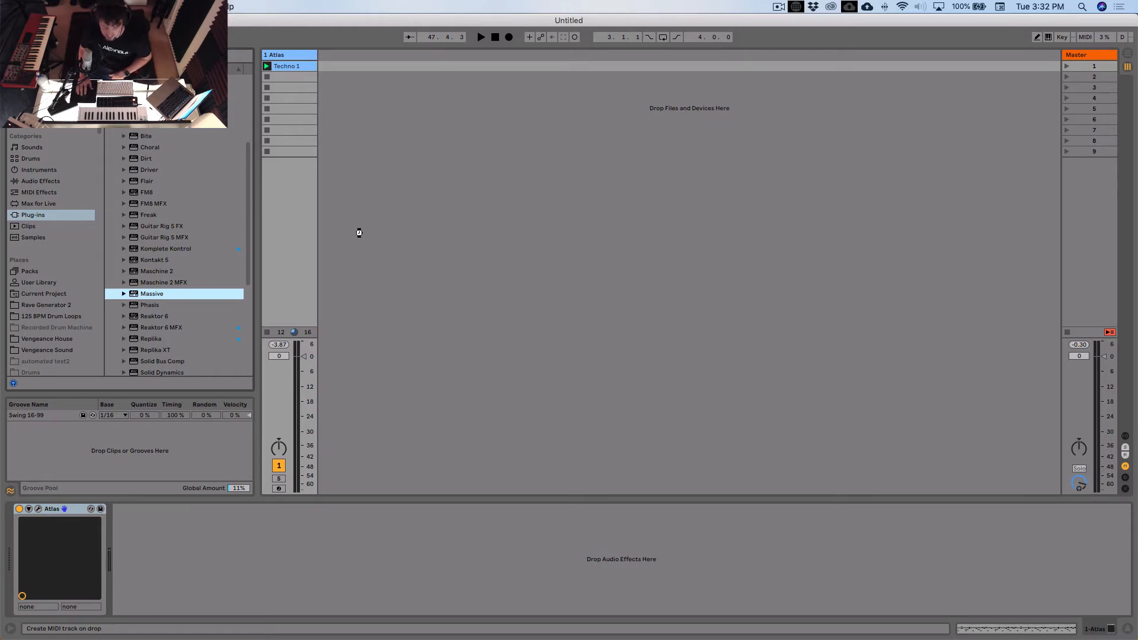
drag(358, 232, 359, 234)
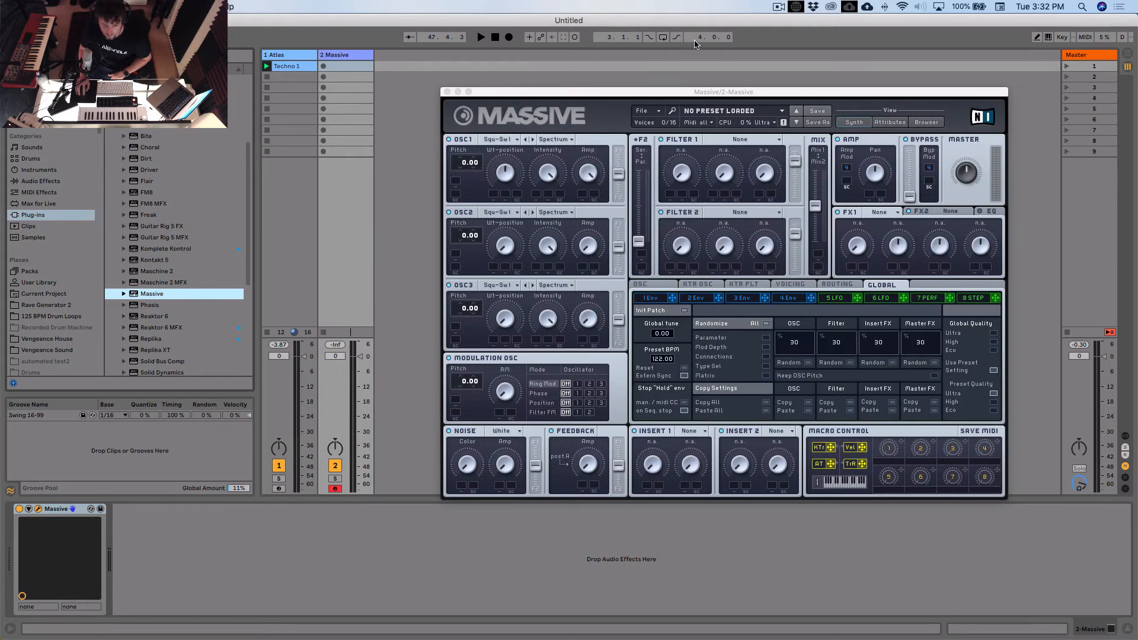
drag(748, 93, 785, 88)
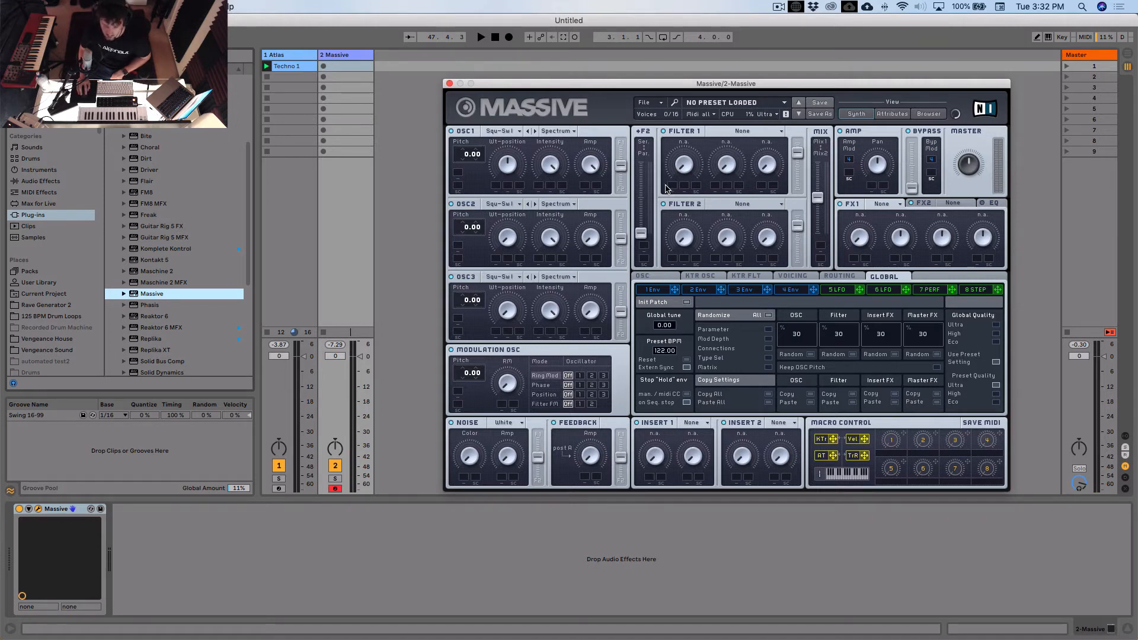
- Create a new sound in Massive with serial filter routing, Filter 2's output raised and the filter mix fully at Mix2
click(666, 104)
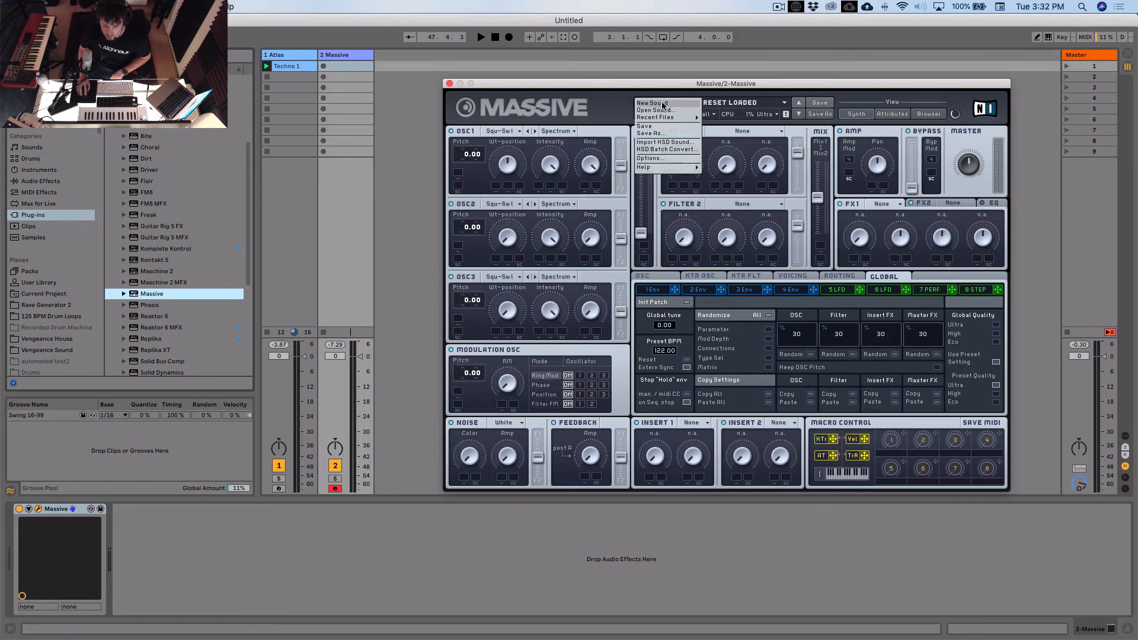
click(655, 107)
drag(641, 238, 641, 167)
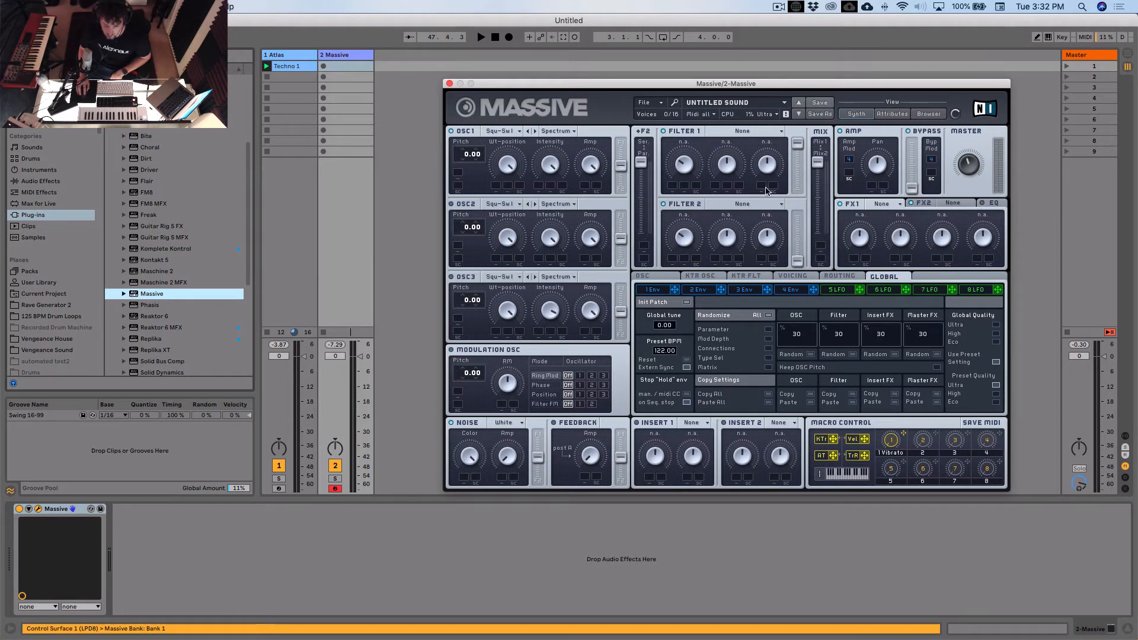
drag(797, 261, 831, 319)
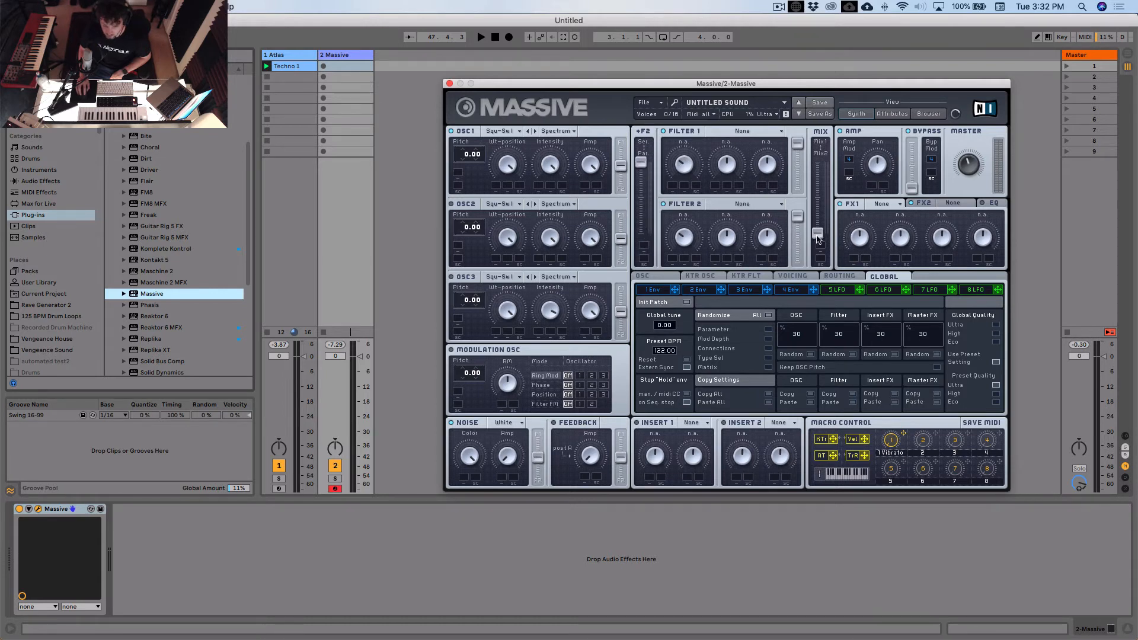
- Shape envelope 4 with a shorter attack, a lower decay level and a longer release
click(671, 278)
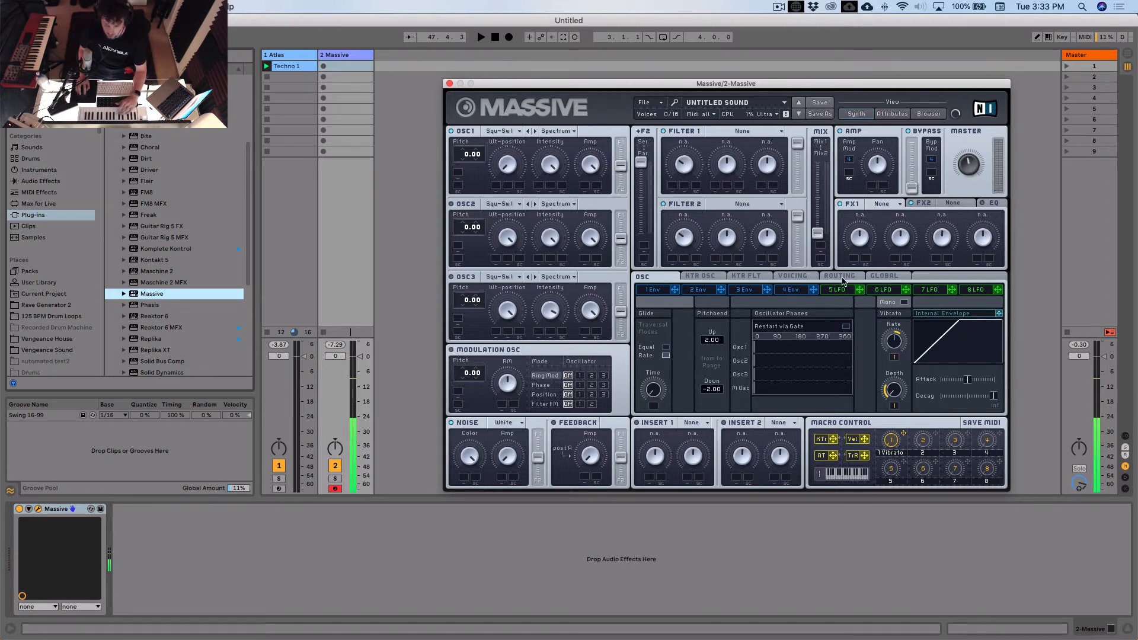
click(790, 290)
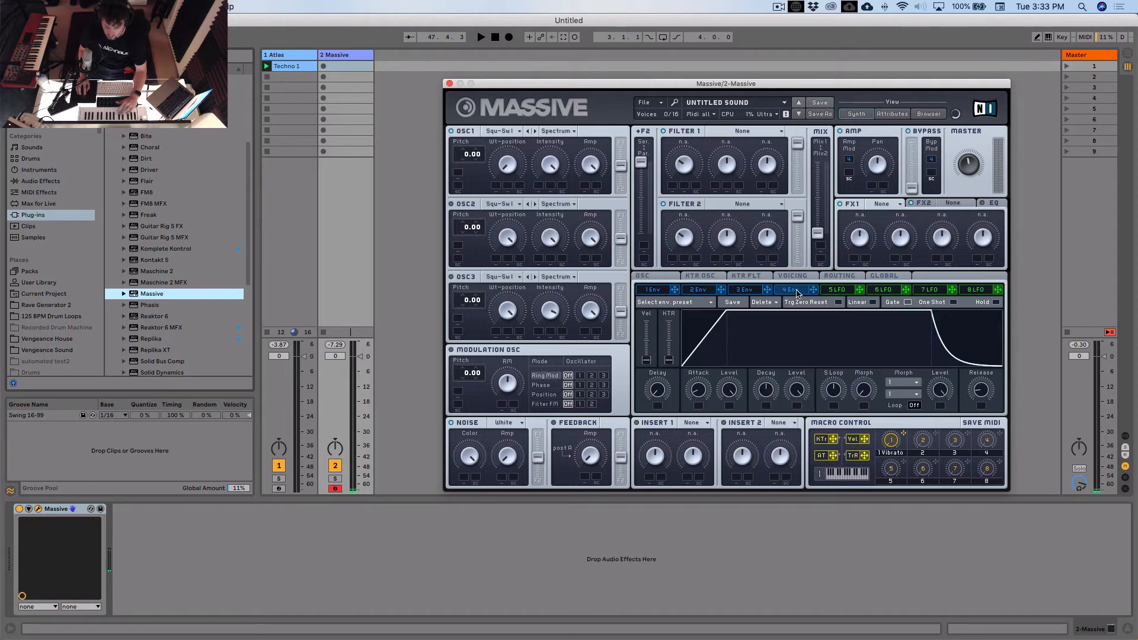
drag(728, 392, 703, 450)
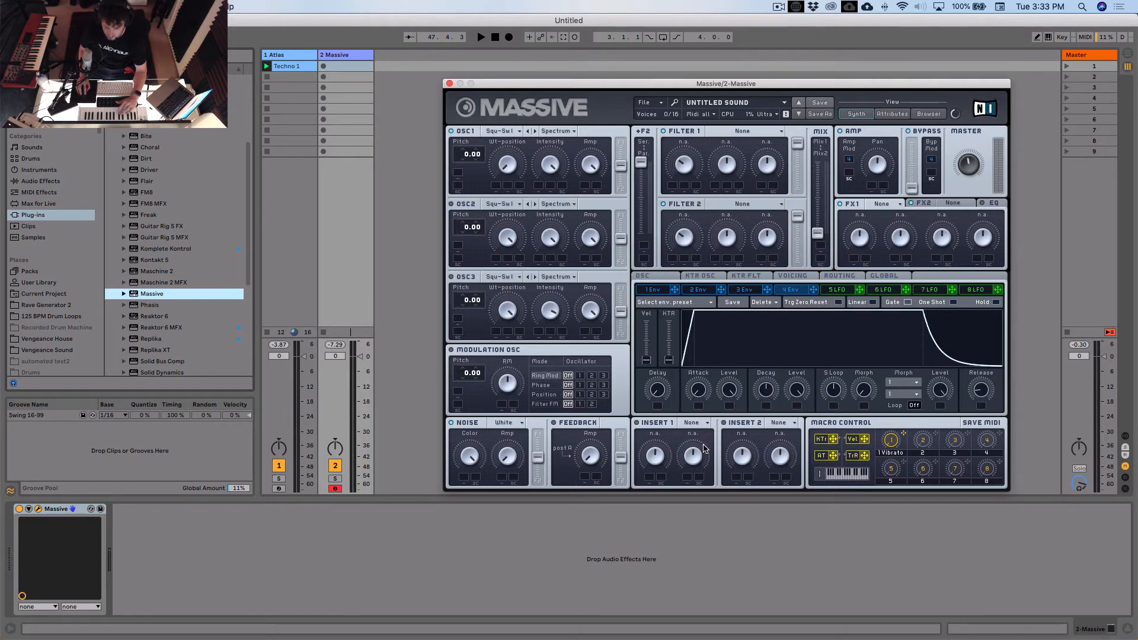
mouse_move(796, 391)
mouse_down()
mouse_move(799, 422)
mouse_move(803, 400)
mouse_up()
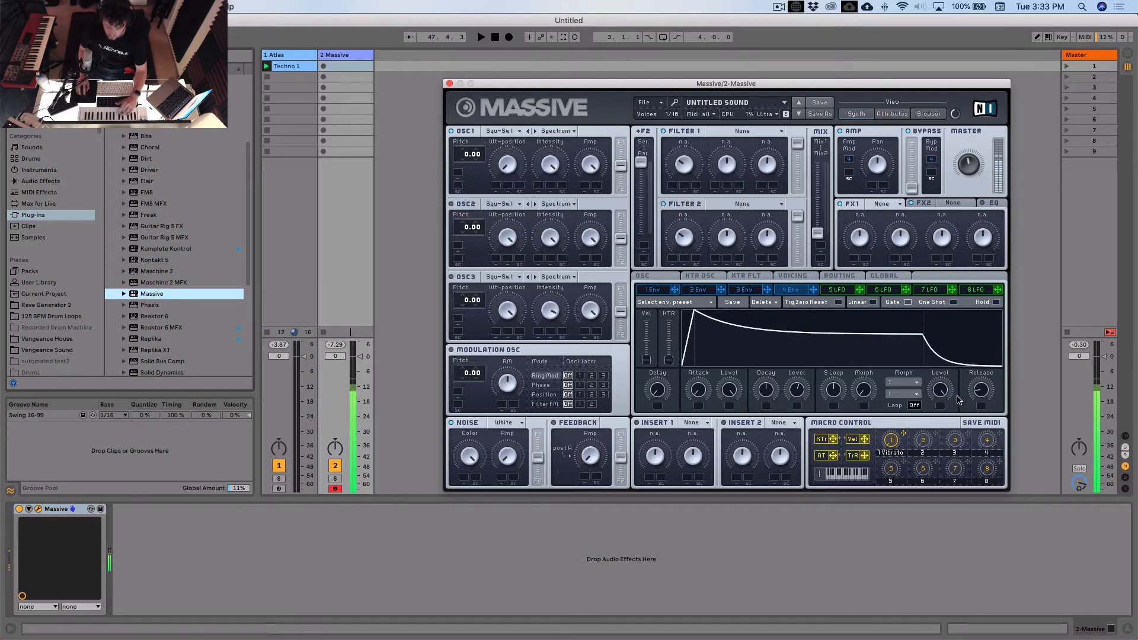
drag(986, 396, 989, 398)
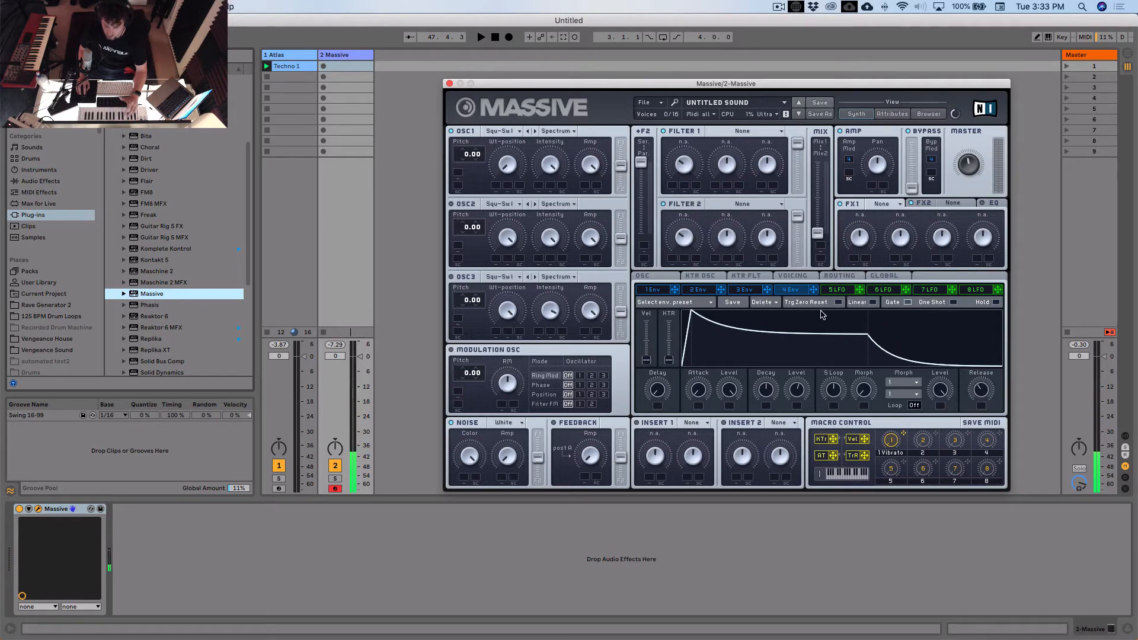
- Switch the voicing to Monophon and detune oscillator 2 to a pitch of 0.14
click(794, 277)
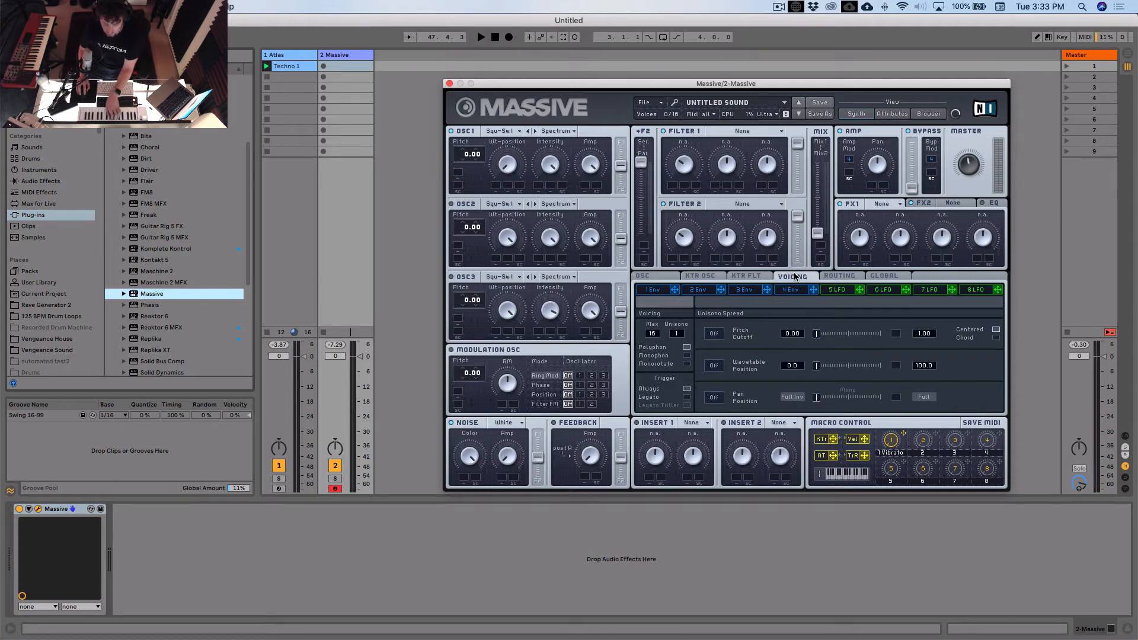
click(687, 356)
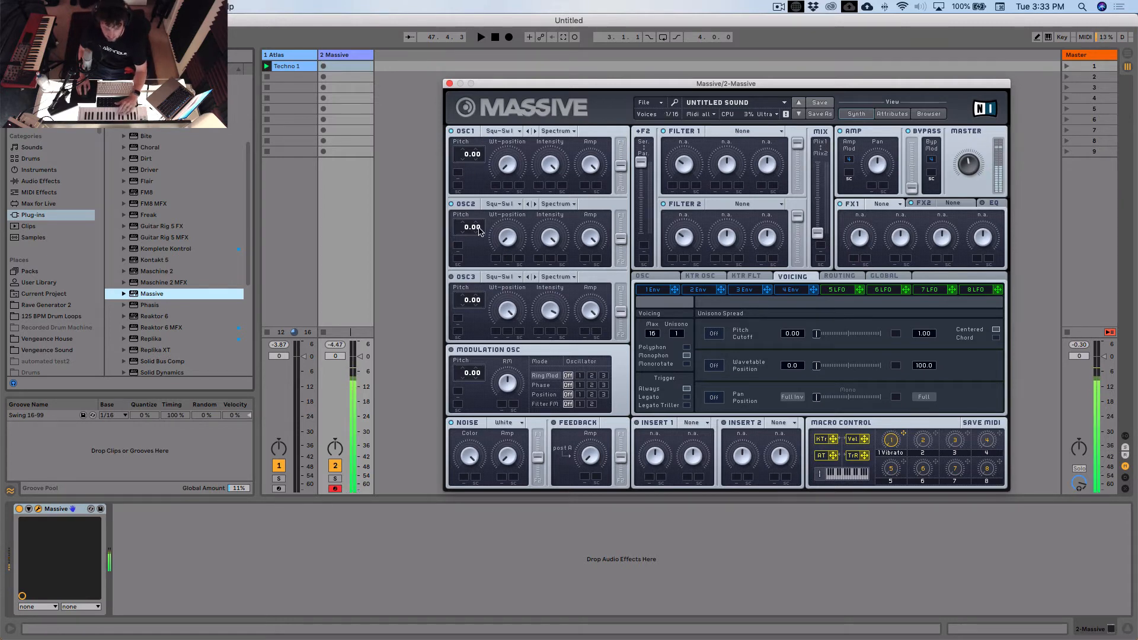
drag(480, 231, 486, 215)
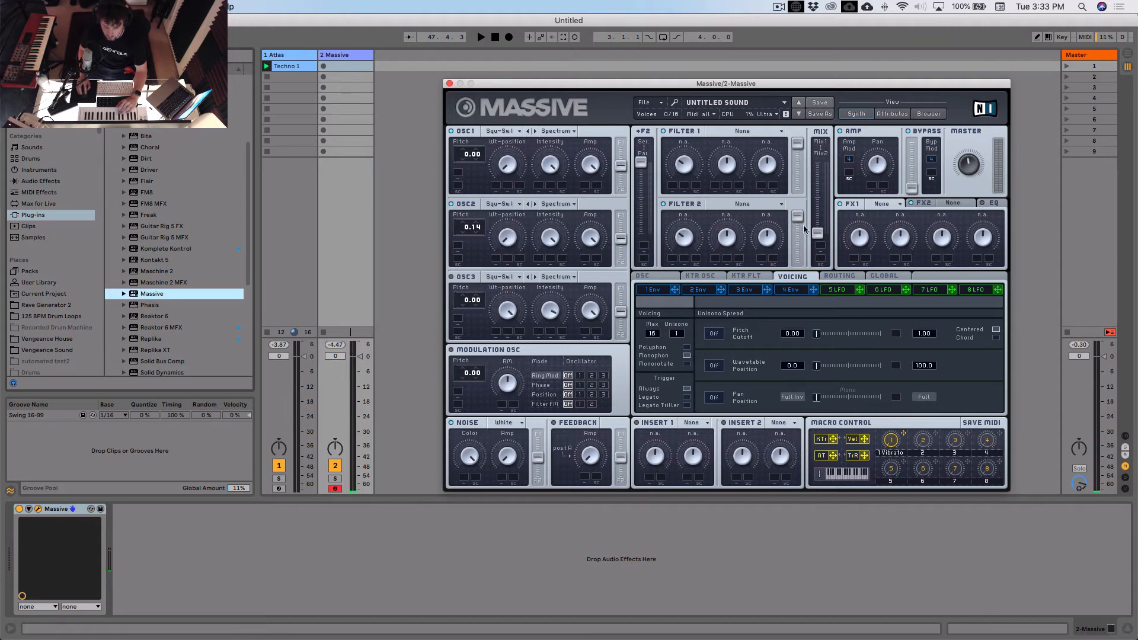
- Set Filter 1 to Lowpass 4 and modulate its cutoff with envelope 1, using a shorter attack, longer release and shorter decay
click(767, 132)
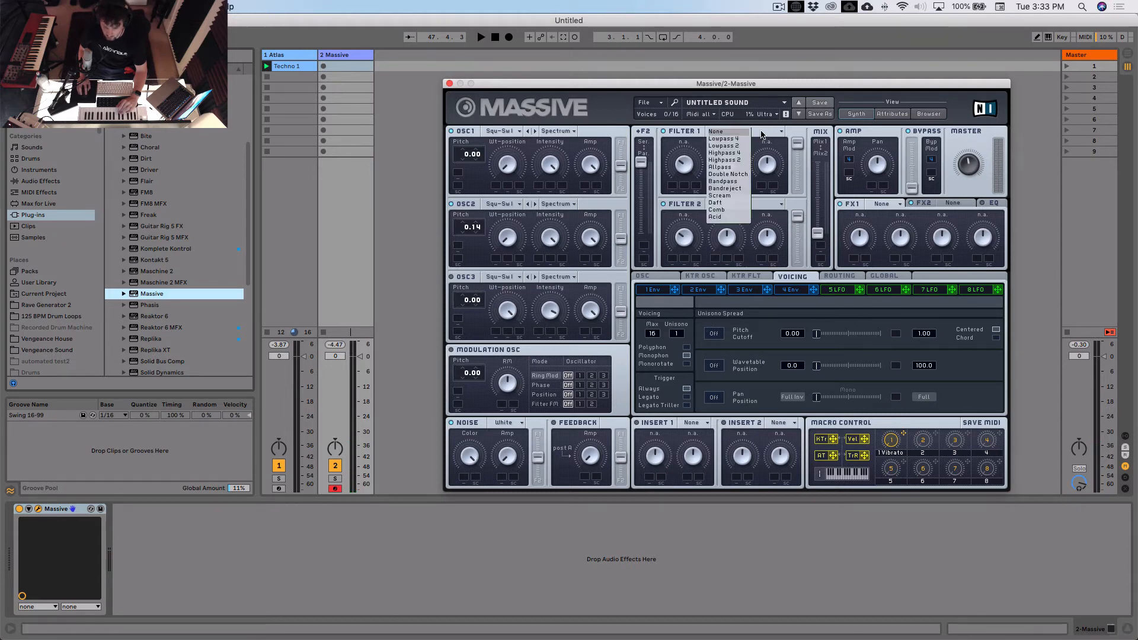
click(734, 140)
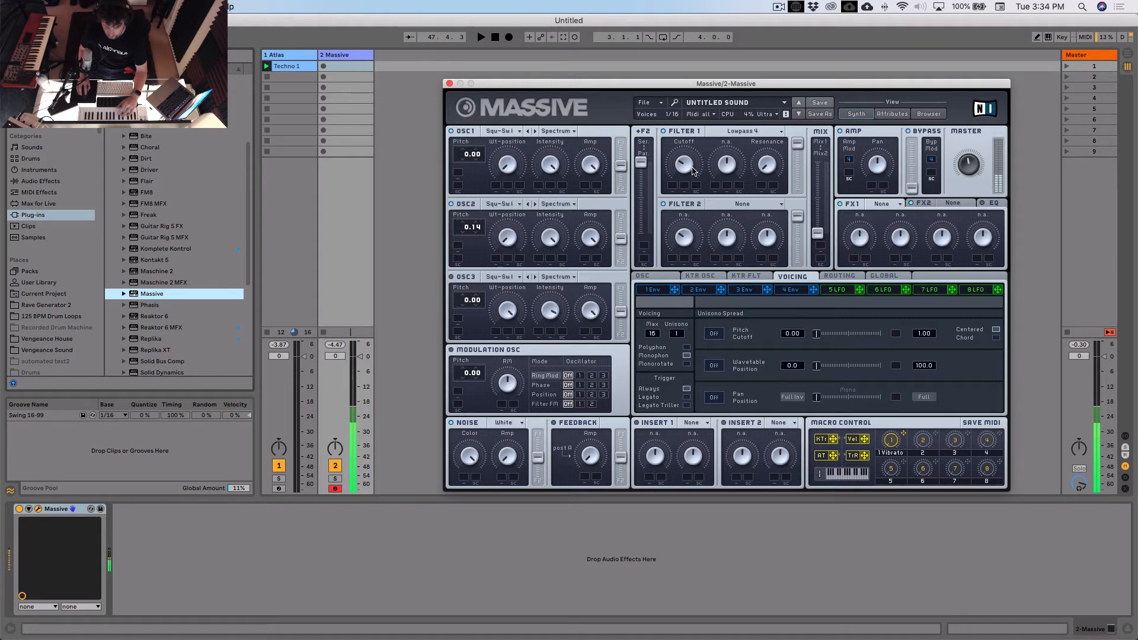
click(653, 289)
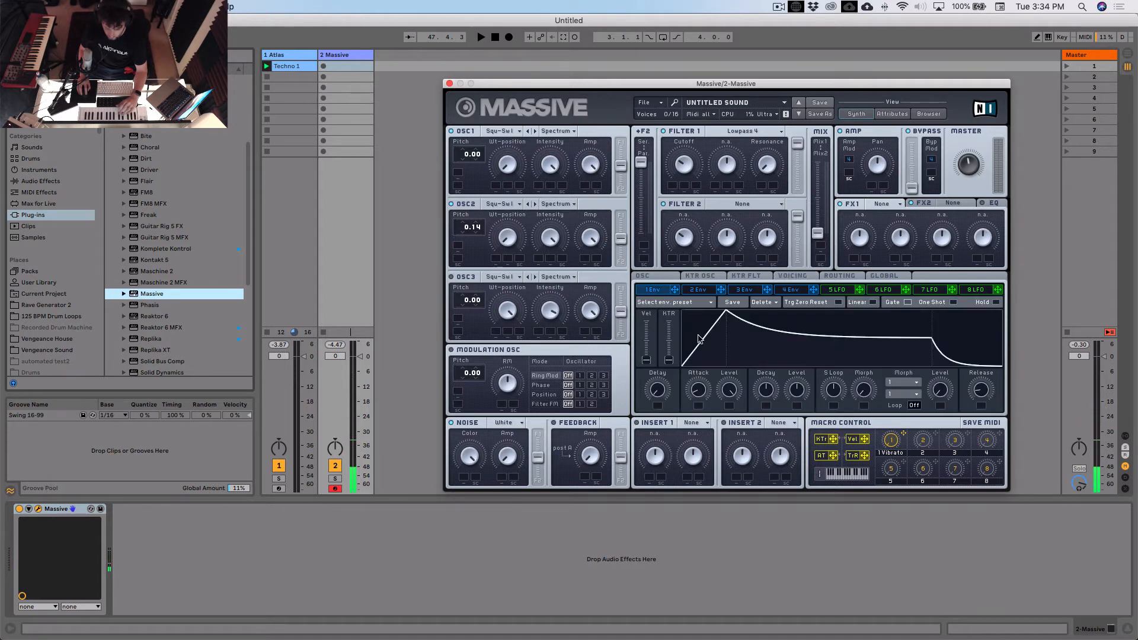
drag(702, 400, 702, 405)
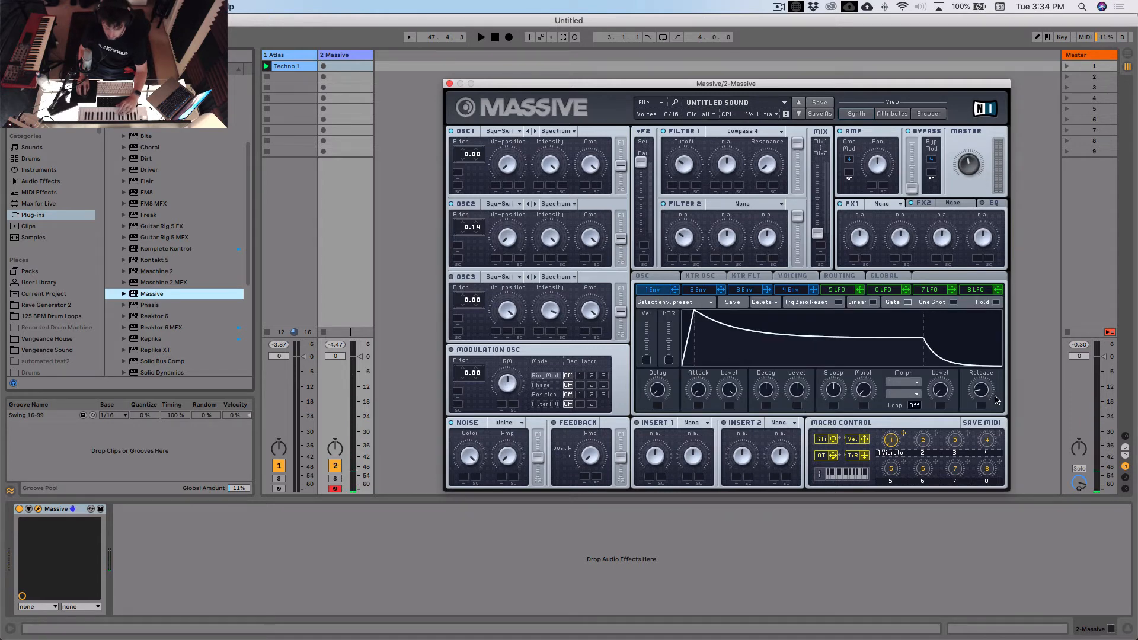
drag(987, 391, 988, 358)
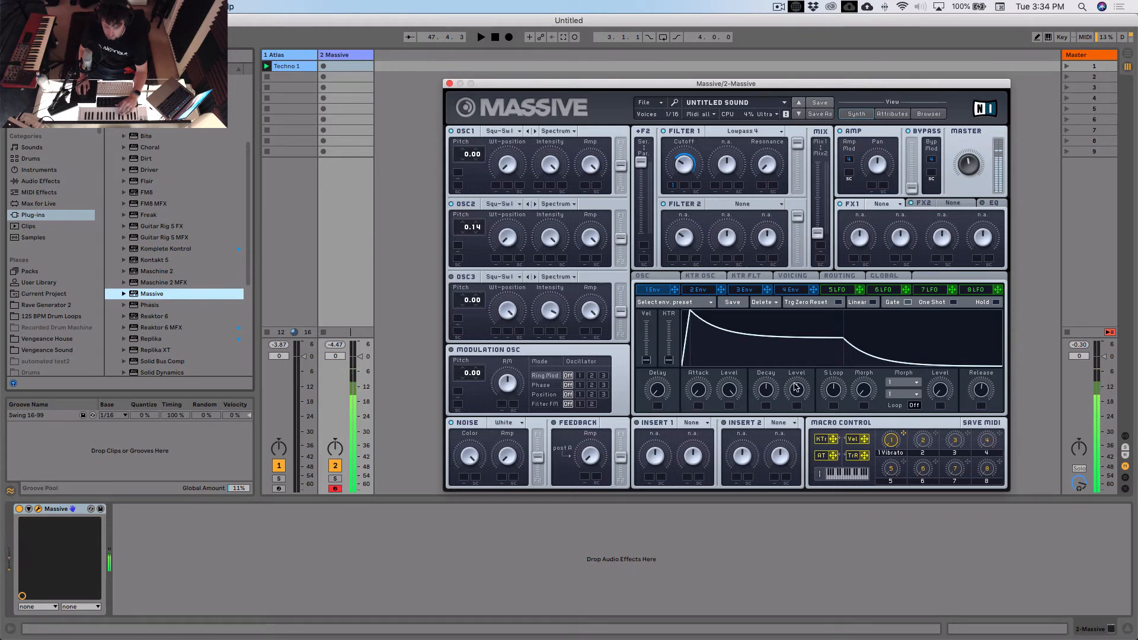
drag(774, 387, 777, 400)
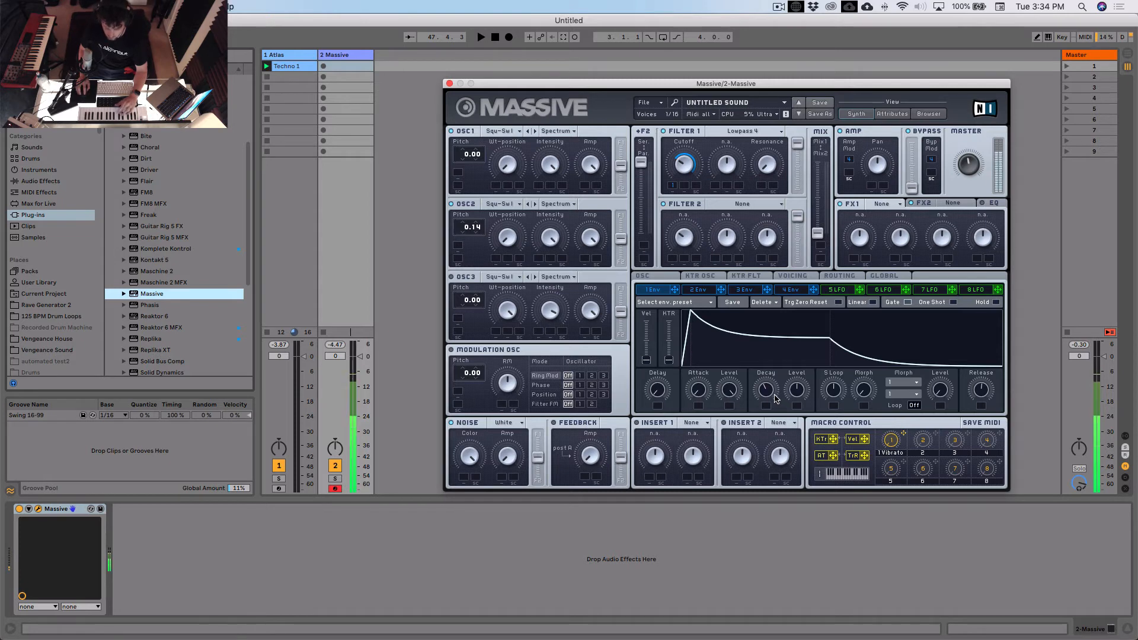
mouse_move(780, 400)
mouse_down()
mouse_move(781, 373)
mouse_move(778, 399)
mouse_up()
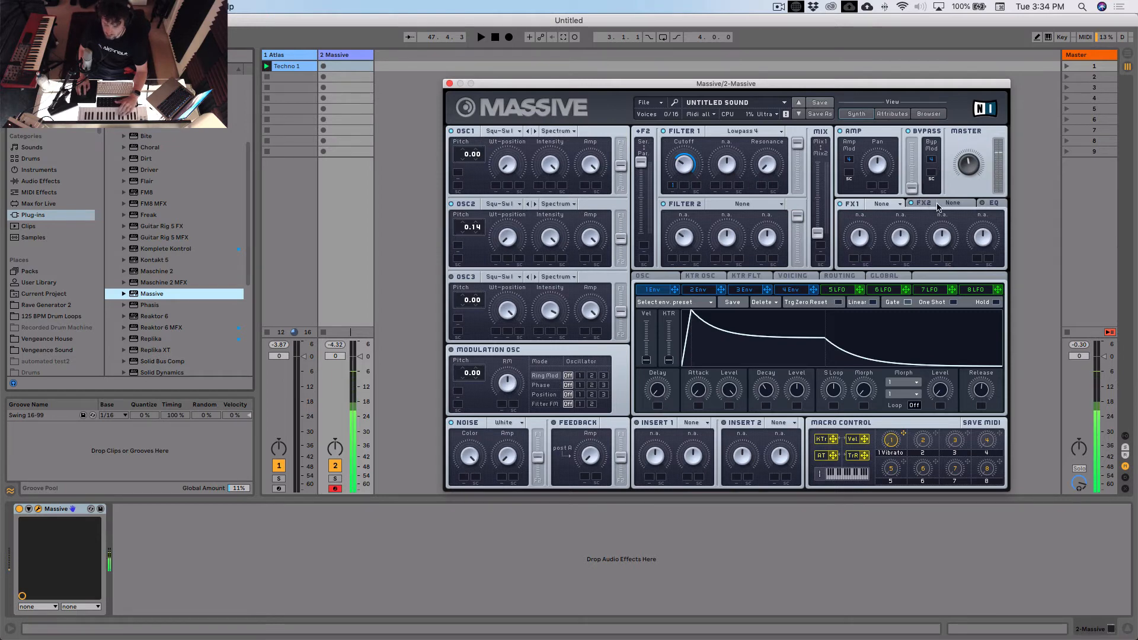
- Load Delay Synced as the FX1 effect and bring up the synth's EQ section
click(882, 203)
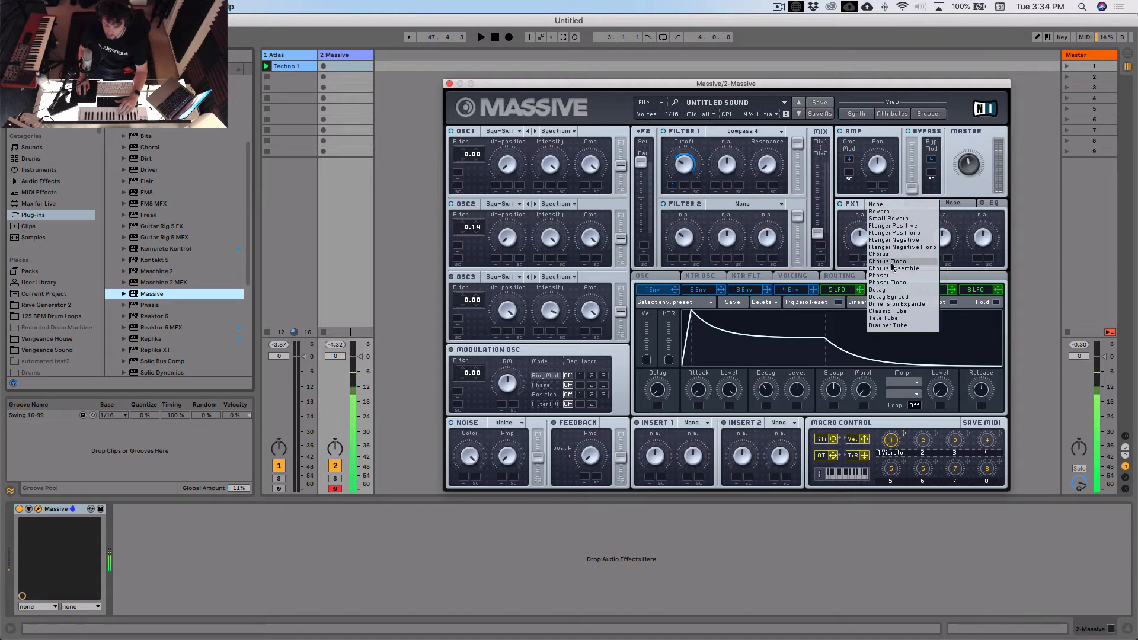
click(893, 296)
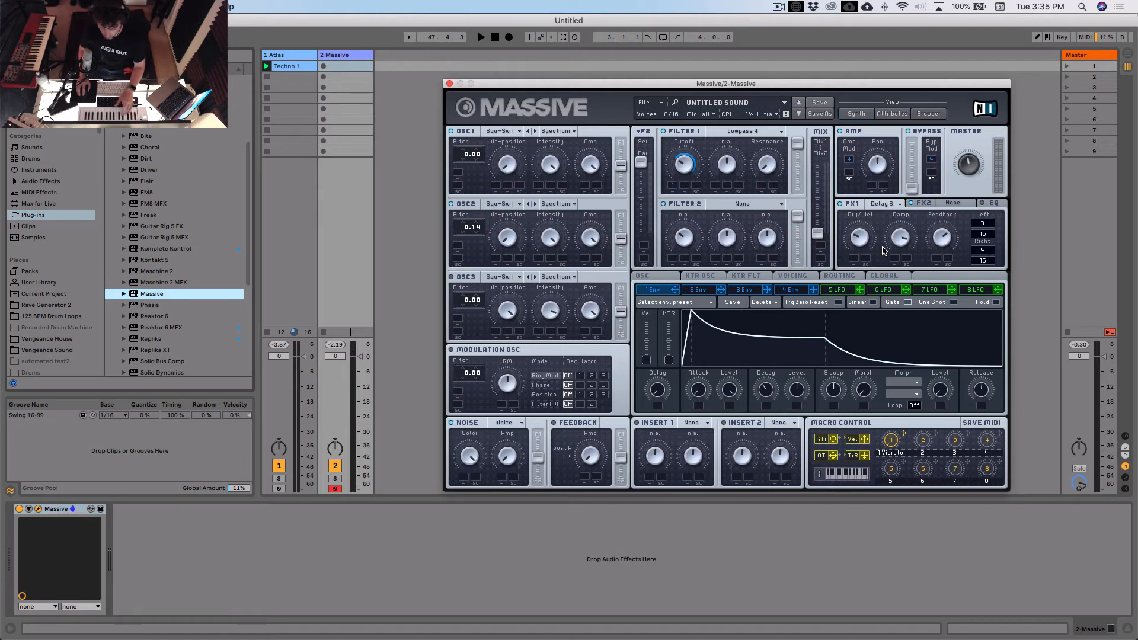
click(994, 205)
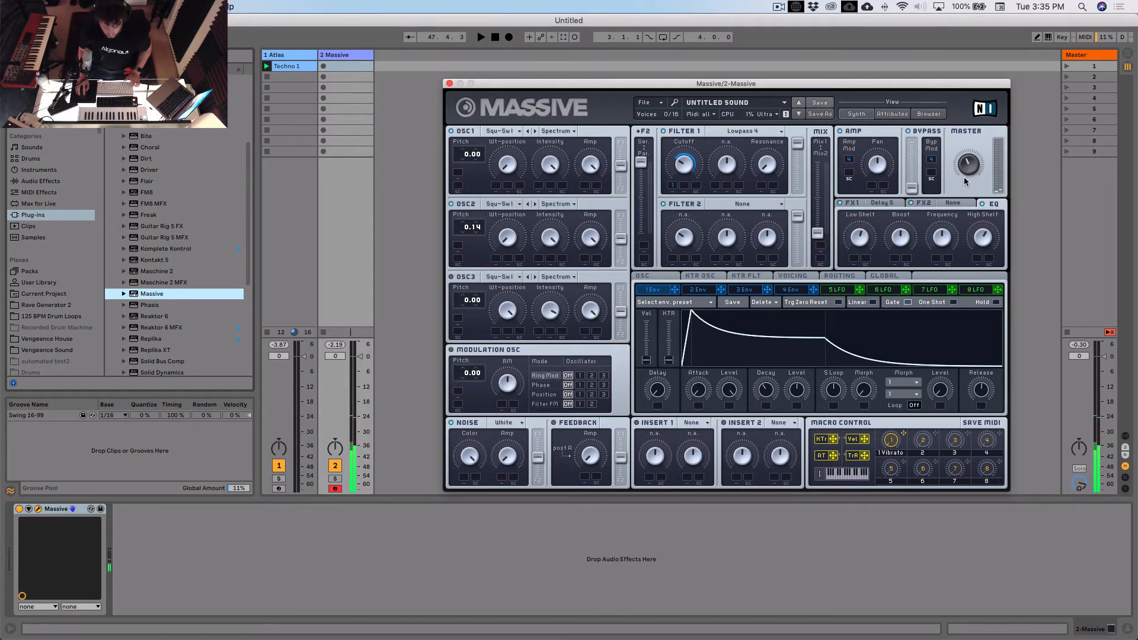
- Record a clip into the first slot of the Massive track, stop playback and open its notes for editing
click(347, 56)
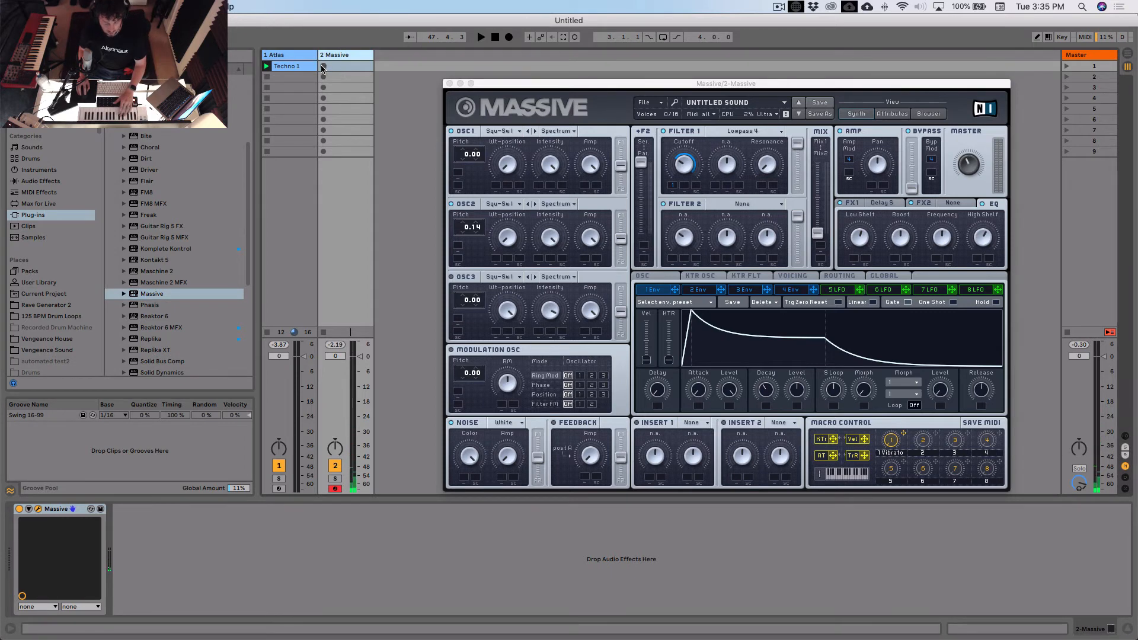
click(323, 66)
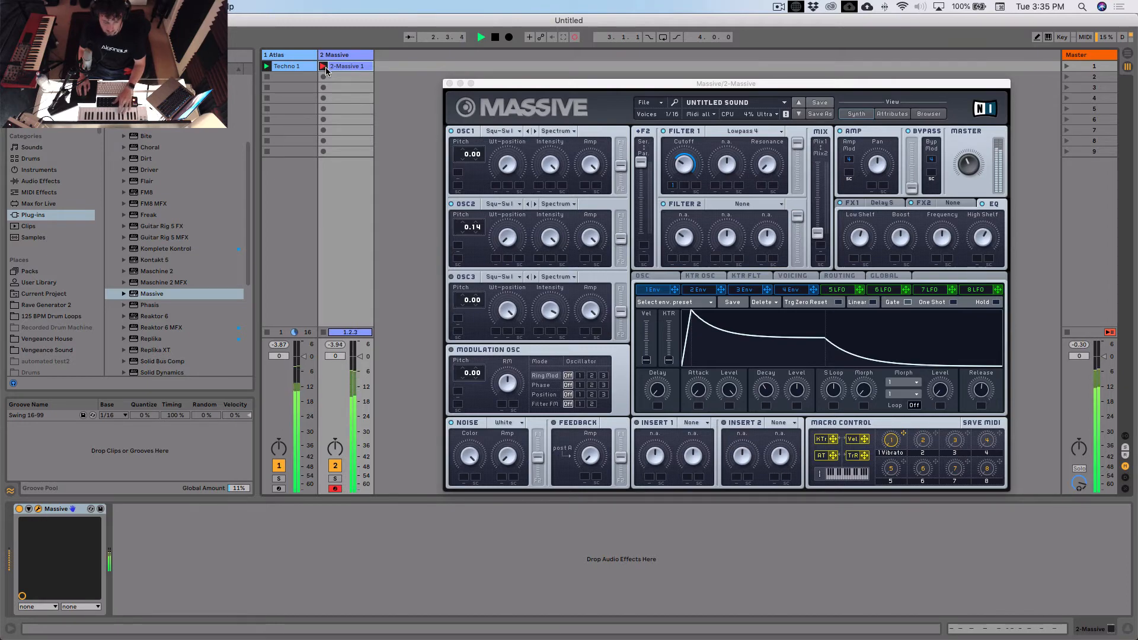
double_click(341, 67)
key(space)
click(449, 84)
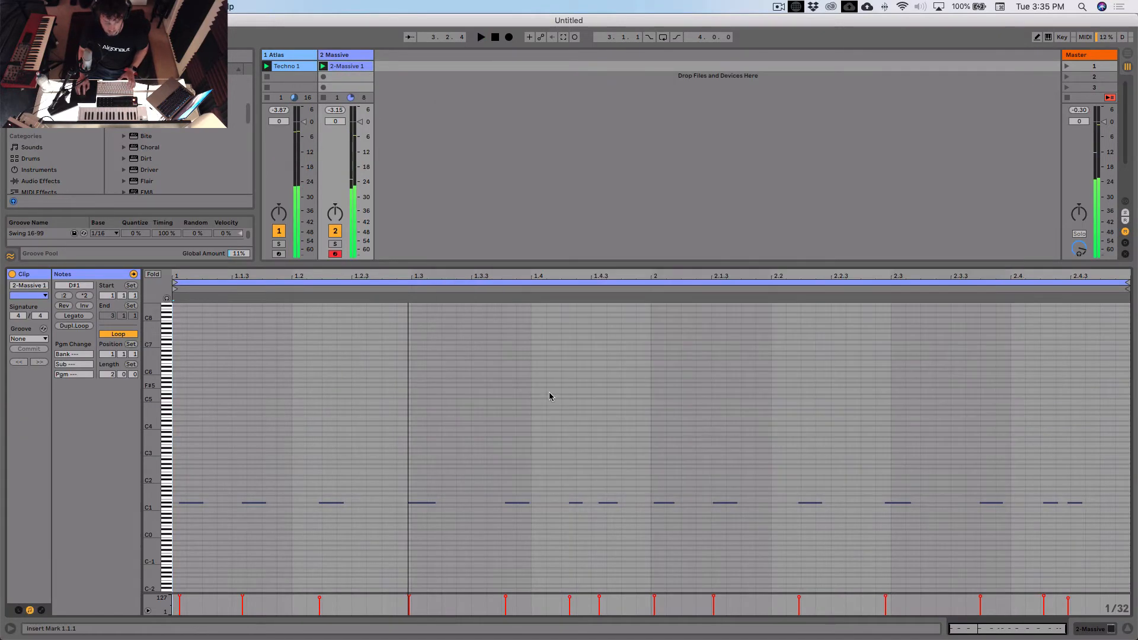
- Select all notes in the 2-Massive 1 clip and quantize them to the grid
click(562, 394)
key(super+a)
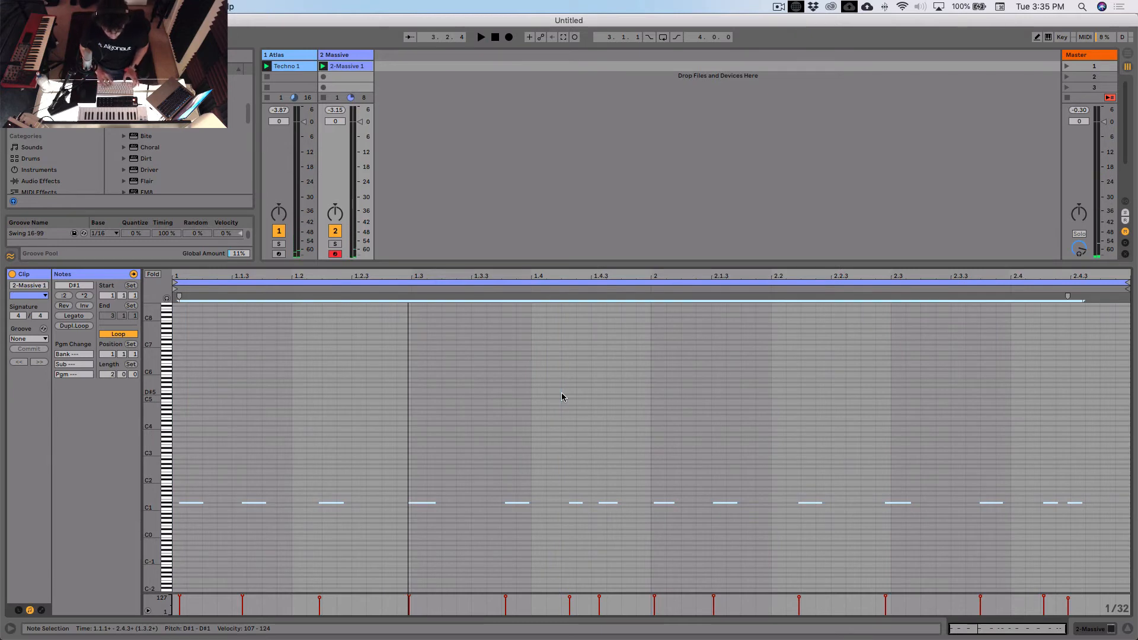
click(562, 397)
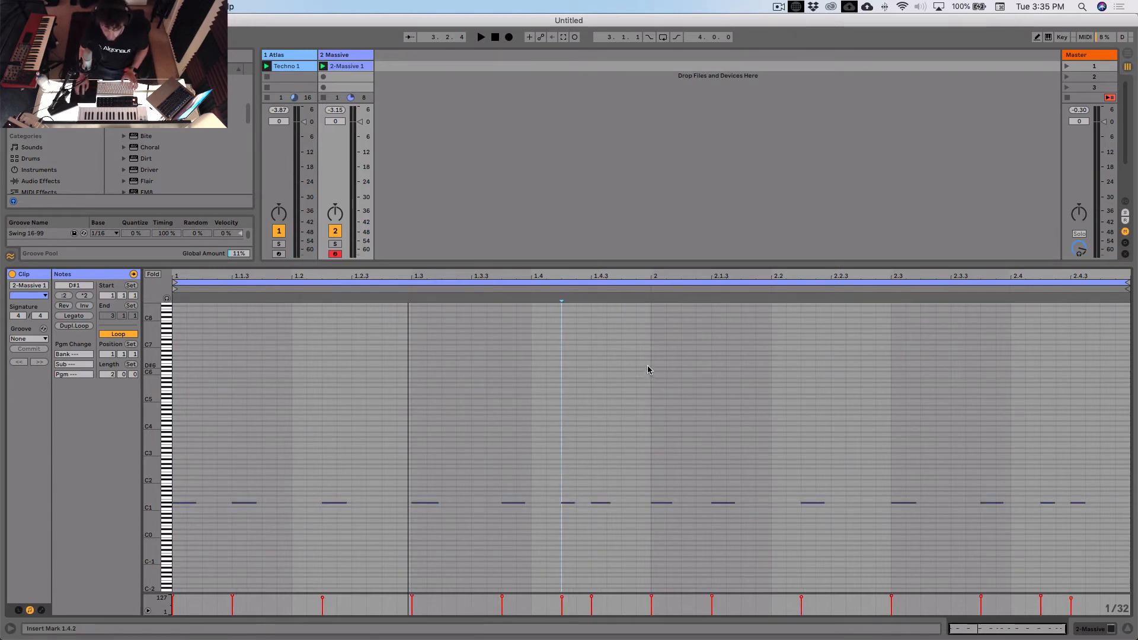
- Shorten the Massive clip's loop to its first bar and start playback
drag(648, 370, 177, 566)
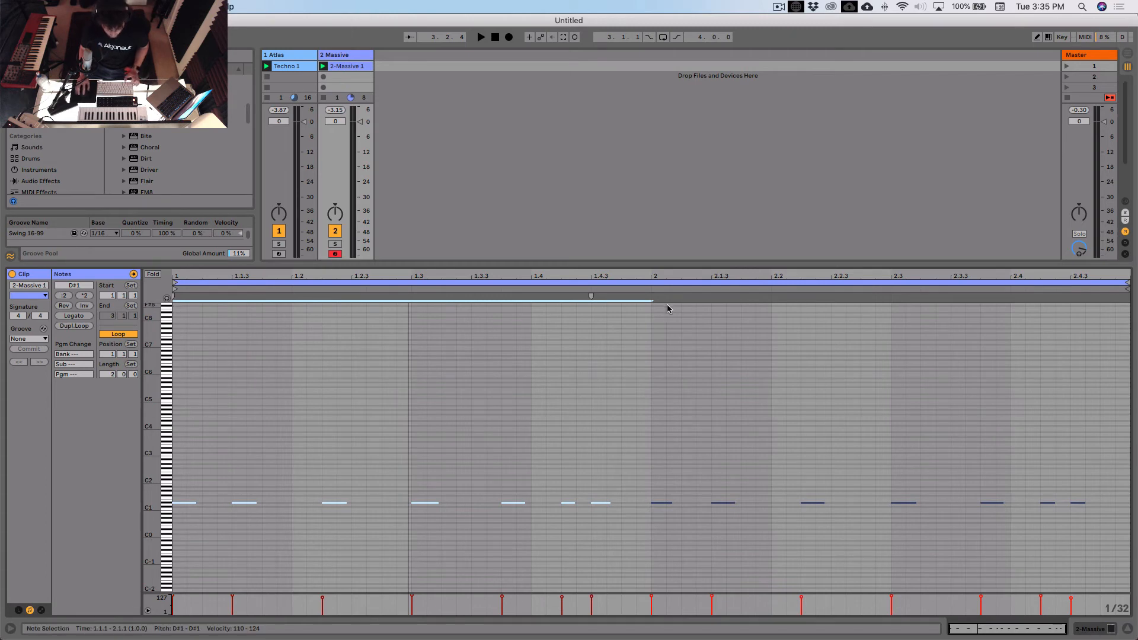
key(super+l)
click(574, 372)
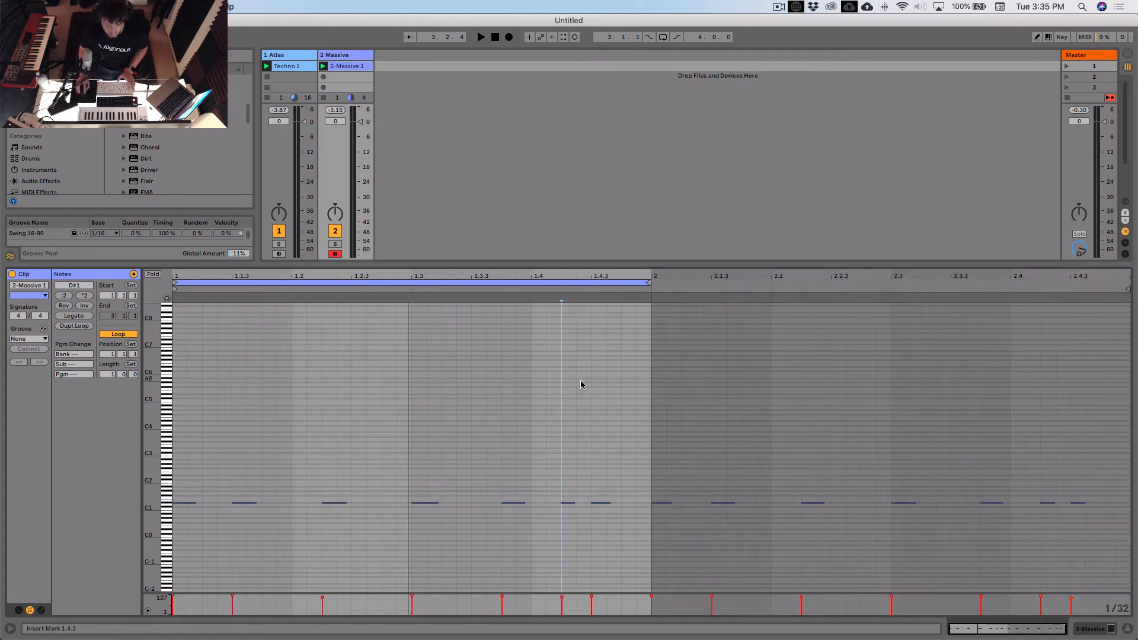
key(space)
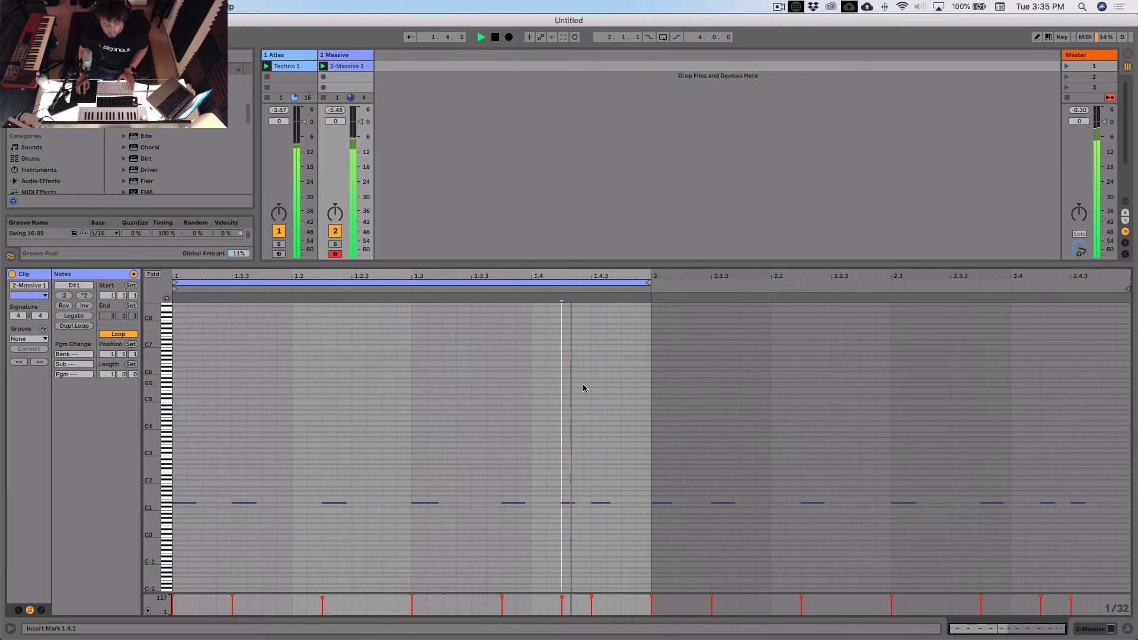
- Add a note just before beat 1.3 in the 2-Massive 1 clip, at the same pitch as the recorded notes
drag(570, 265, 571, 280)
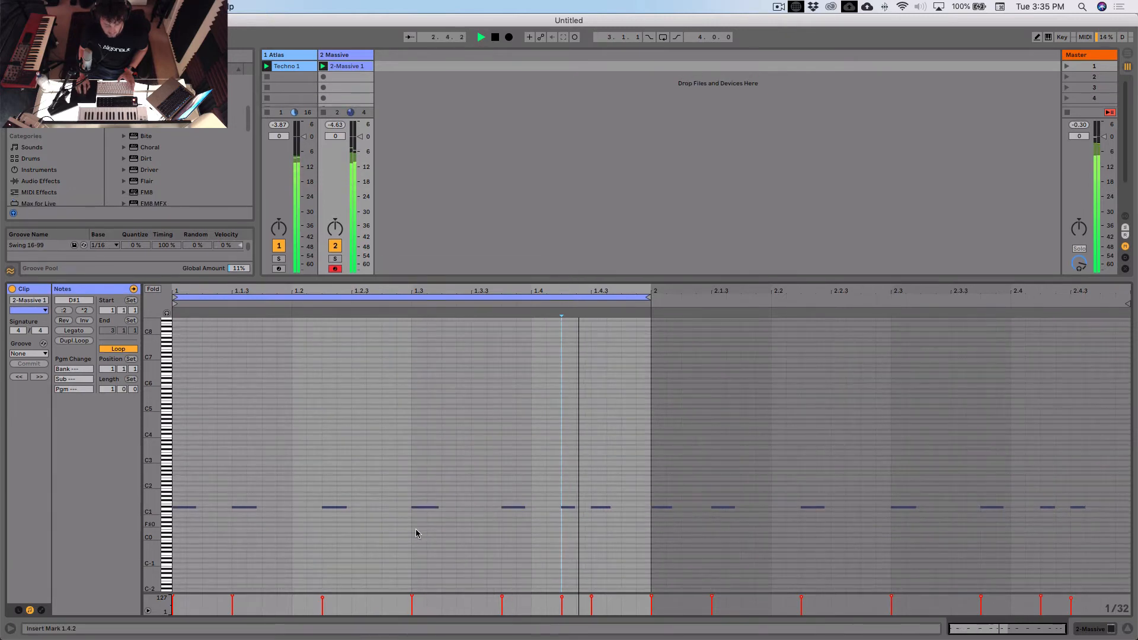
double_click(393, 507)
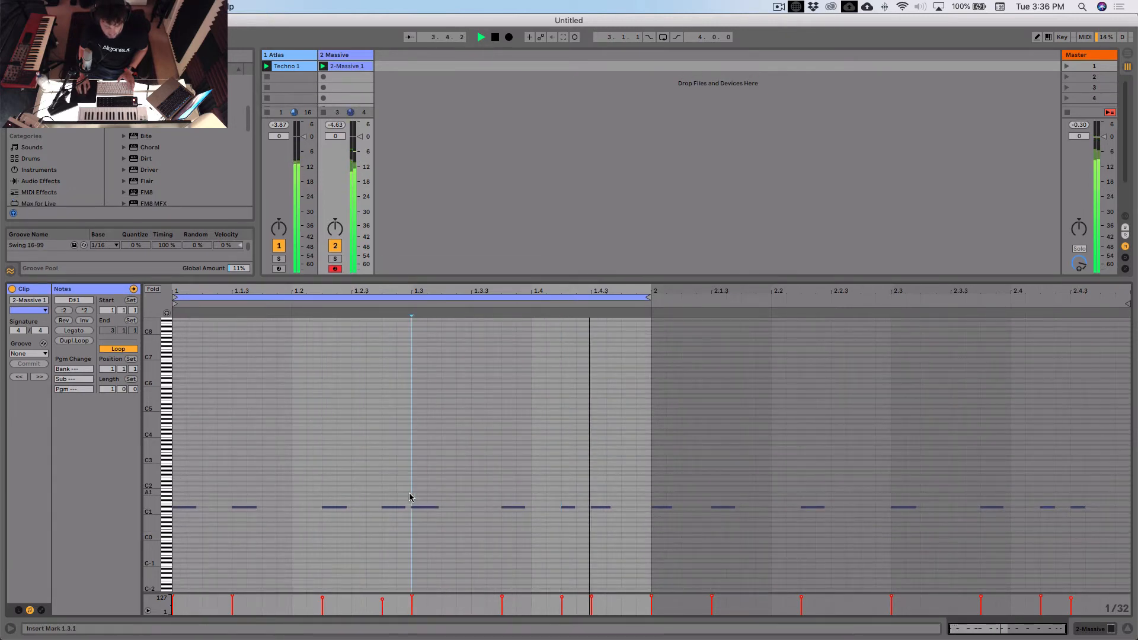
click(419, 452)
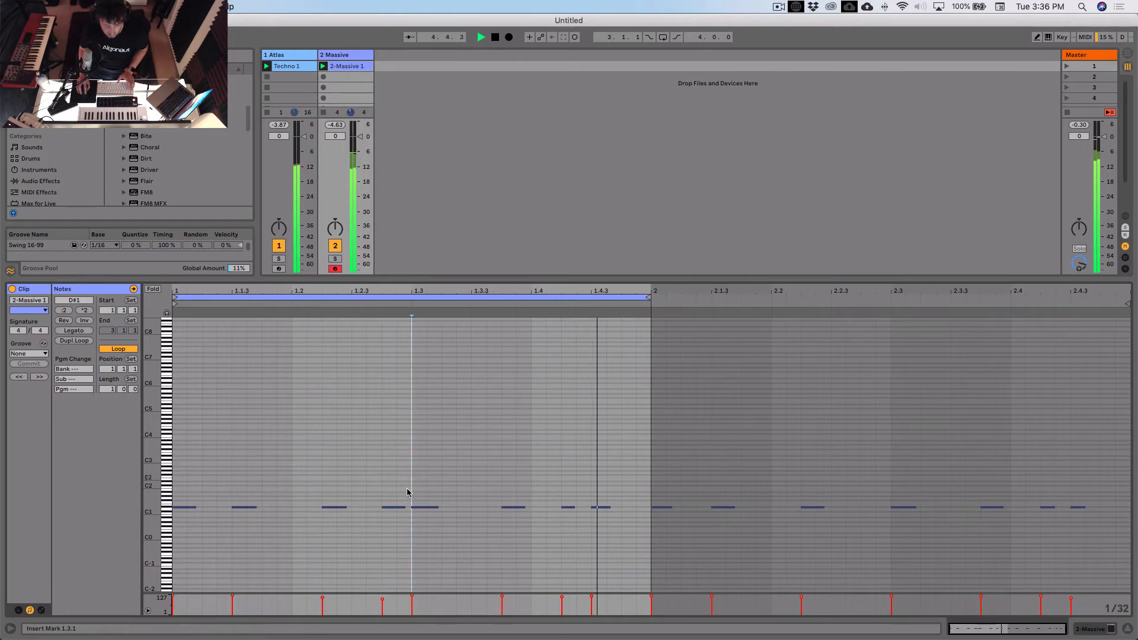
- Enlarge the mixer area and lower the 2 Massive track's volume to -2.2 dB
drag(400, 278, 400, 432)
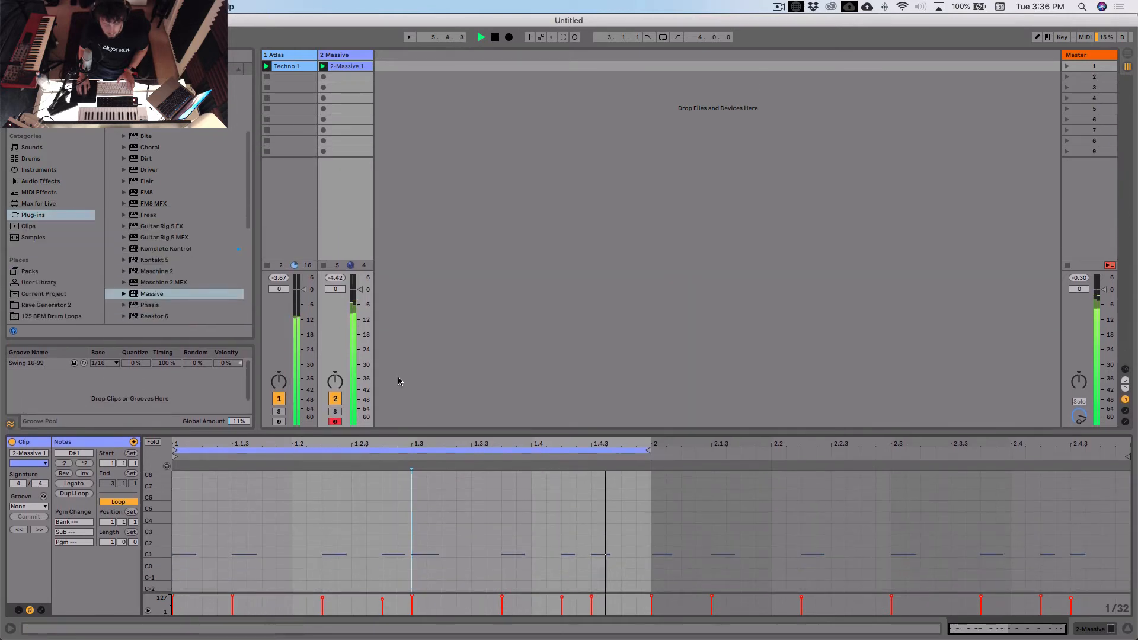
drag(362, 289, 363, 295)
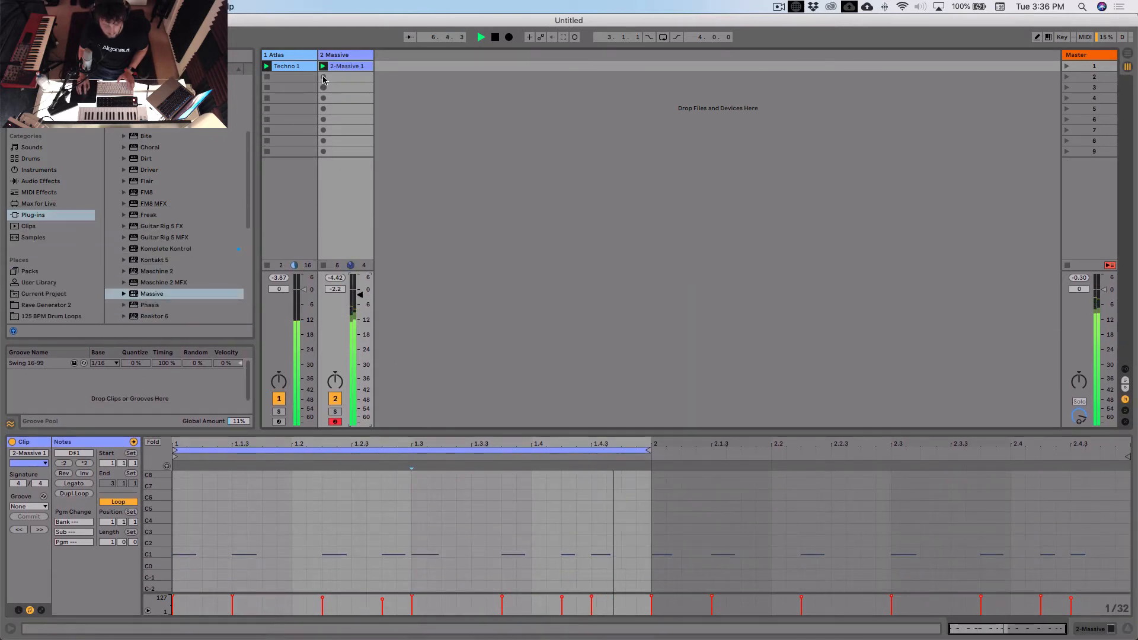
- Open the synth on the 2 Massive track and fine-tune its Filter 1 cutoff and envelope 1 decay
double_click(338, 55)
click(37, 509)
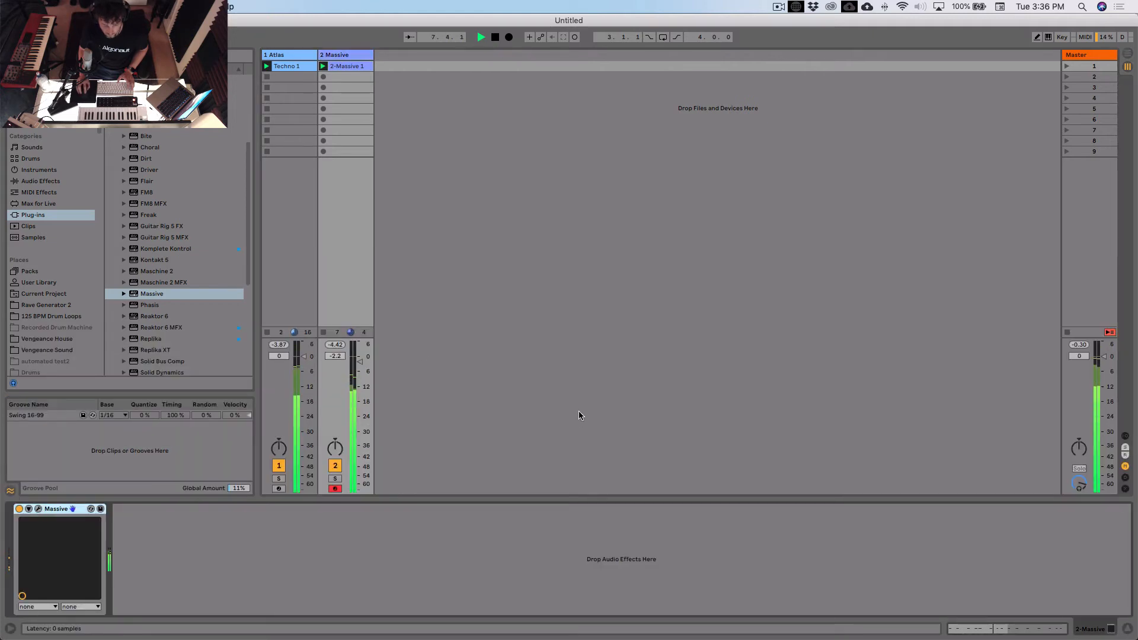
drag(686, 166, 686, 173)
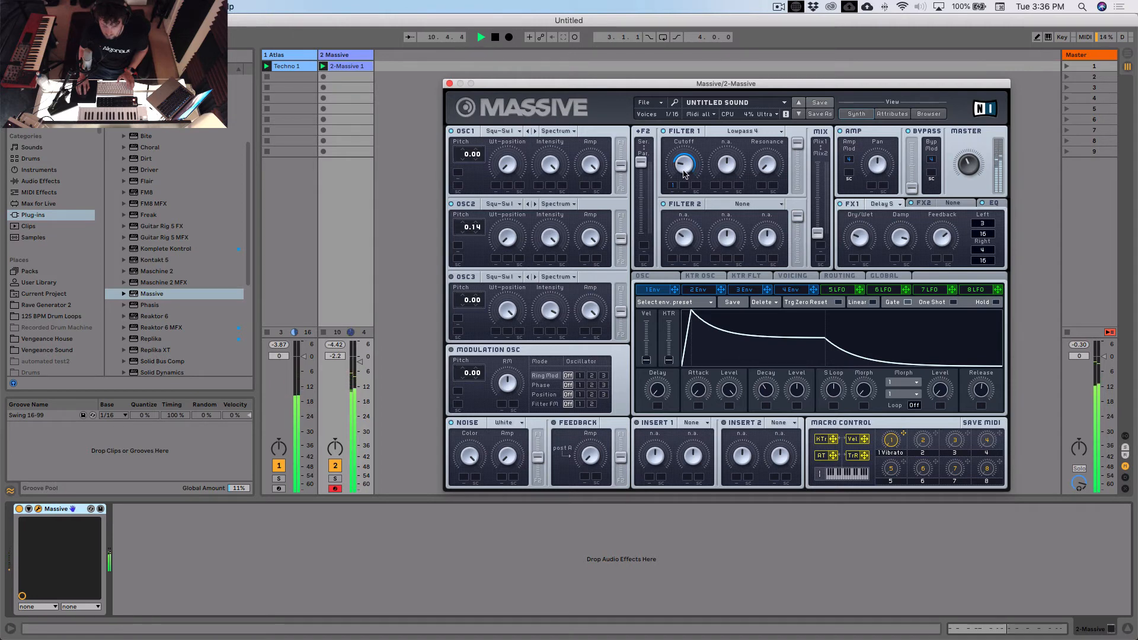
mouse_move(786, 398)
mouse_down()
mouse_move(780, 344)
mouse_move(773, 393)
mouse_up()
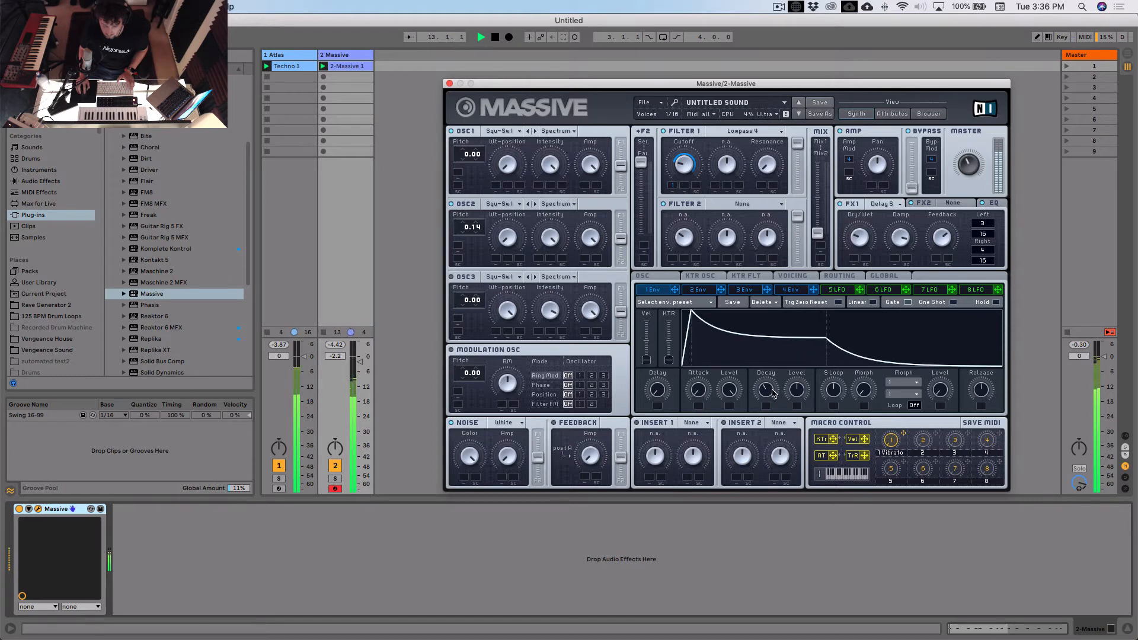
- Load the small reverb as the FX2 effect, reduce its Dry/Wet during playback, and close the synth window
click(924, 203)
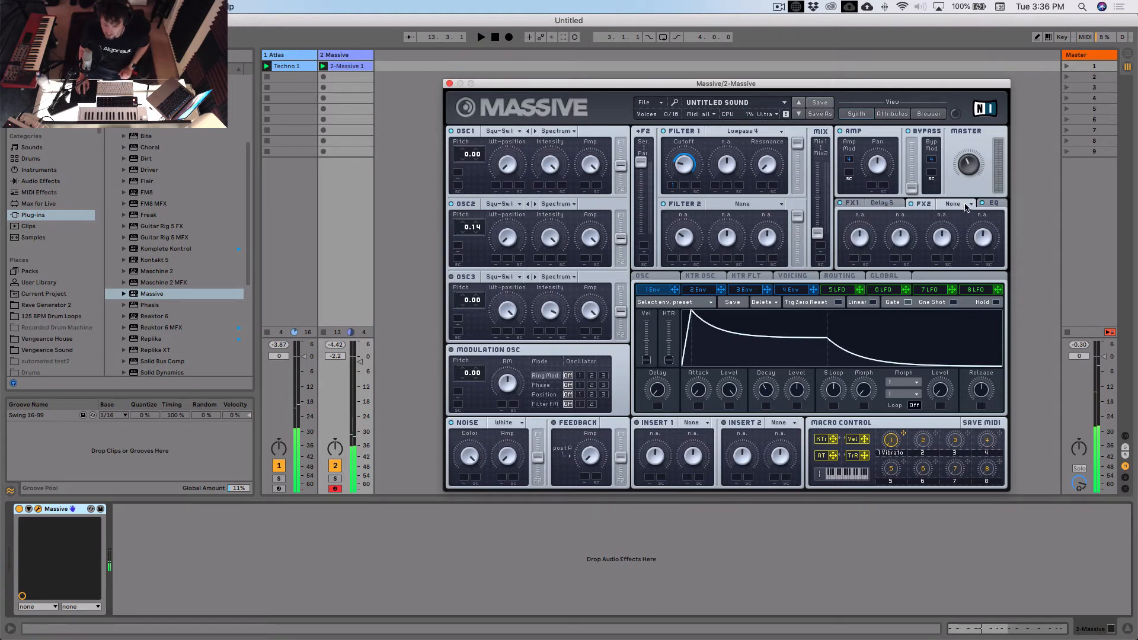
click(953, 203)
click(962, 219)
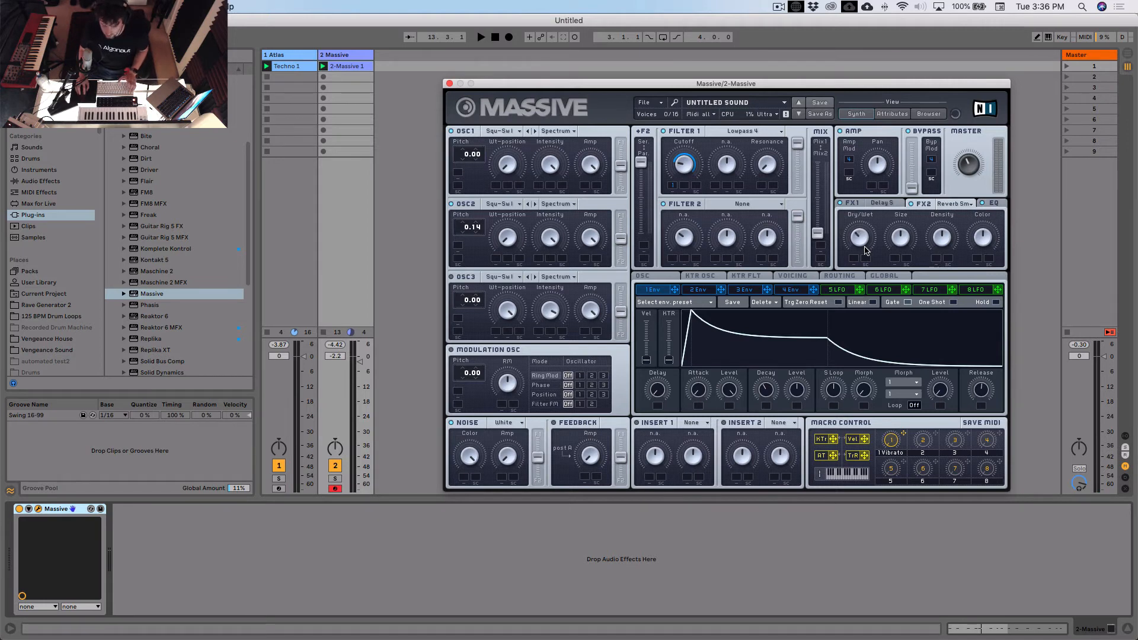
key(space)
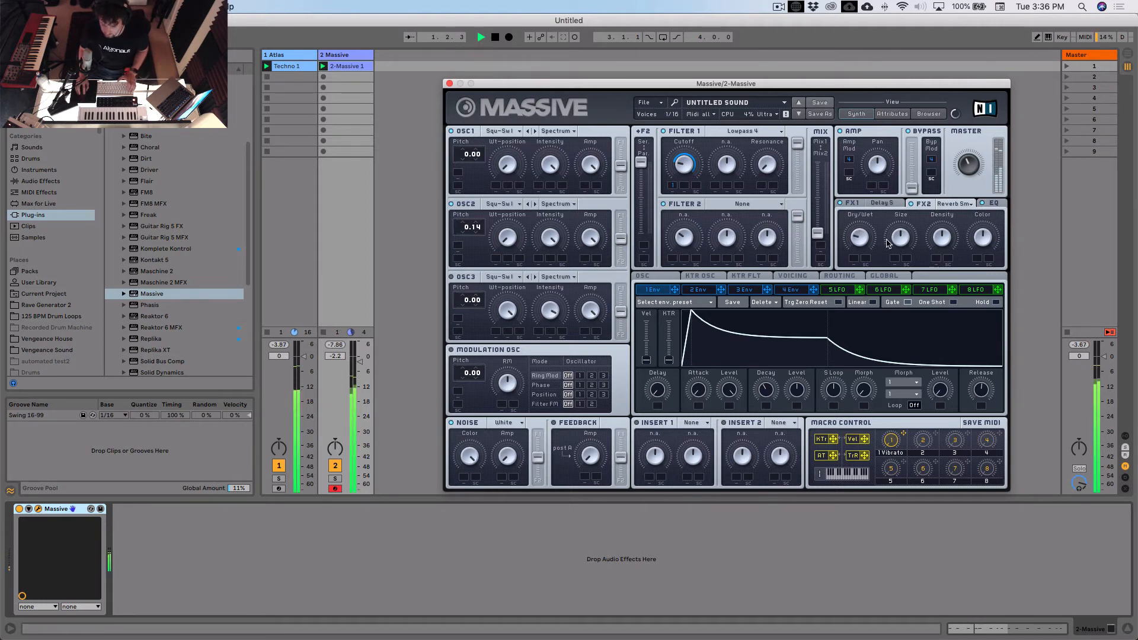
drag(874, 187, 867, 243)
key(space)
click(449, 83)
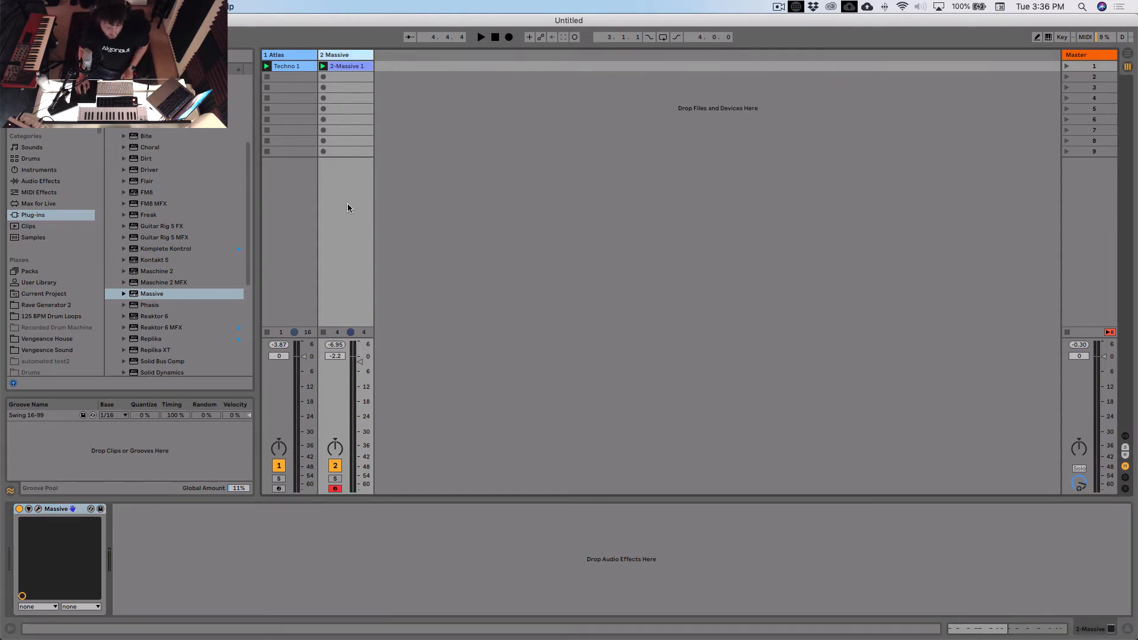
- Add a Compressor audio effect after the synth on the 2 Massive track
click(48, 182)
drag(145, 157, 181, 166)
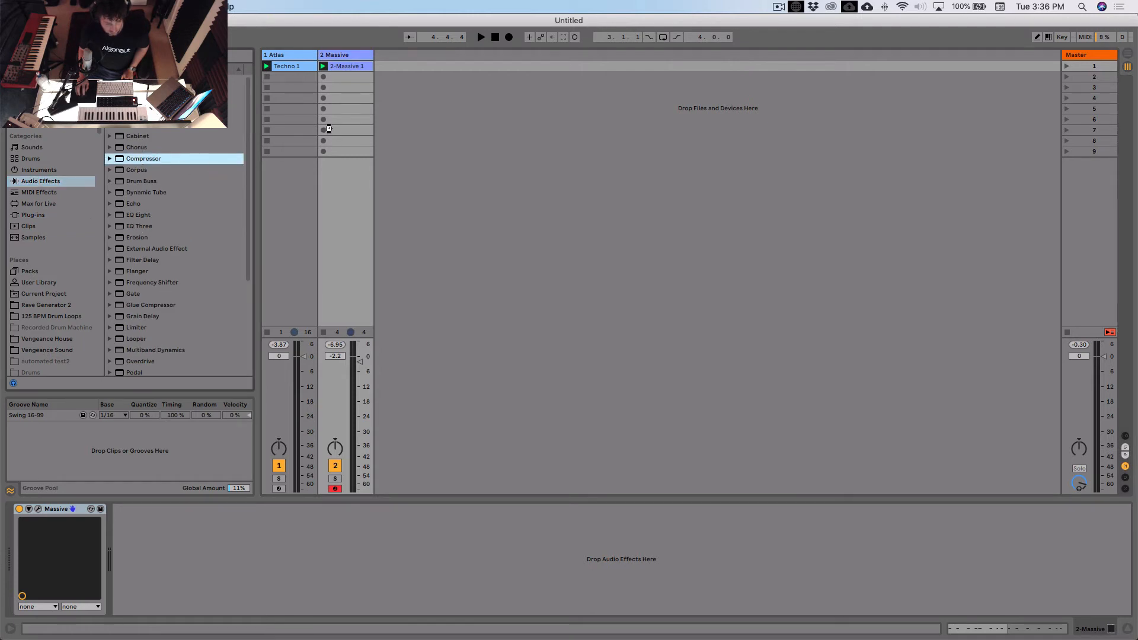
drag(329, 129, 152, 534)
- Enable the Compressor's sidechain with 1-Atlas as the source, and turn on its sidechain EQ with a low-pass filter
click(127, 508)
click(138, 521)
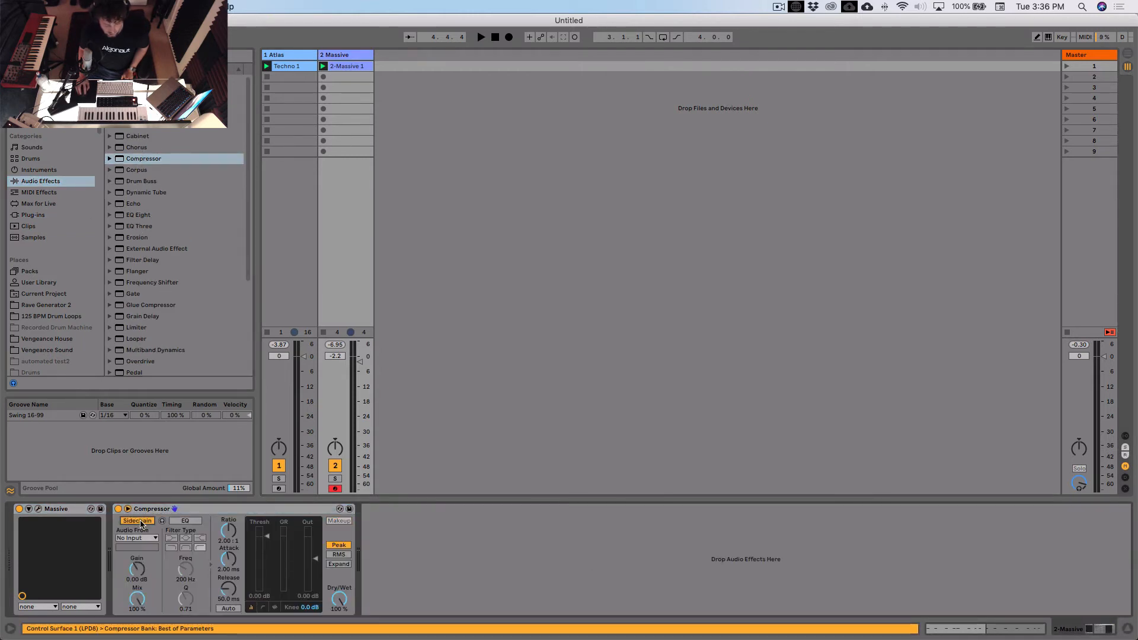
click(137, 538)
click(143, 548)
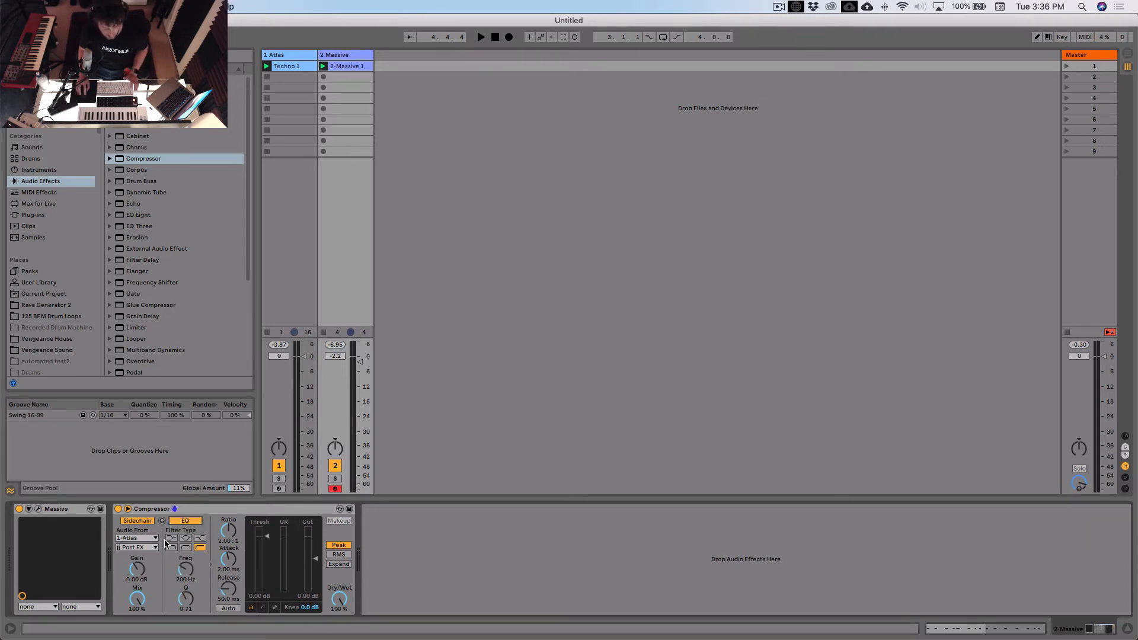
click(172, 548)
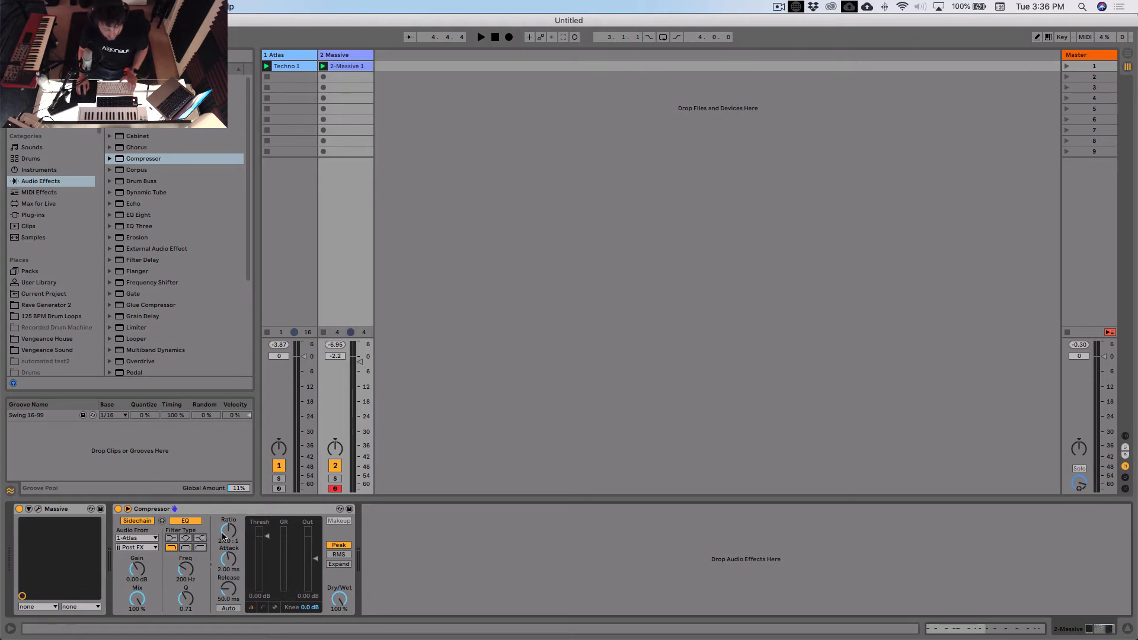
- Shorten the Compressor's attack to 0.07 ms and lower its threshold to -16.4 dB during playback
drag(230, 558, 231, 584)
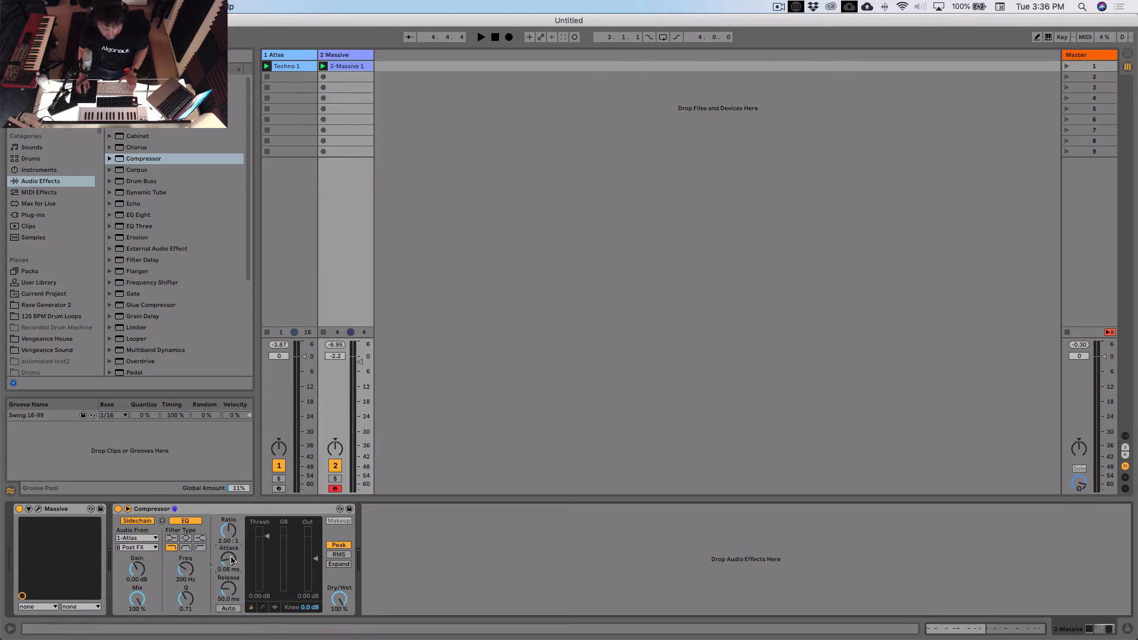
key(space)
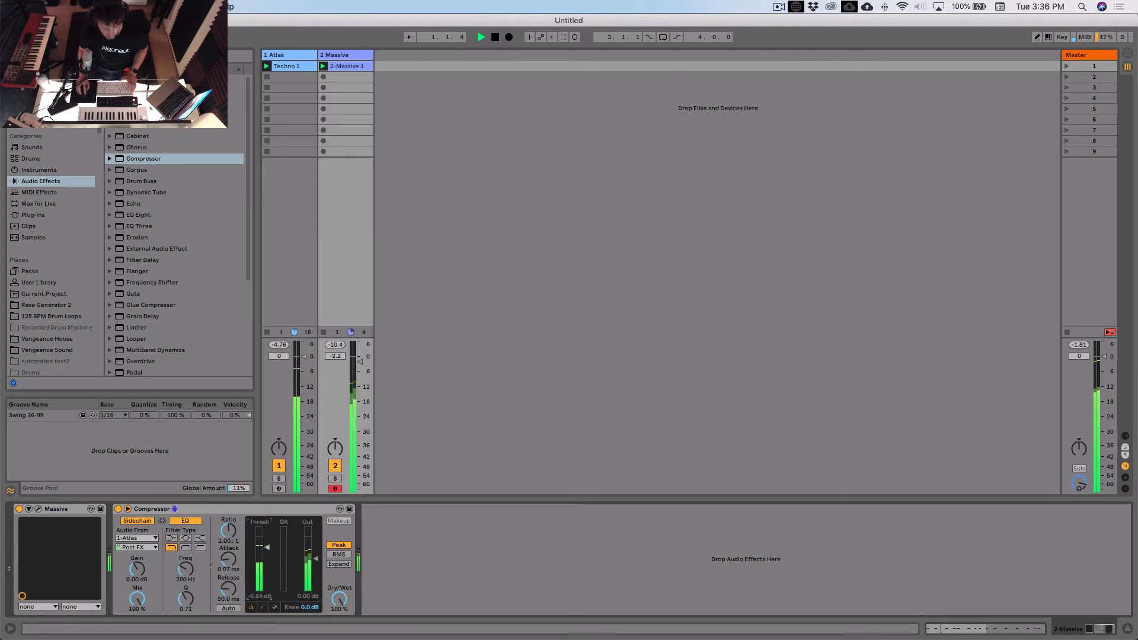
drag(268, 543, 268, 562)
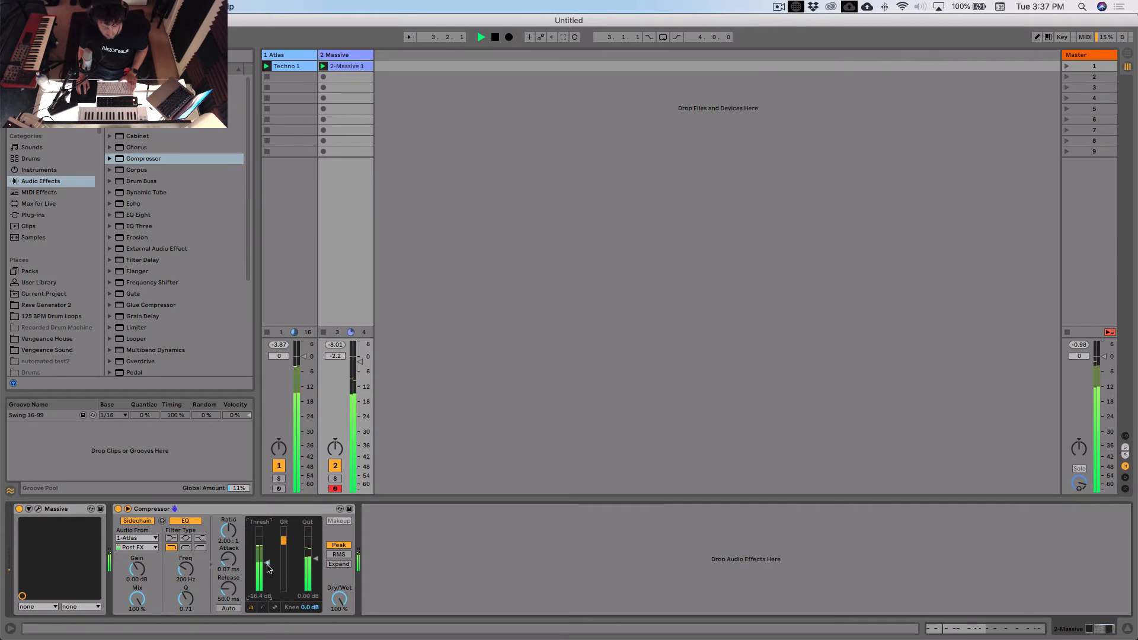
- Raise the 2 Massive track's volume to -1.8 dB and stop playback
click(295, 513)
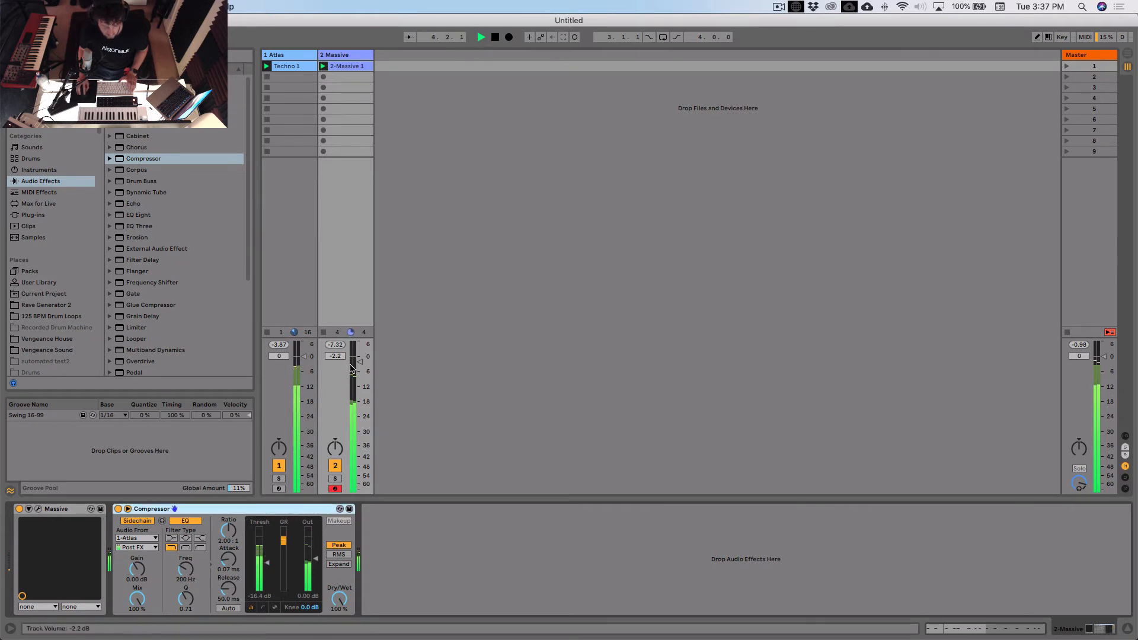
drag(361, 363, 361, 361)
key(space)
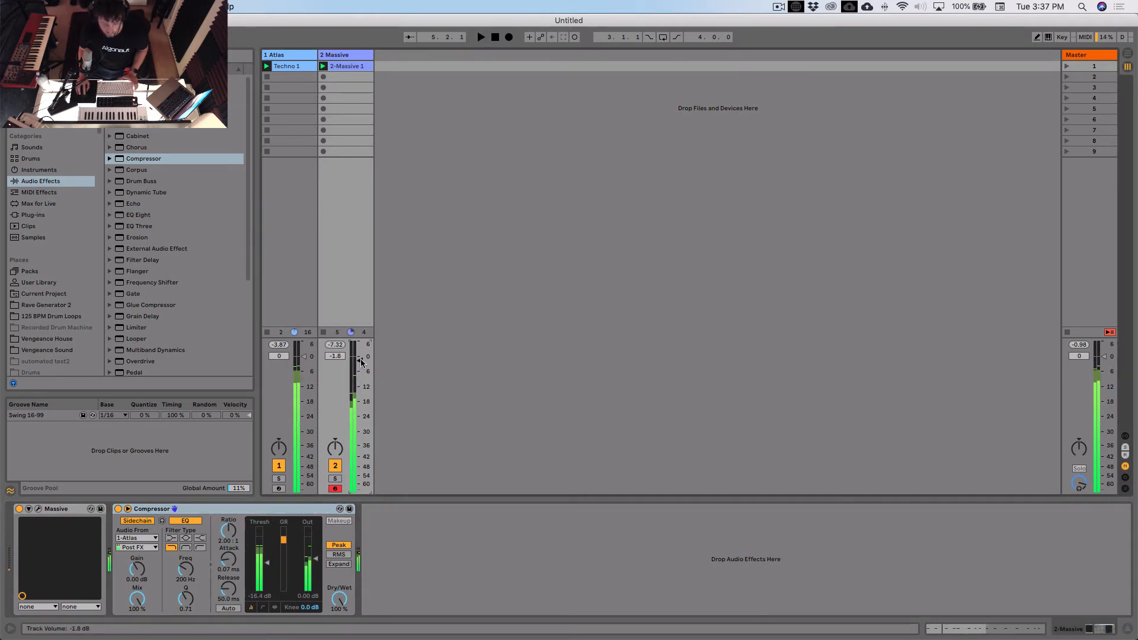
- Insert a new MIDI track after 2 Massive and load the Massive plug-in on it
click(351, 55)
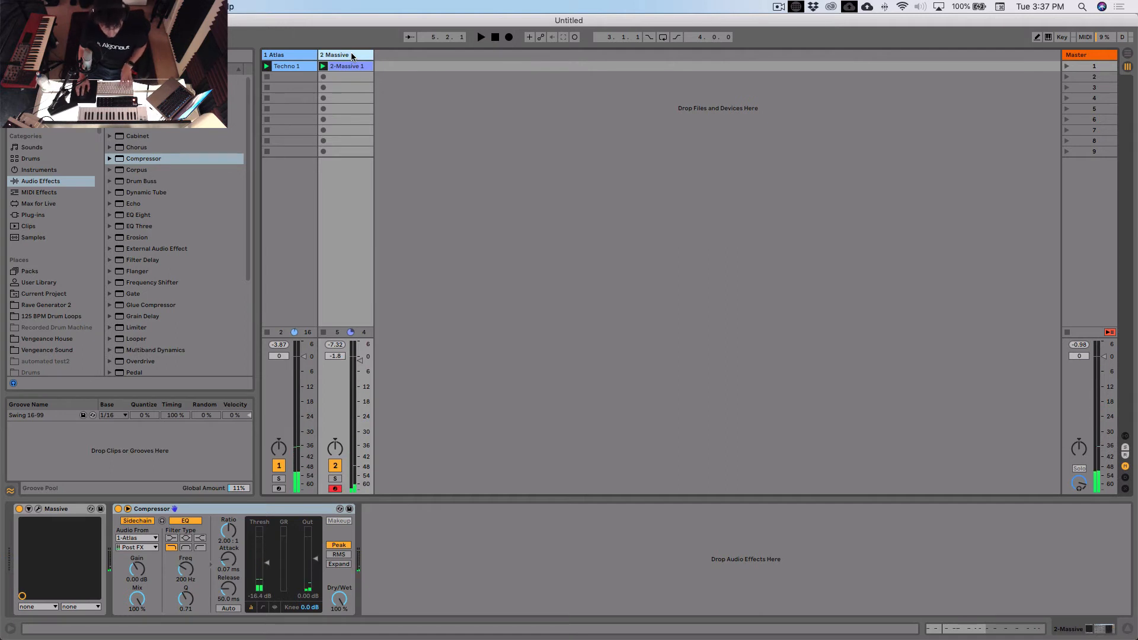
key(super+shift+t)
key(Delete)
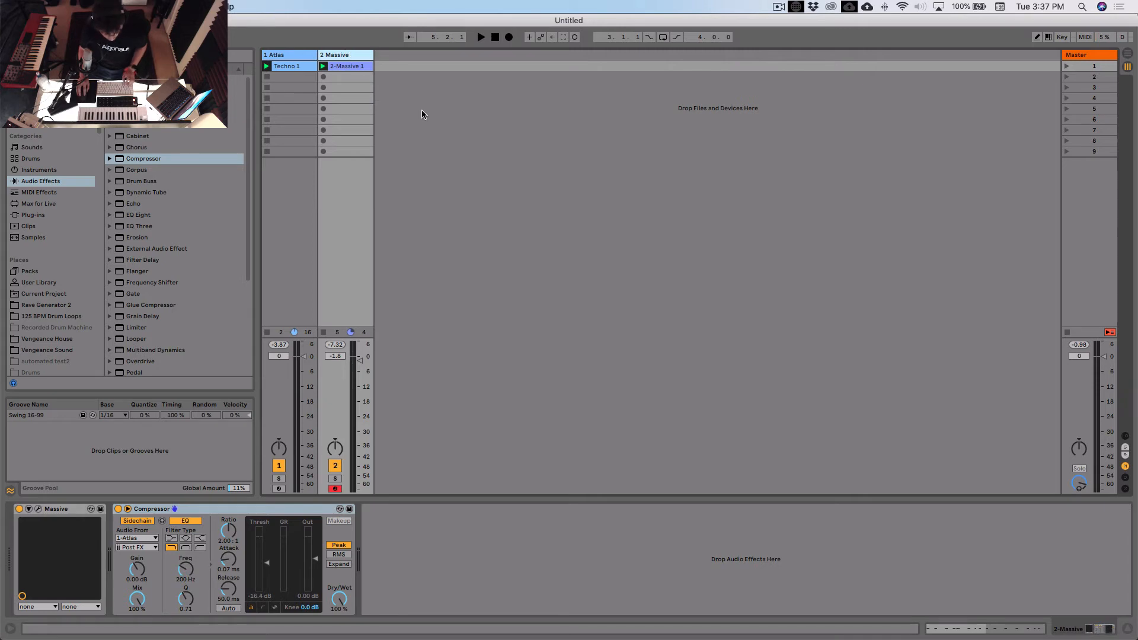
key(super+shift+t)
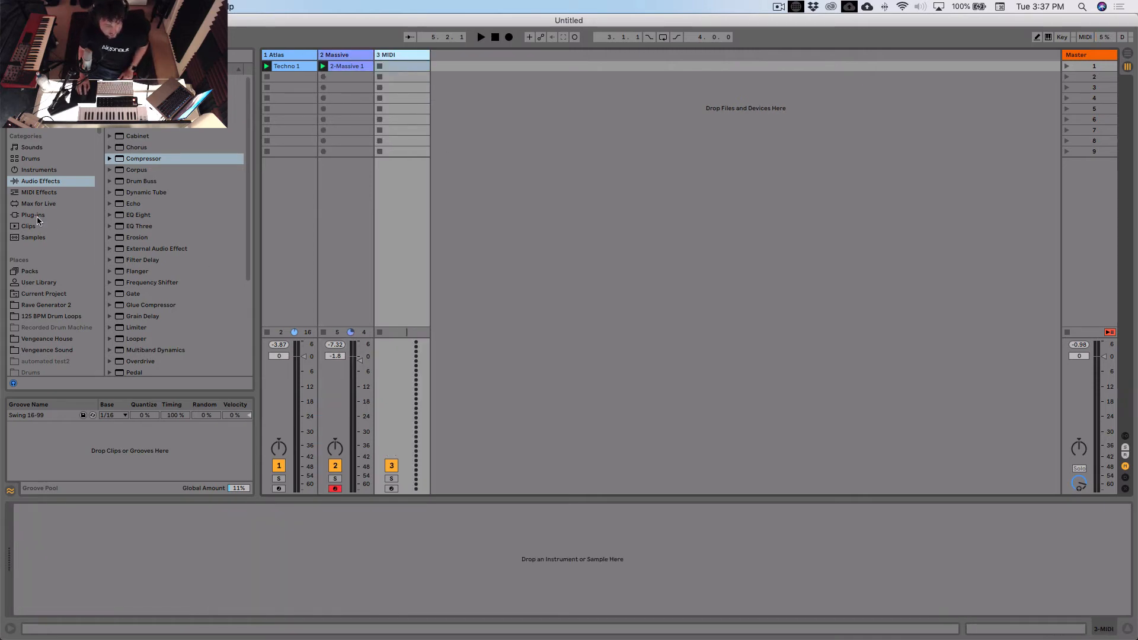
click(34, 214)
drag(151, 293, 407, 221)
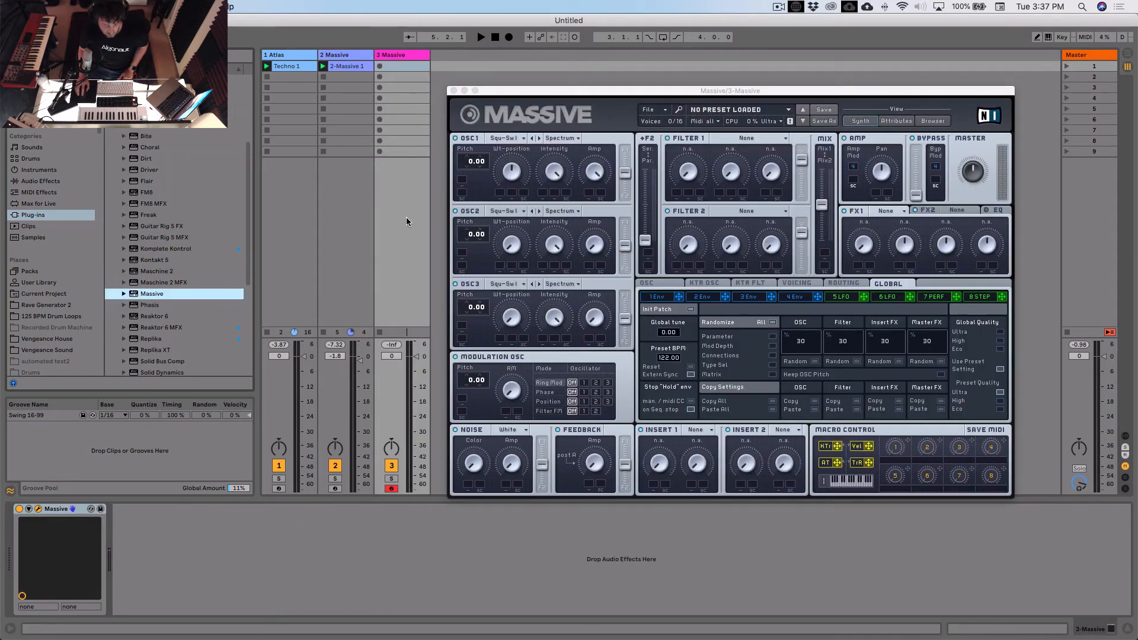
- Load the sound file Massive Reso Bass Verb.nmsv from the Melodic Bass folder into the new Massive instance
click(689, 91)
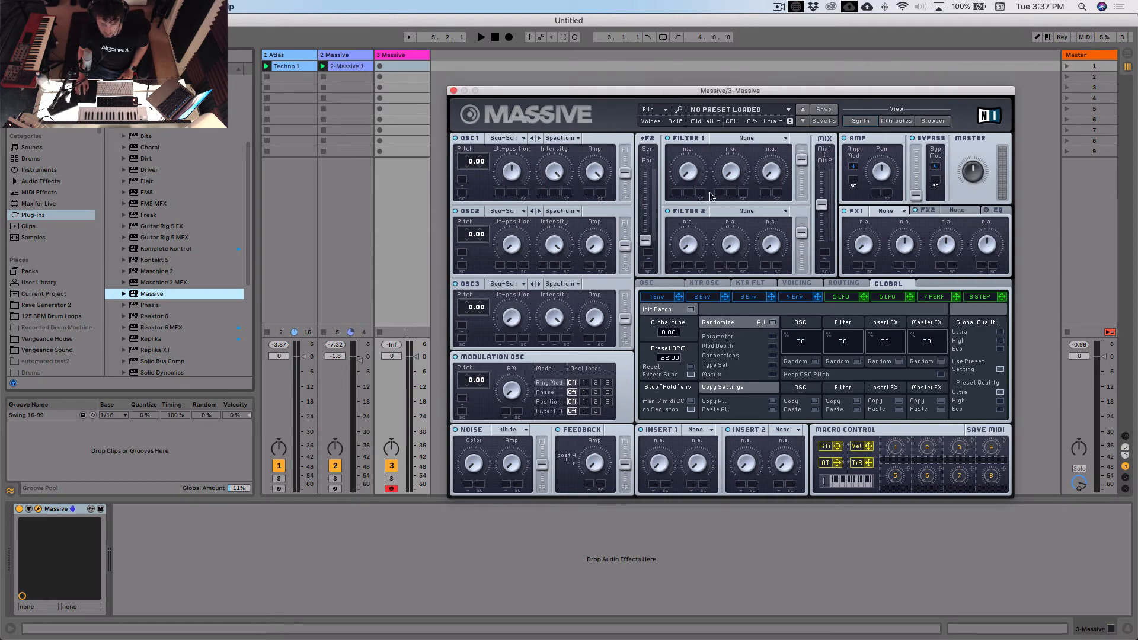
click(671, 112)
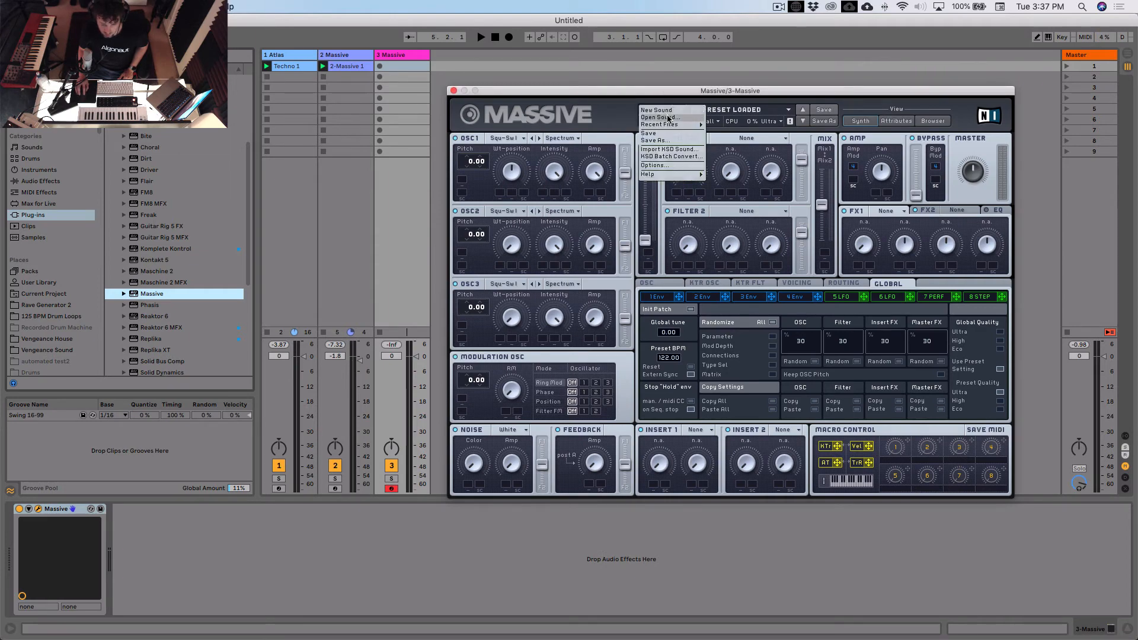
click(668, 118)
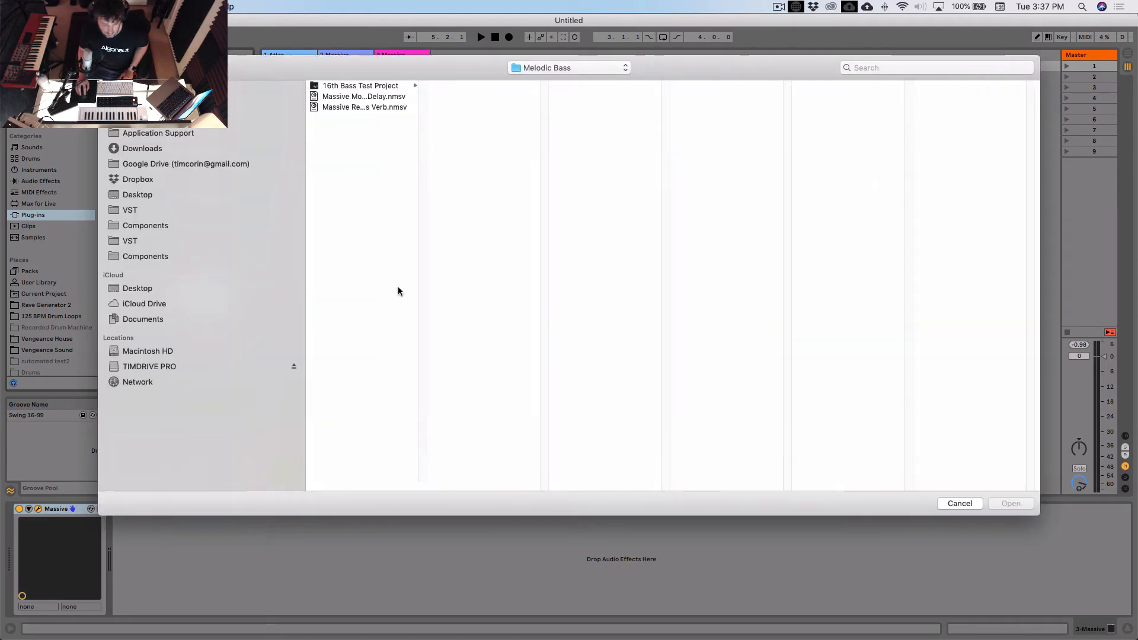
click(376, 106)
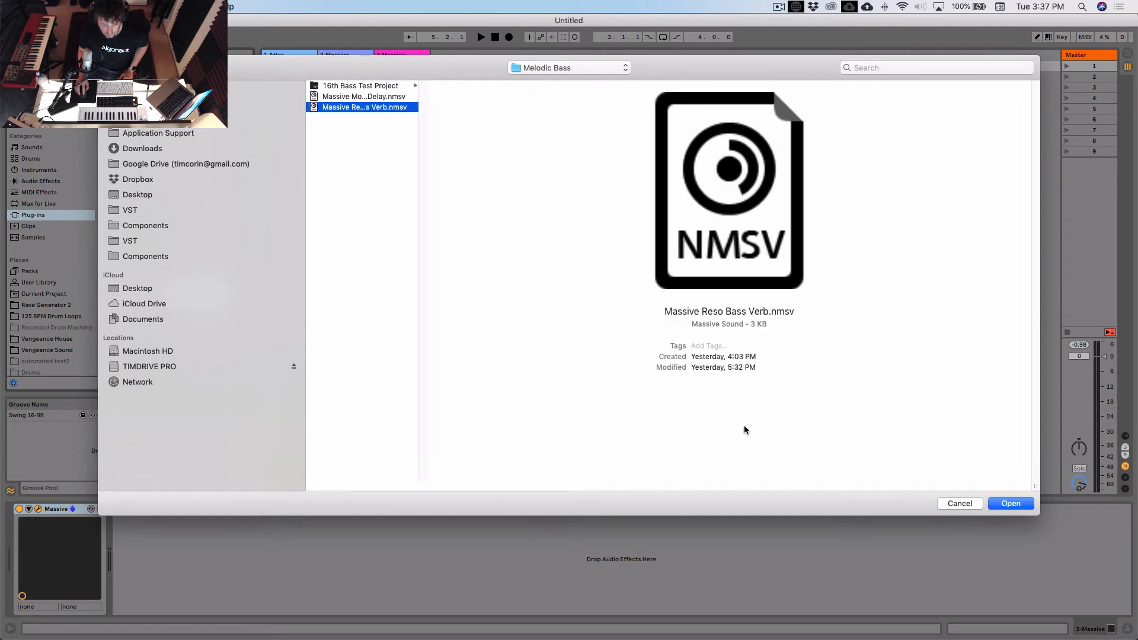
click(1006, 504)
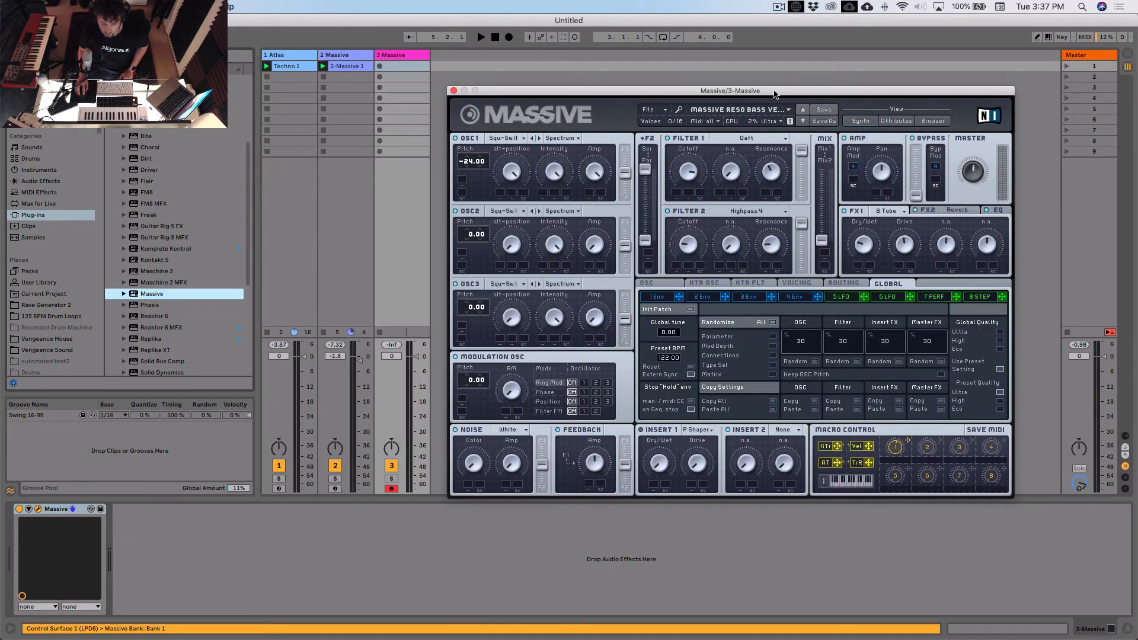
drag(774, 94, 795, 89)
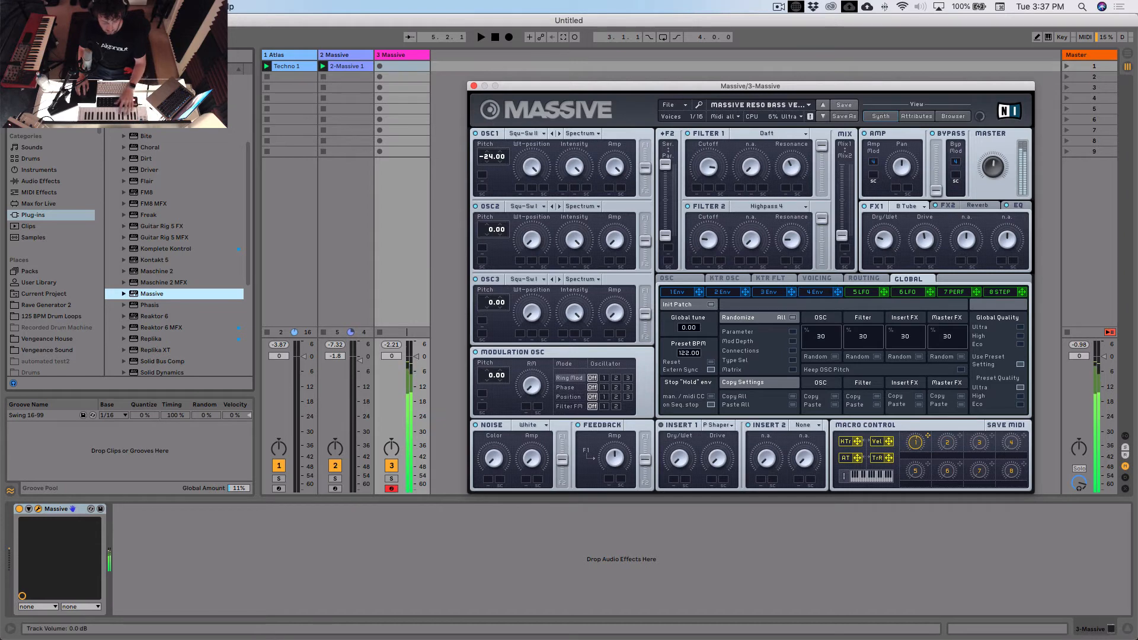
- Lower the 3 Massive track's volume to -2.2 dB and record a four-bar clip into its first slot during playback
drag(416, 356, 416, 364)
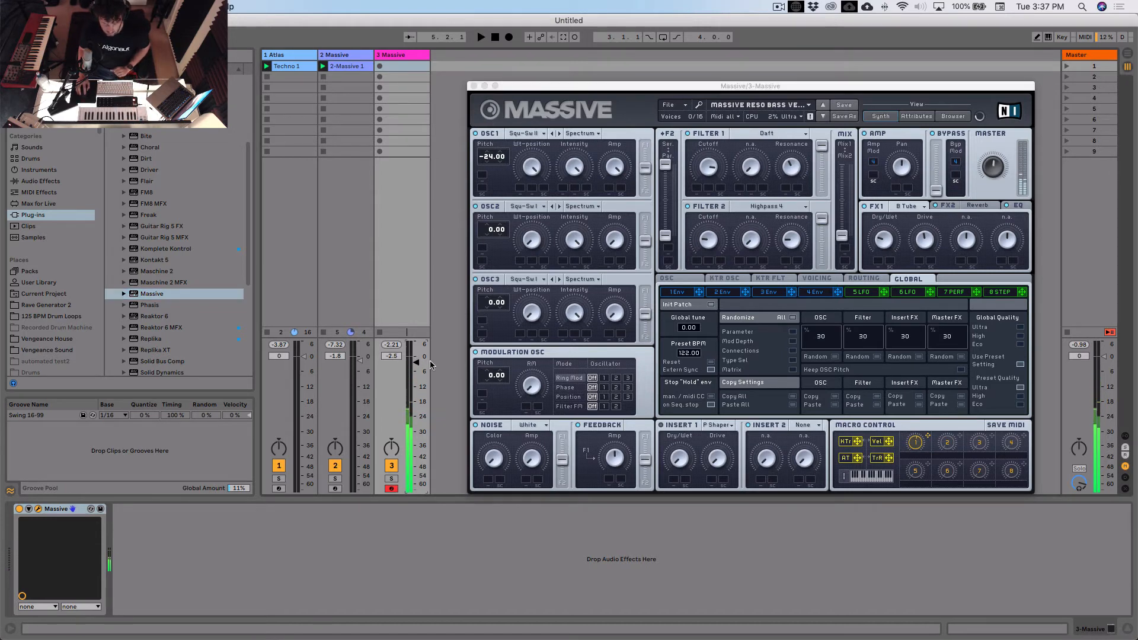
click(402, 56)
key(space)
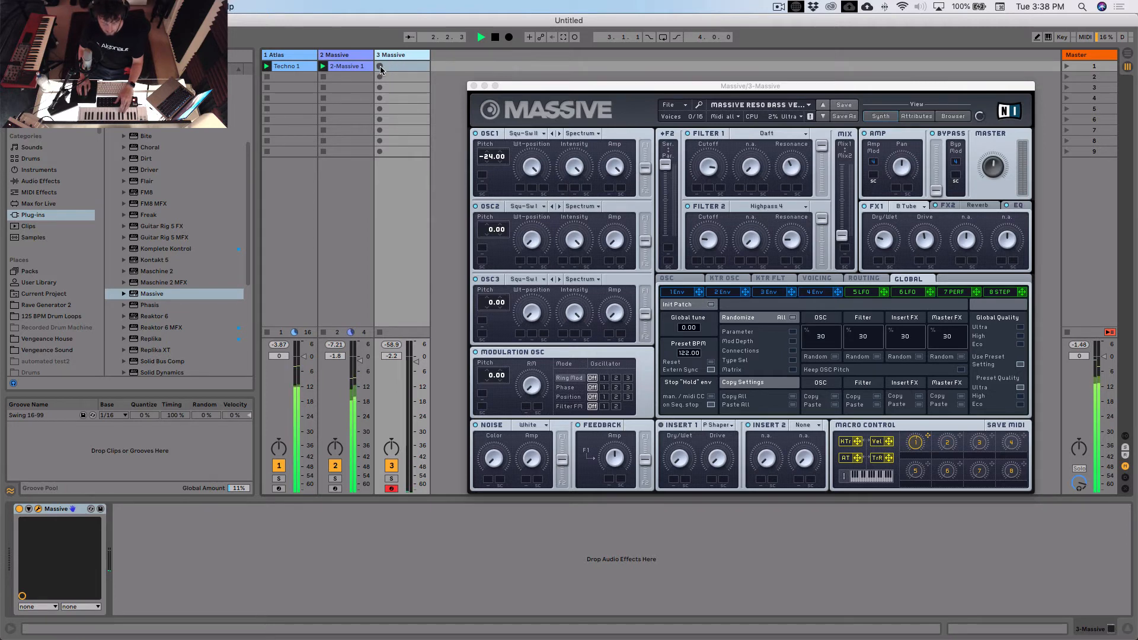
click(380, 66)
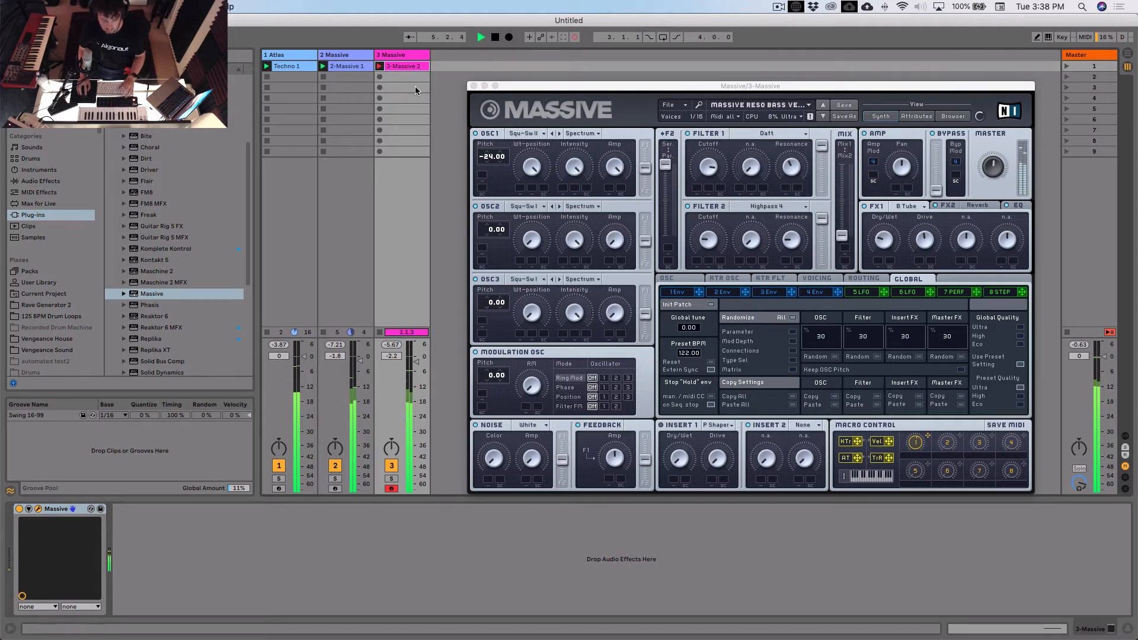
click(380, 66)
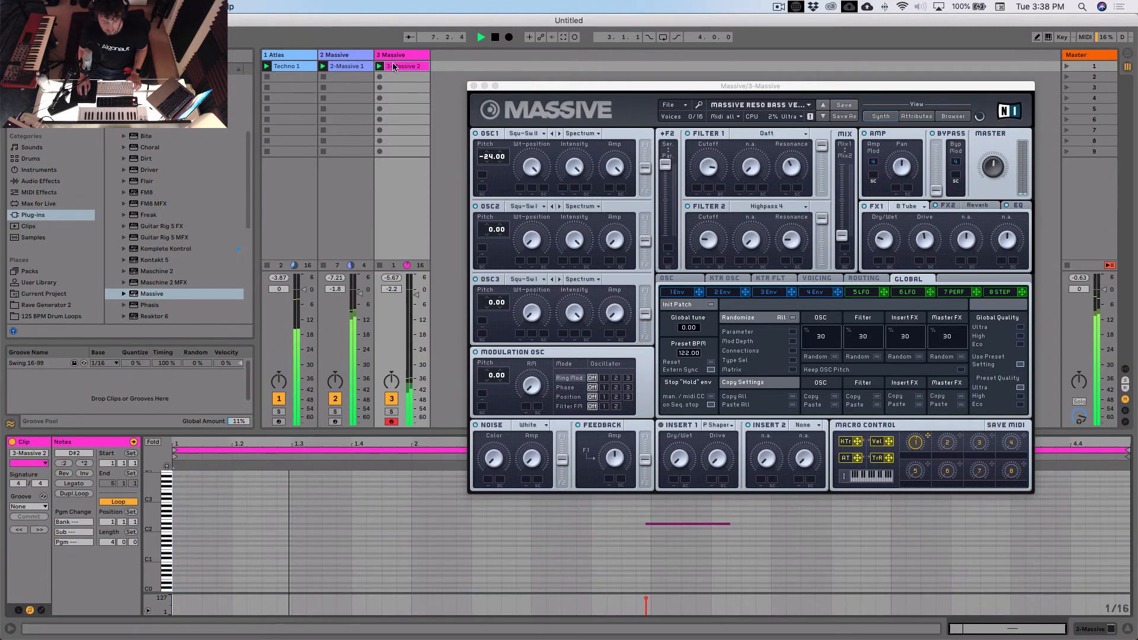
- Quantize the recorded bass note so it starts on bar 3, and close the Massive window
click(477, 534)
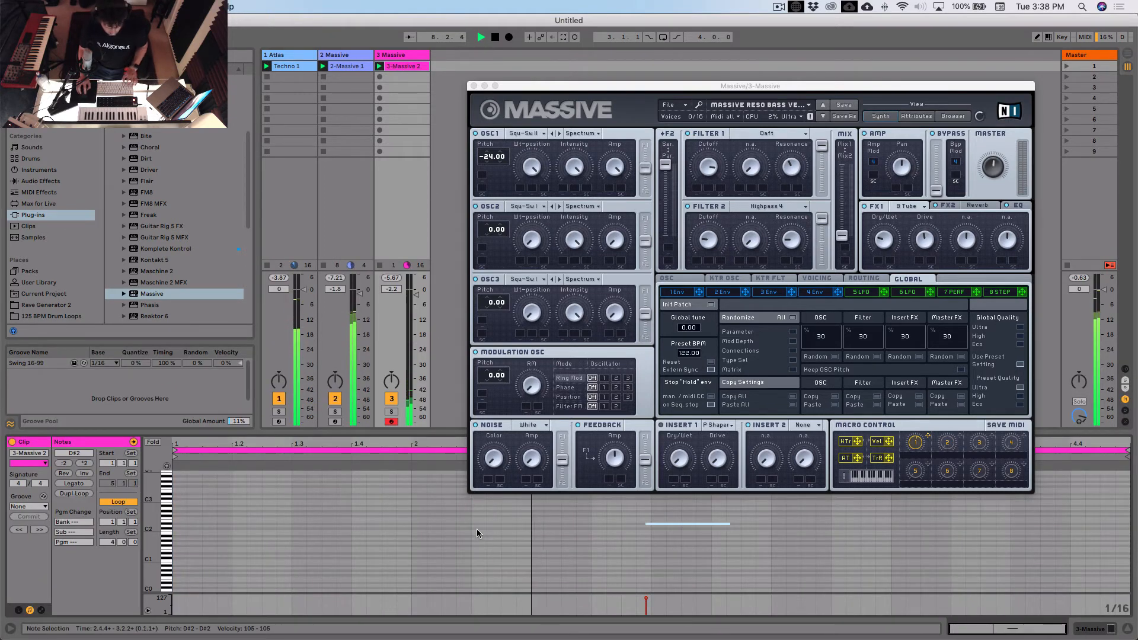
click(473, 86)
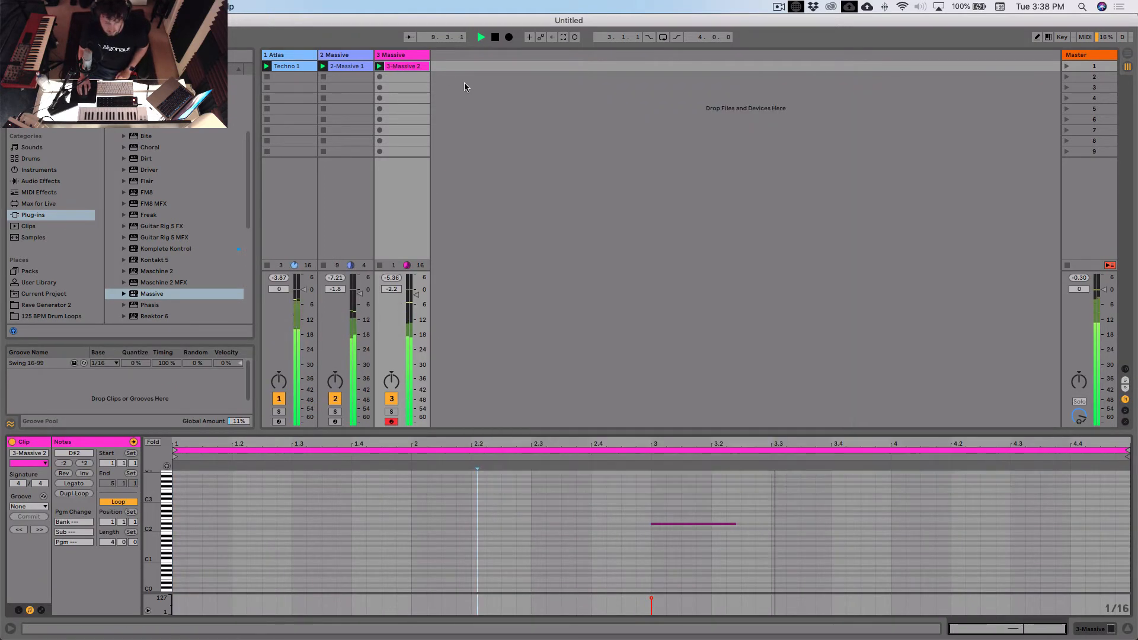
- MIDI-map the Master track's MasterFX macros Uplift, Wide Delay, Low Filter and Beat Repeat to channel 2, CC 1 to 4
click(1093, 55)
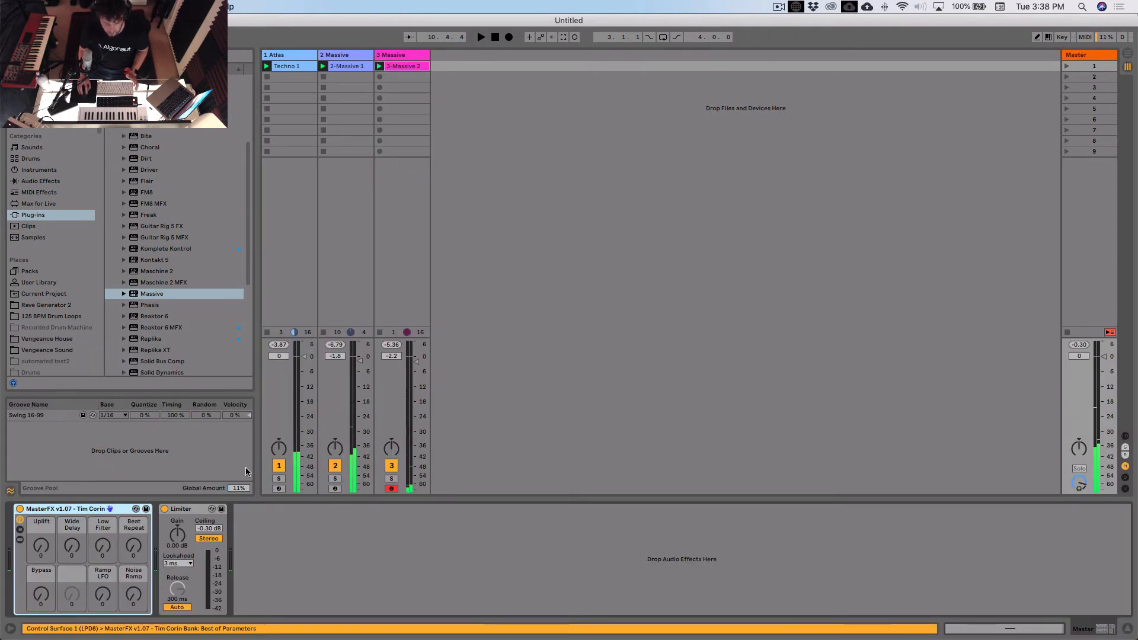
click(1085, 37)
click(53, 548)
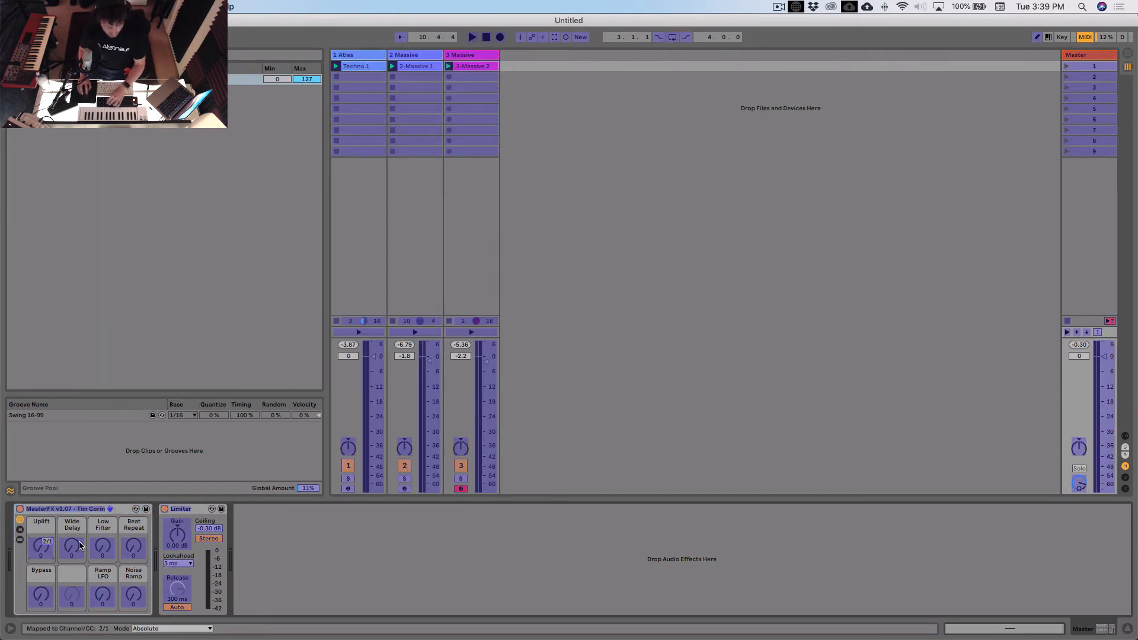
click(72, 547)
click(102, 546)
click(133, 546)
- MIDI-map the Noise Ramp, Ramp LFO and Bypass macros to channel 2, CC 8, 7 and 5, and exit MIDI mapping
click(133, 595)
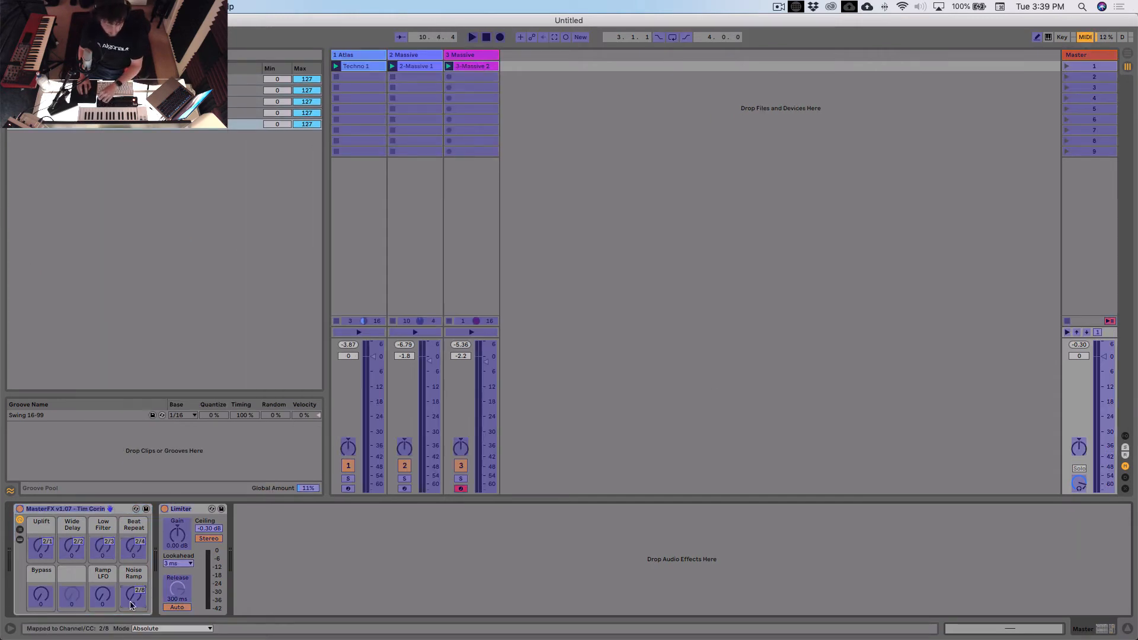
click(103, 594)
click(41, 594)
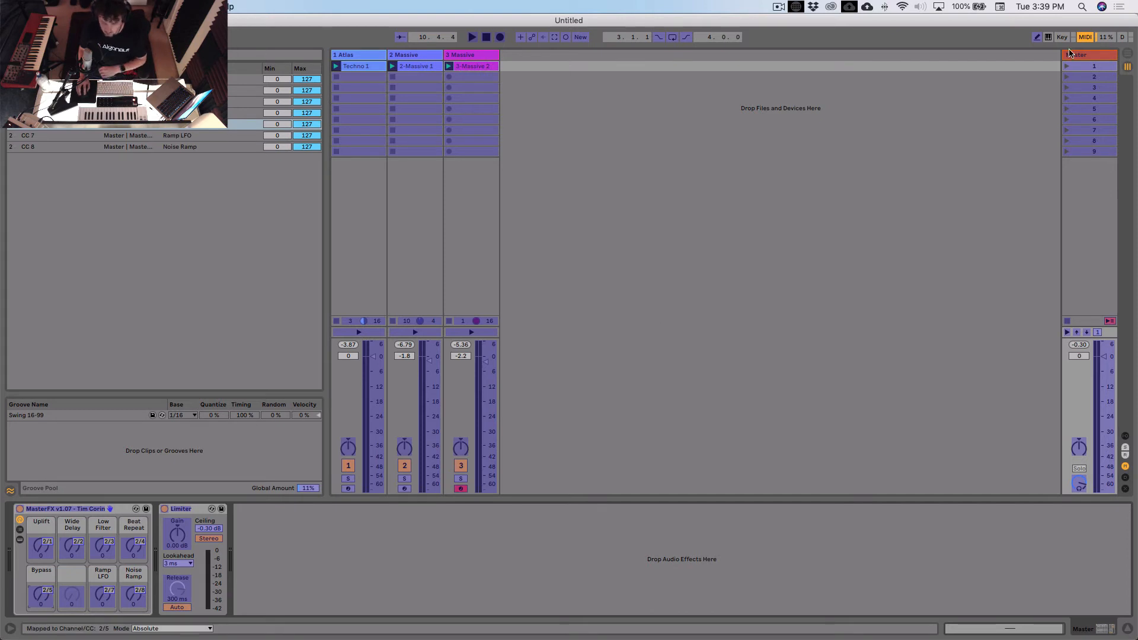
click(1084, 38)
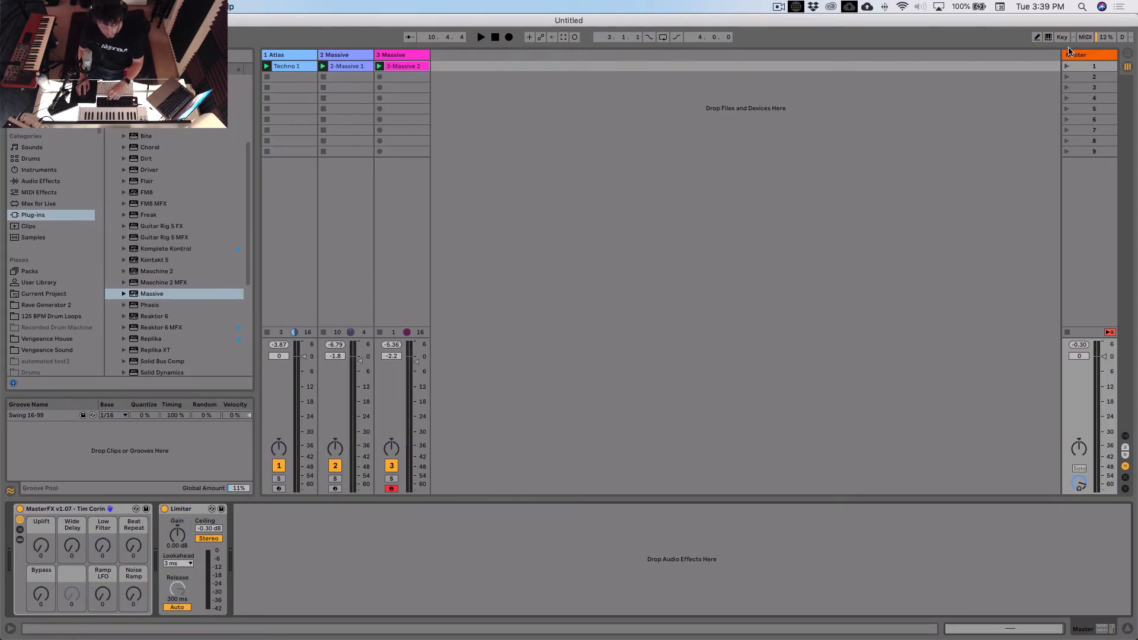
- Display the Master track's effects and play the groove
click(405, 61)
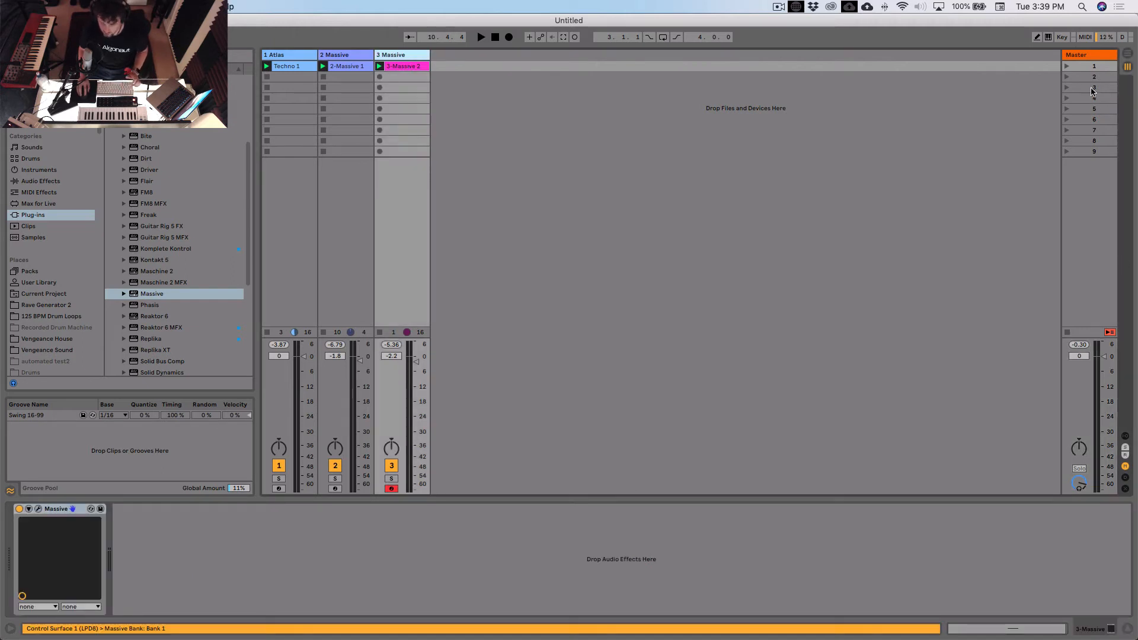
click(1091, 62)
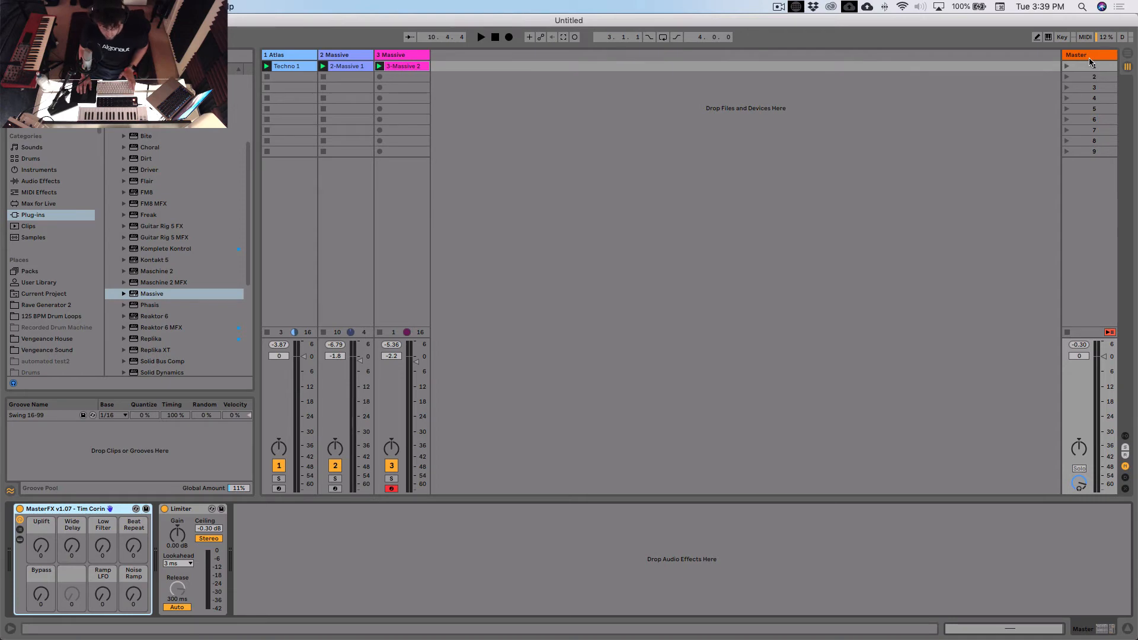
key(space)
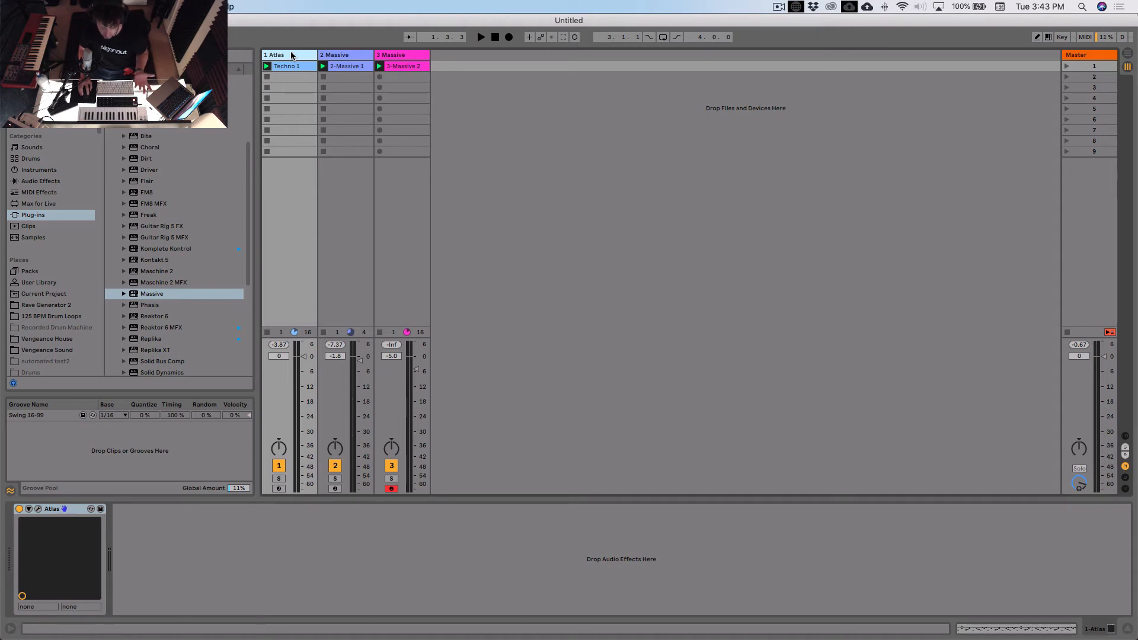
- Insert an audio track after 1 Atlas, with 1-Atlas as its audio input and monitoring set to In
key(super+t)
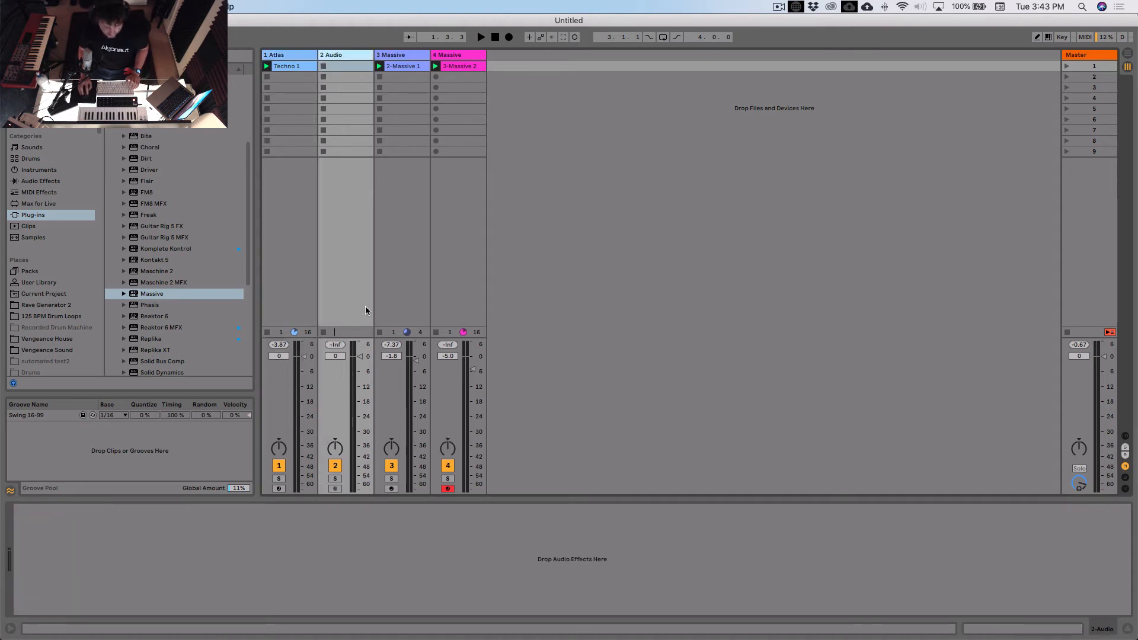
click(1126, 436)
click(345, 282)
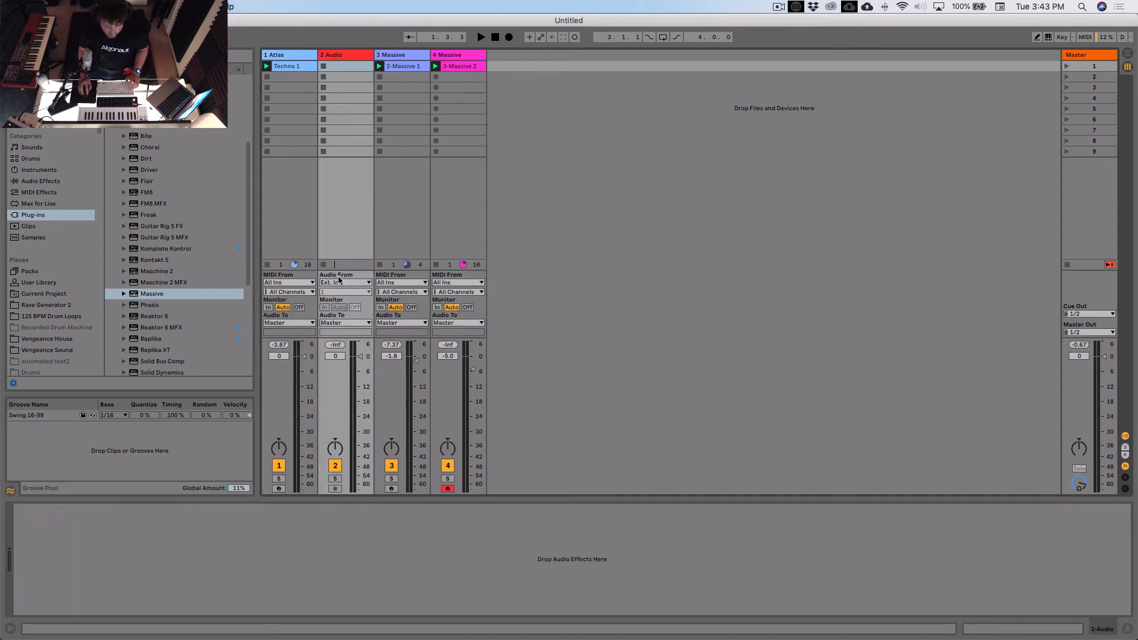
click(337, 351)
click(324, 307)
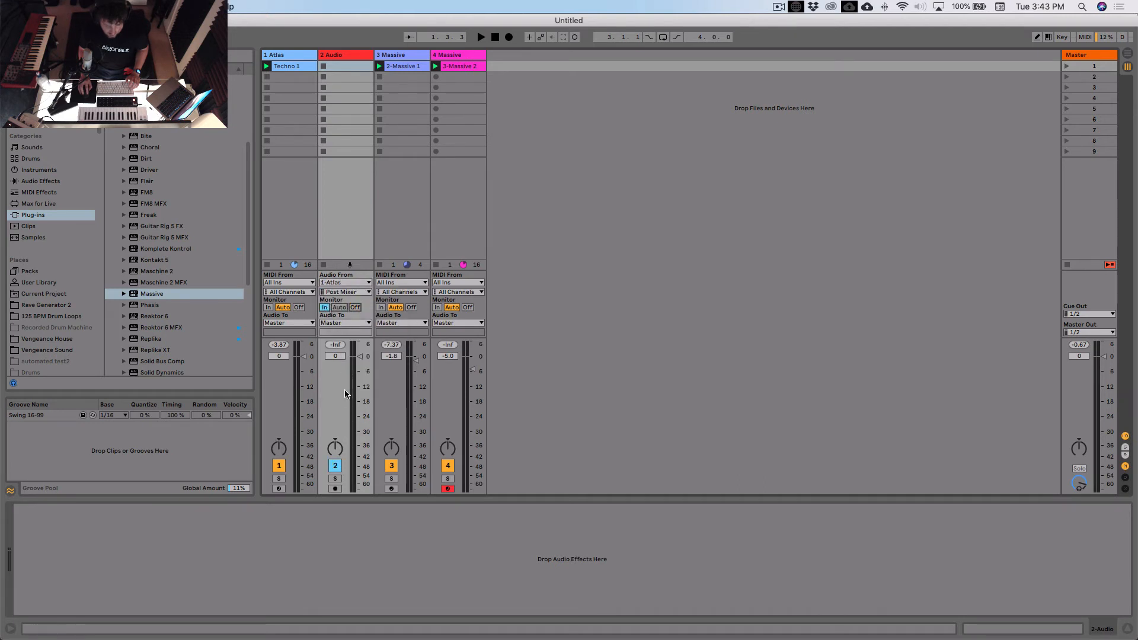
- Deactivate and arm the 2 Audio track, record a four-bar drum clip into its first slot, and open the clip
click(335, 465)
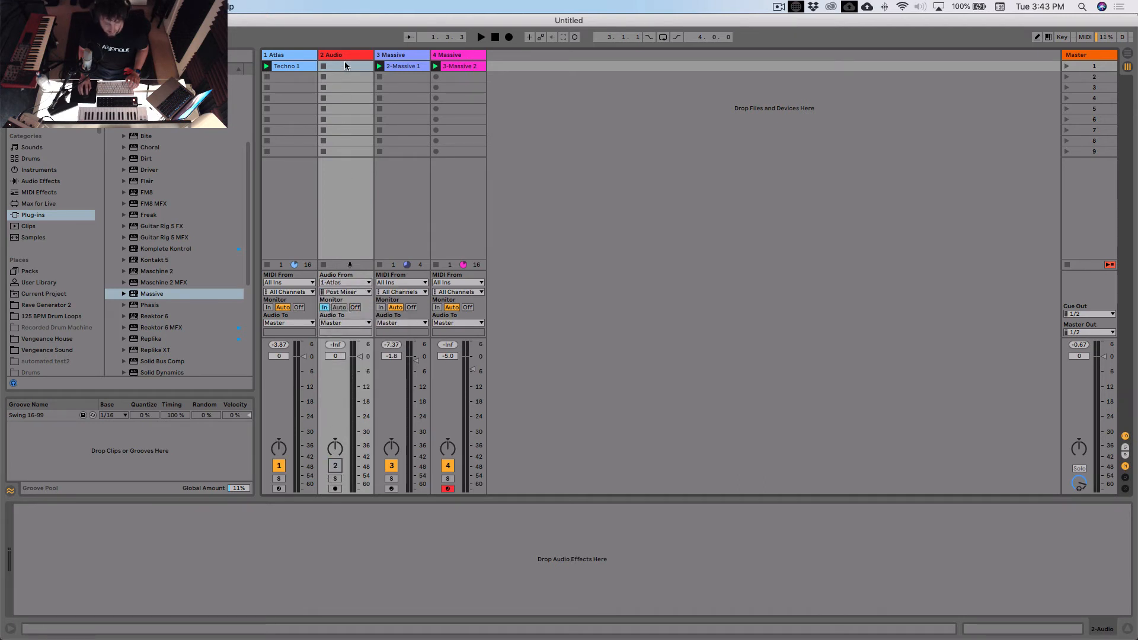
click(335, 489)
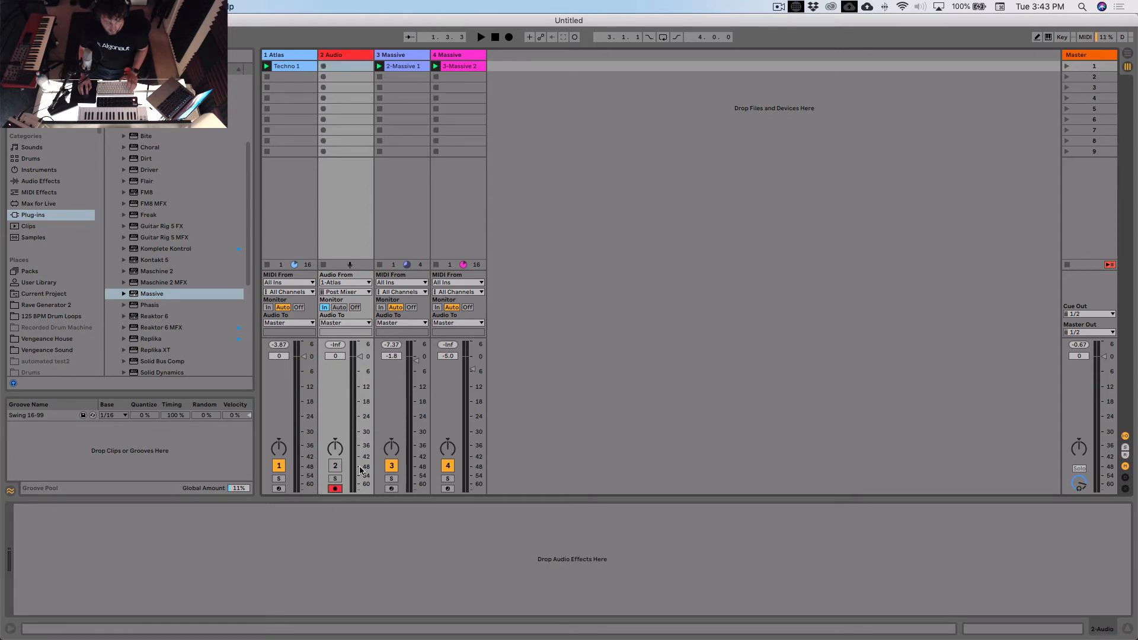
click(324, 66)
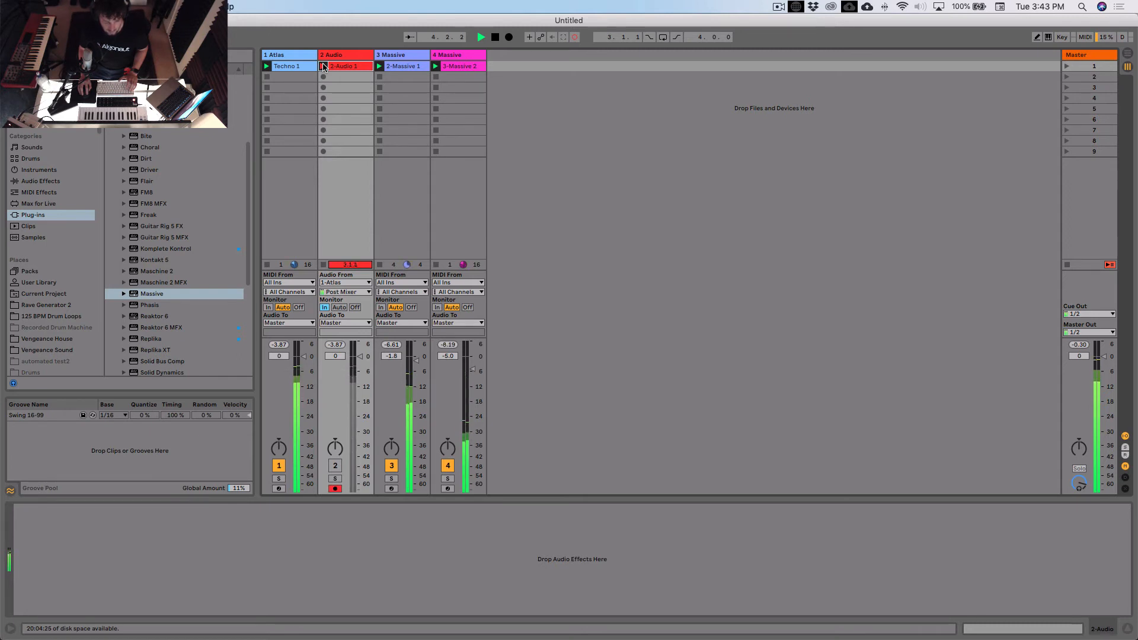
key(space)
double_click(346, 66)
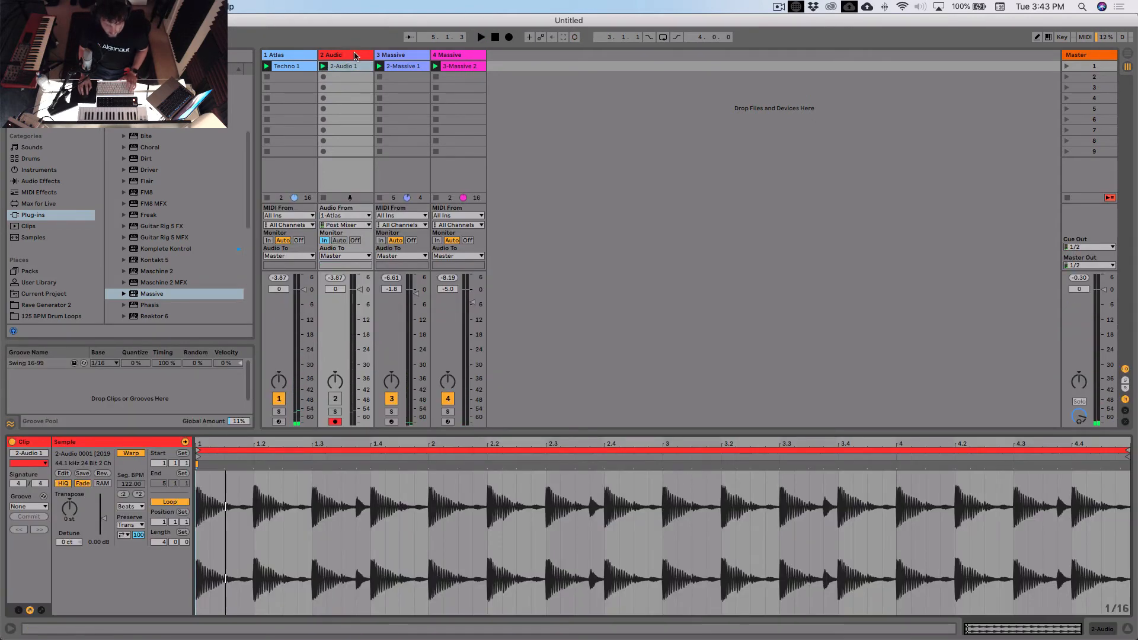
- Open Atlas on the 1 Atlas track, generate a new drum kit during playback, and check its kick and shaker pads
double_click(300, 56)
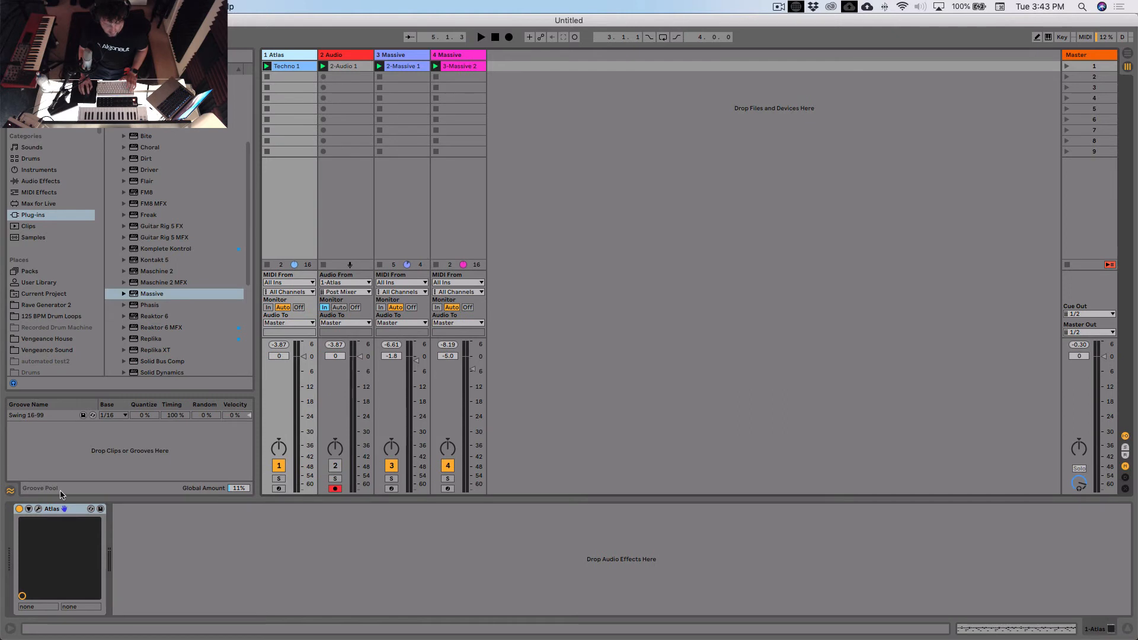
click(38, 509)
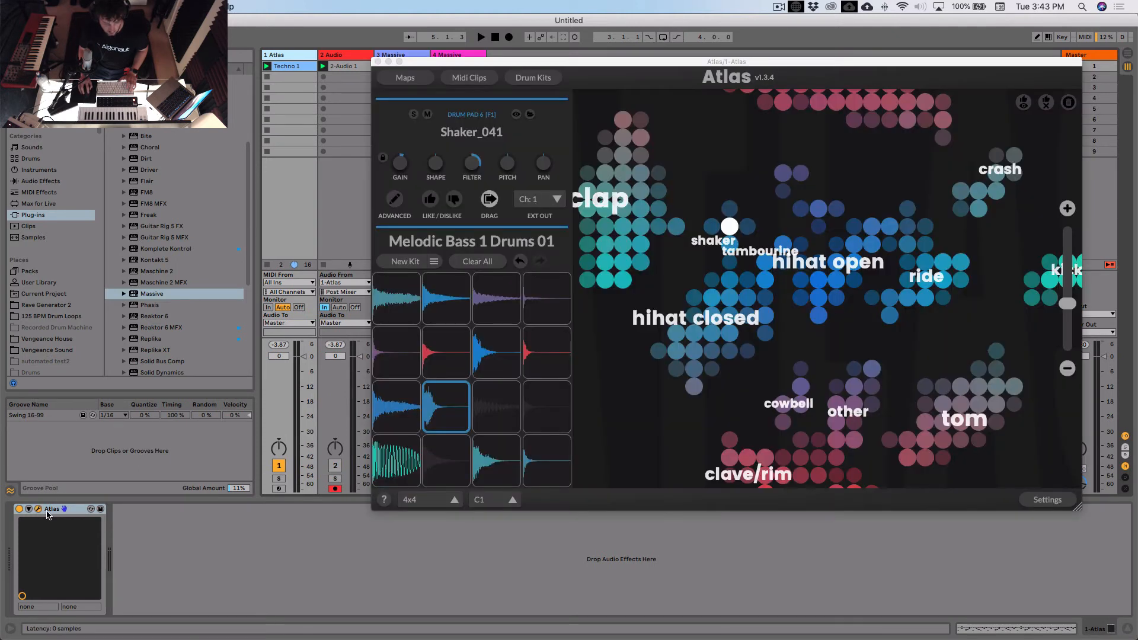
key(space)
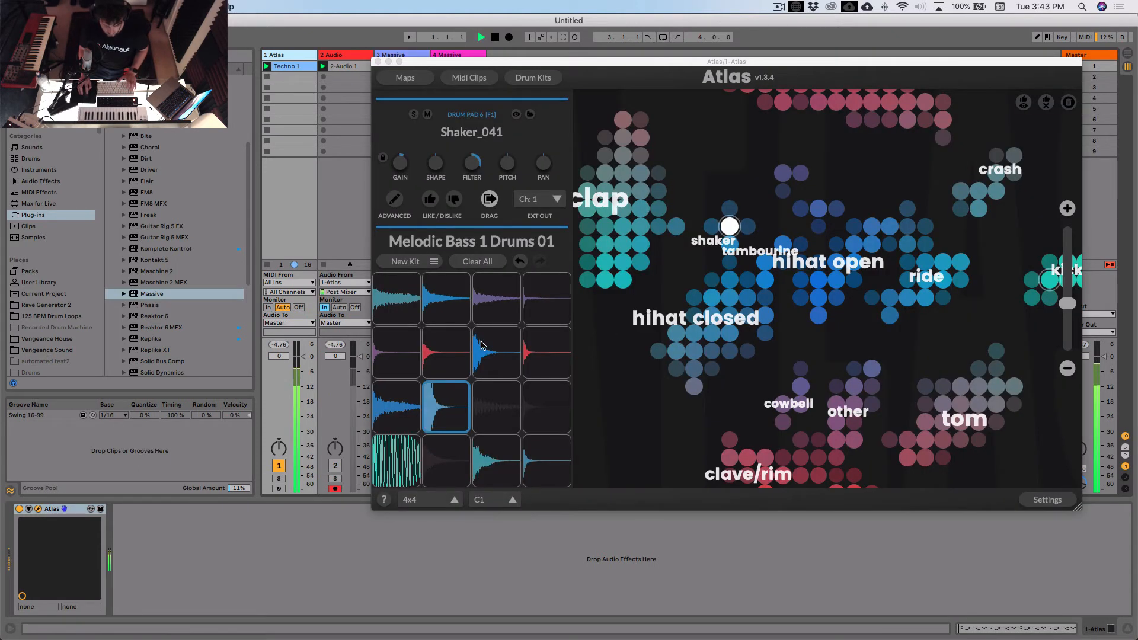
click(406, 261)
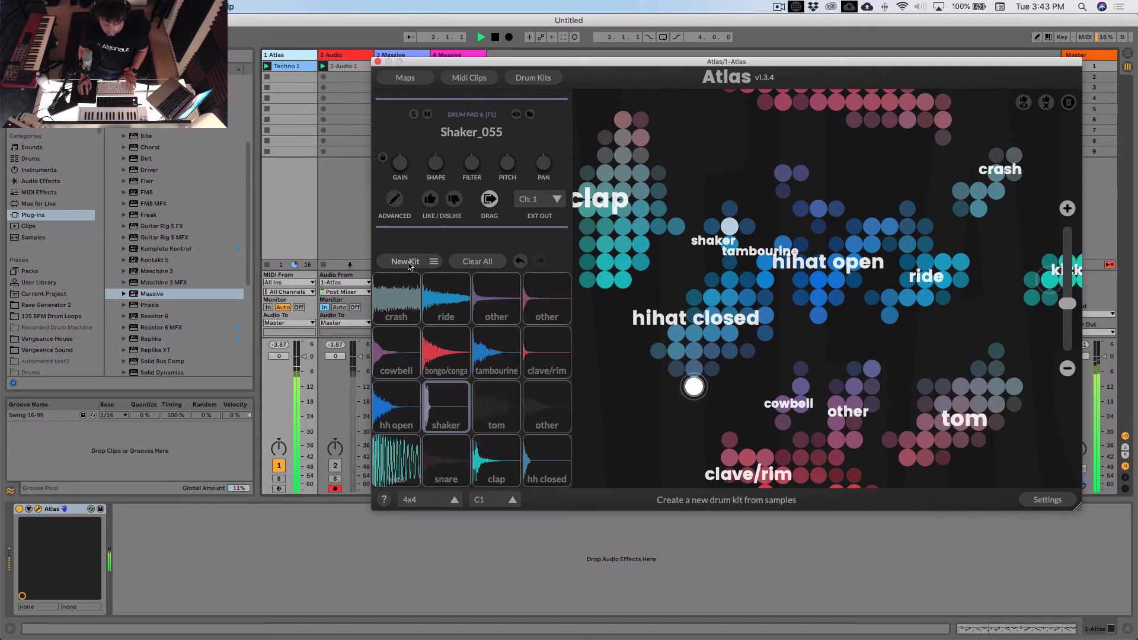
click(396, 459)
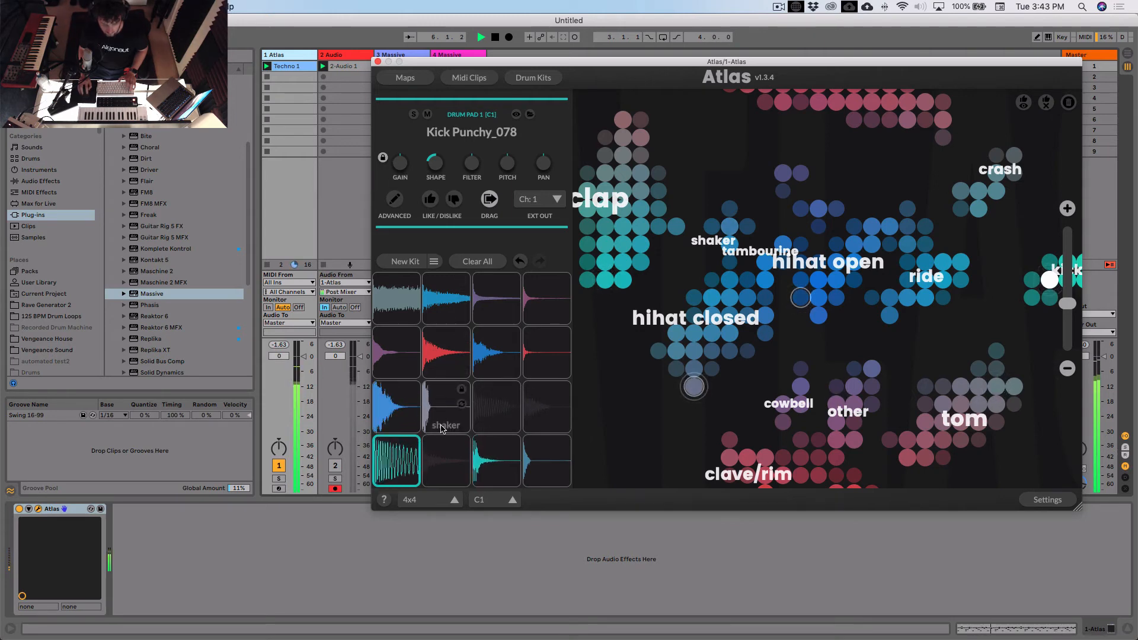
click(432, 404)
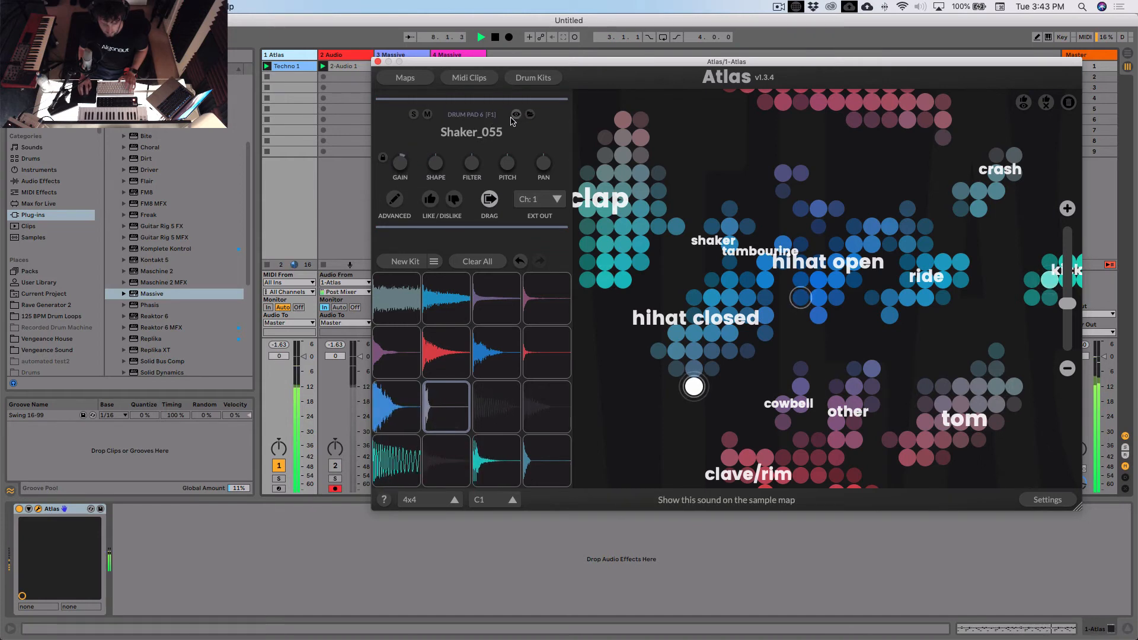
- Save the Atlas drum kit as Melodic Bass 1 Drums 02.adk and return to the sample map
click(533, 81)
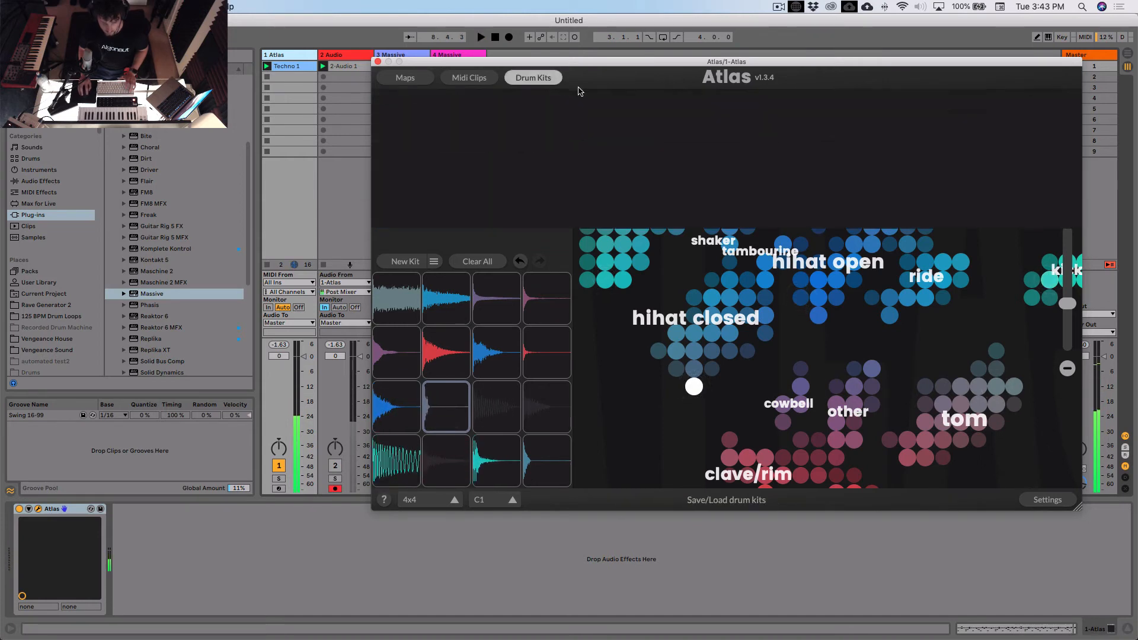
click(432, 105)
click(876, 150)
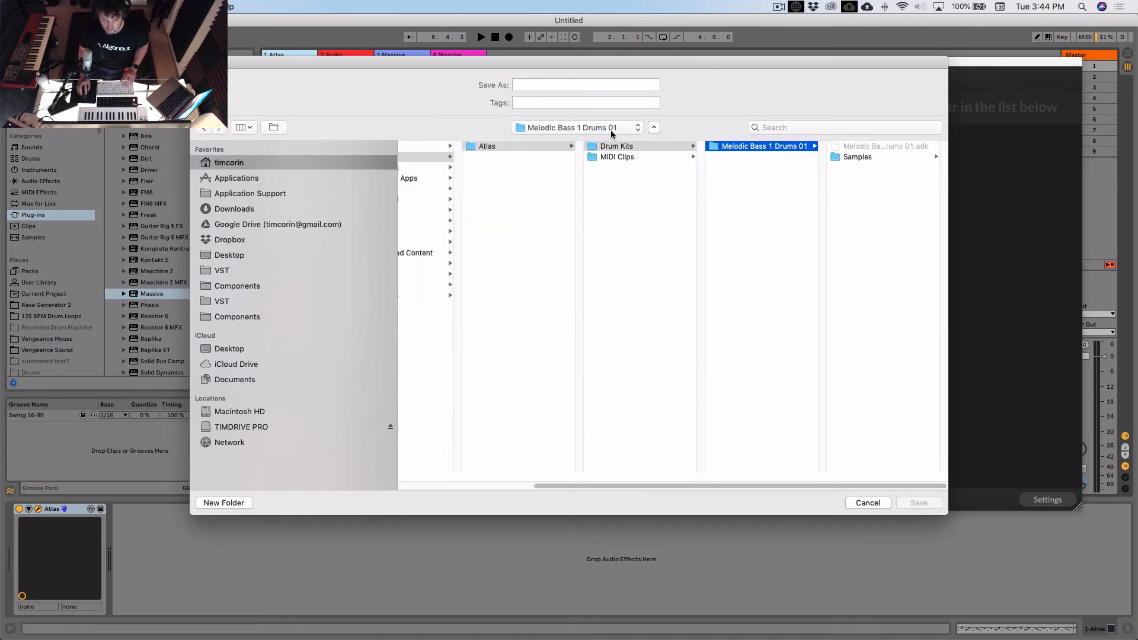
click(870, 149)
click(604, 86)
key(BackSpace)
text(2)
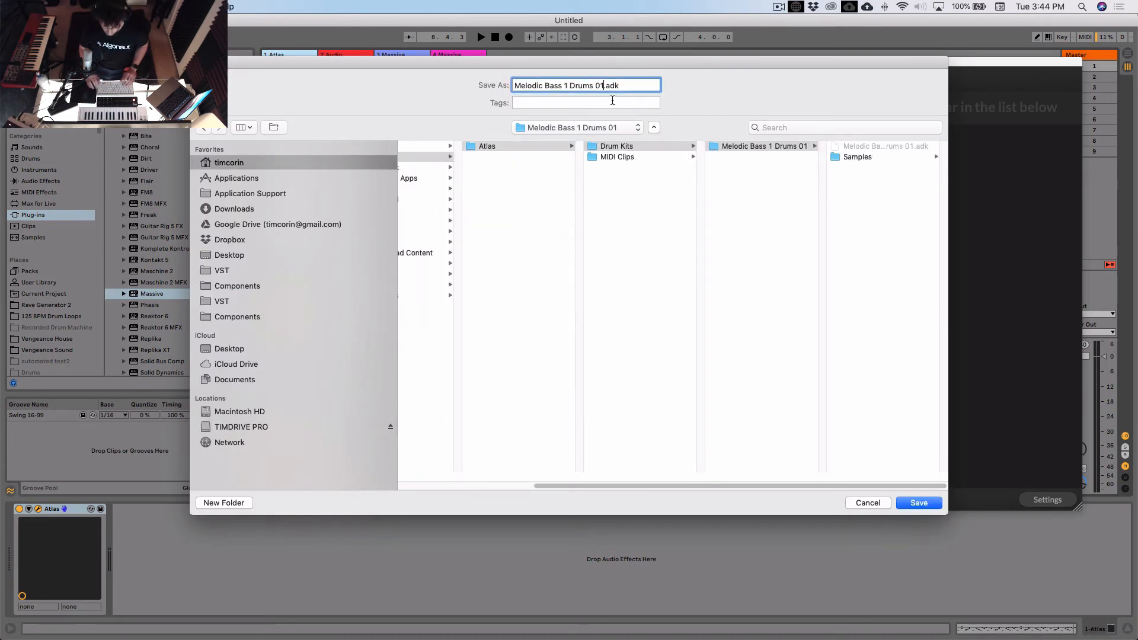
click(920, 503)
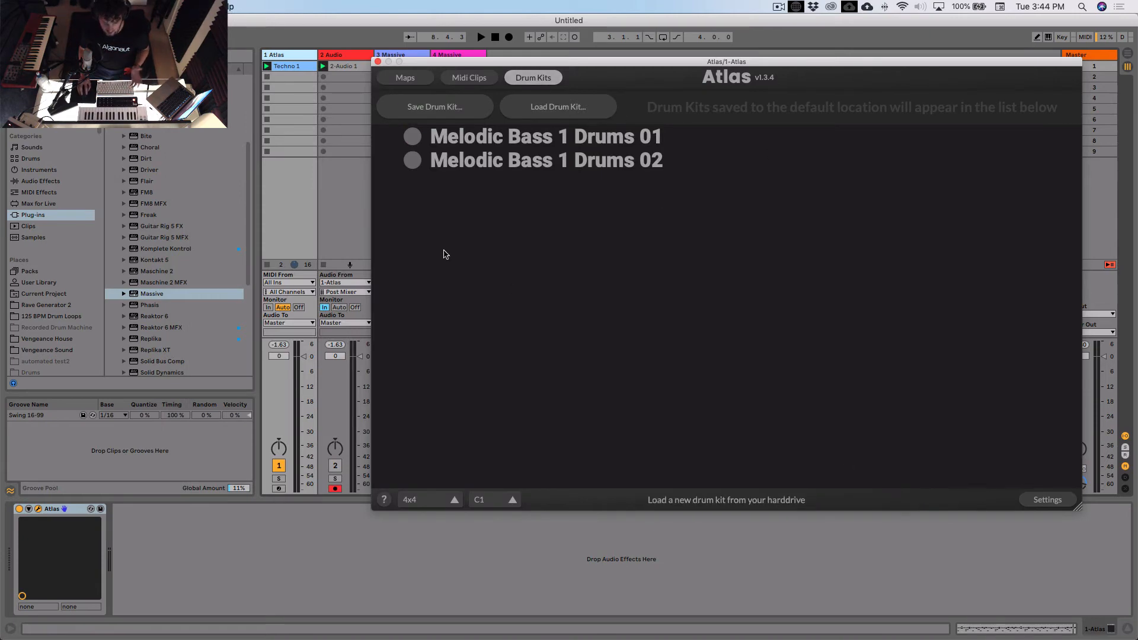
click(546, 83)
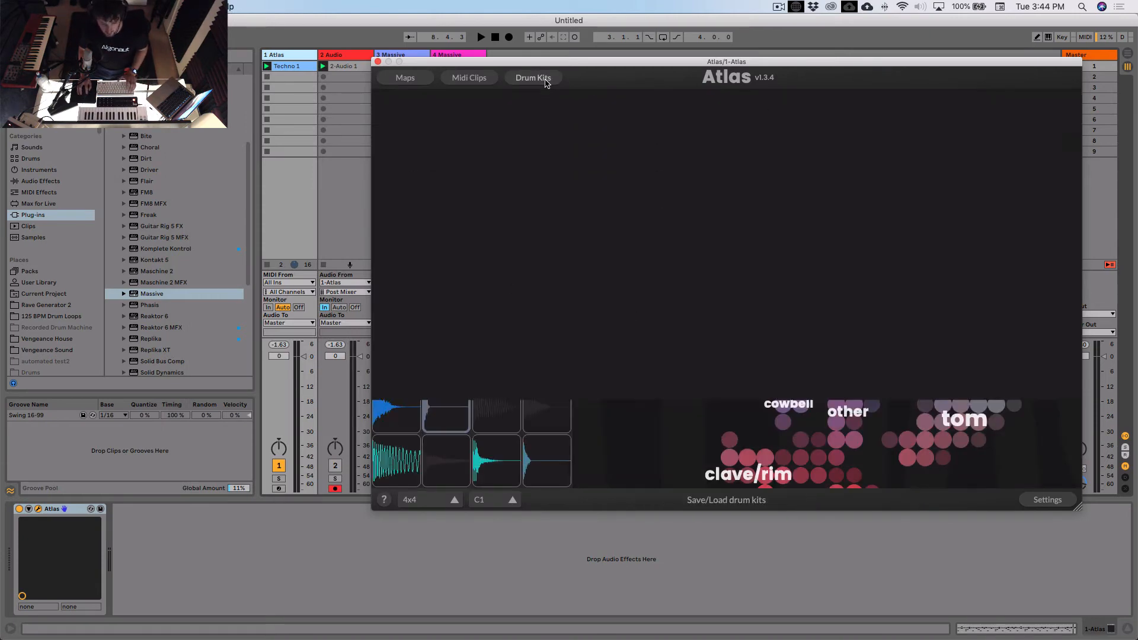
- Audition the new kit, close Atlas, and record a four-bar drum clip into the second slot of 2 Audio
key(space)
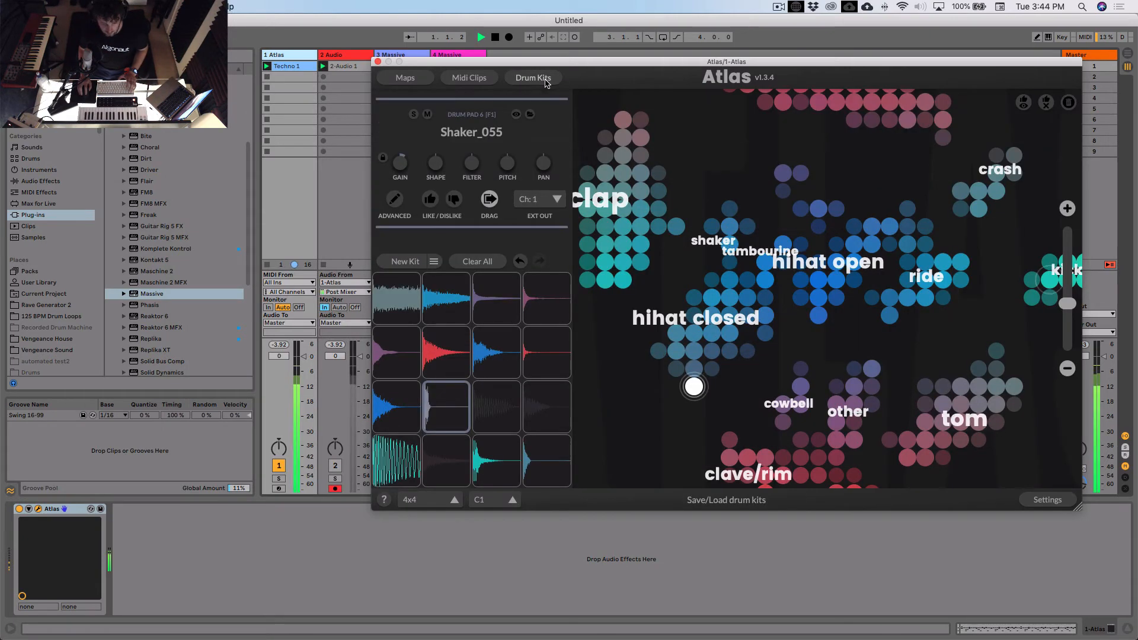
click(378, 62)
key(space)
click(323, 77)
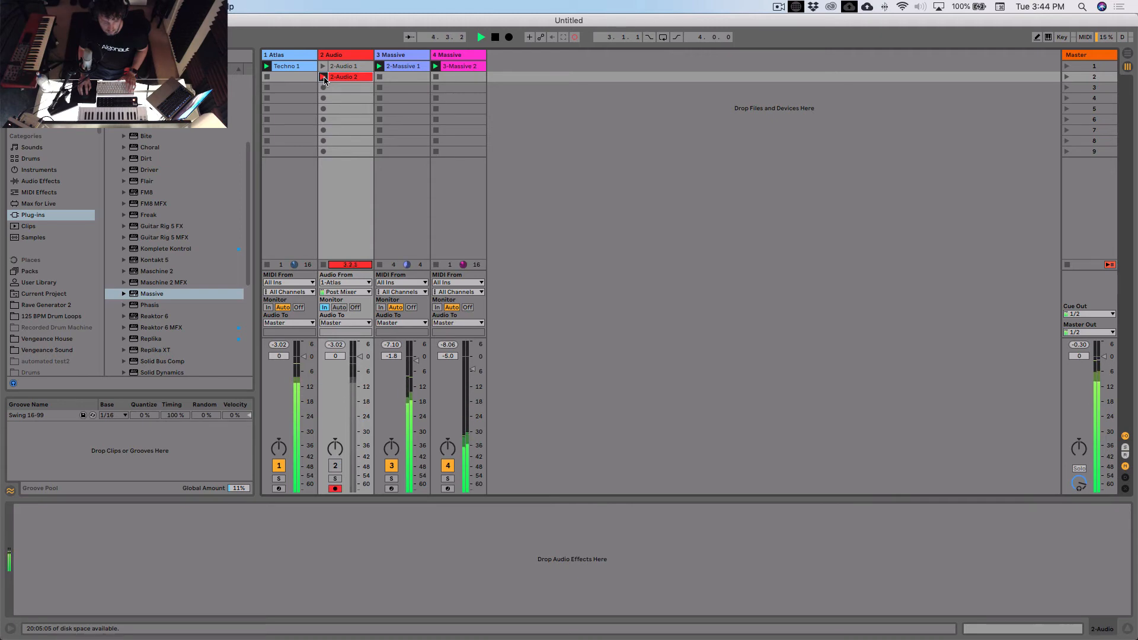
click(323, 77)
click(342, 77)
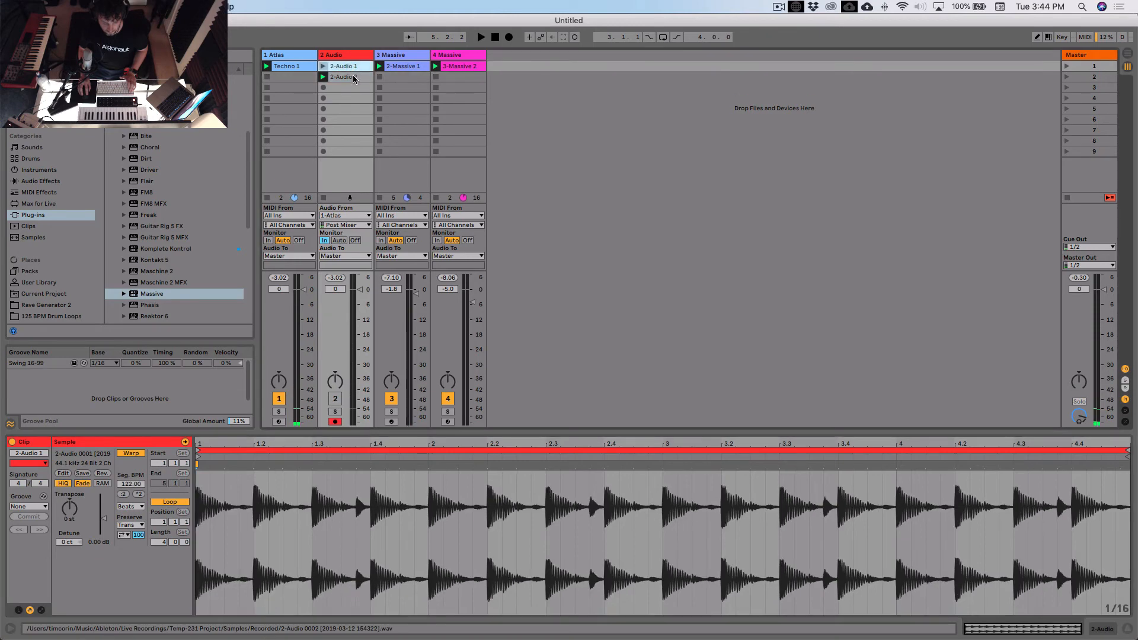
- Insert an audio track after 3 Massive, with 3-Massive as its audio input and monitoring set to In
click(396, 55)
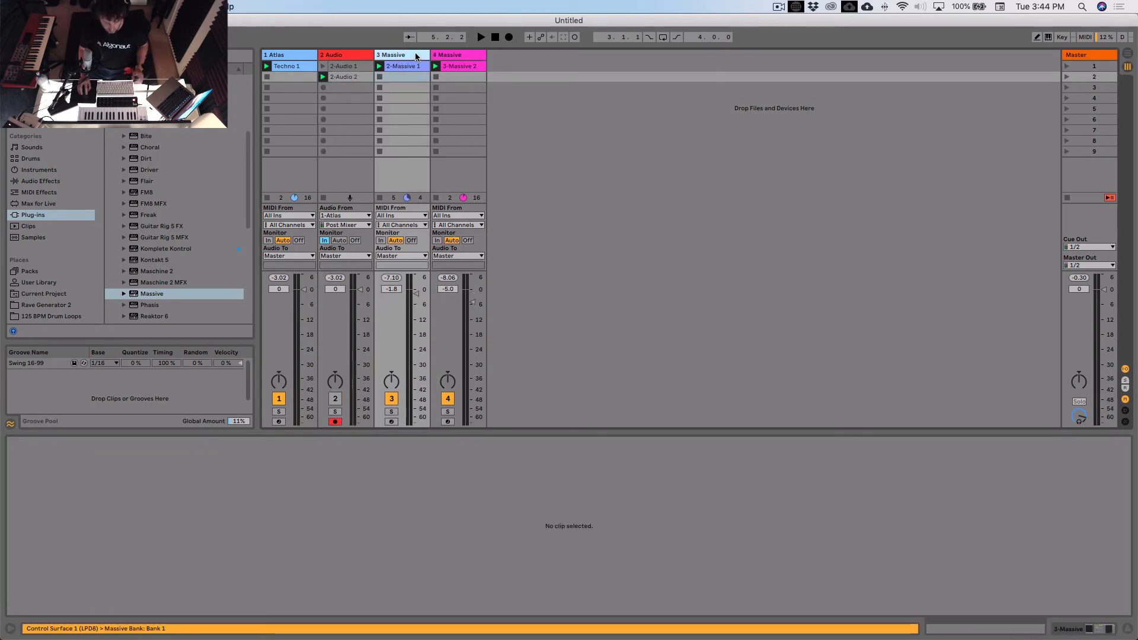
key(super+t)
click(446, 57)
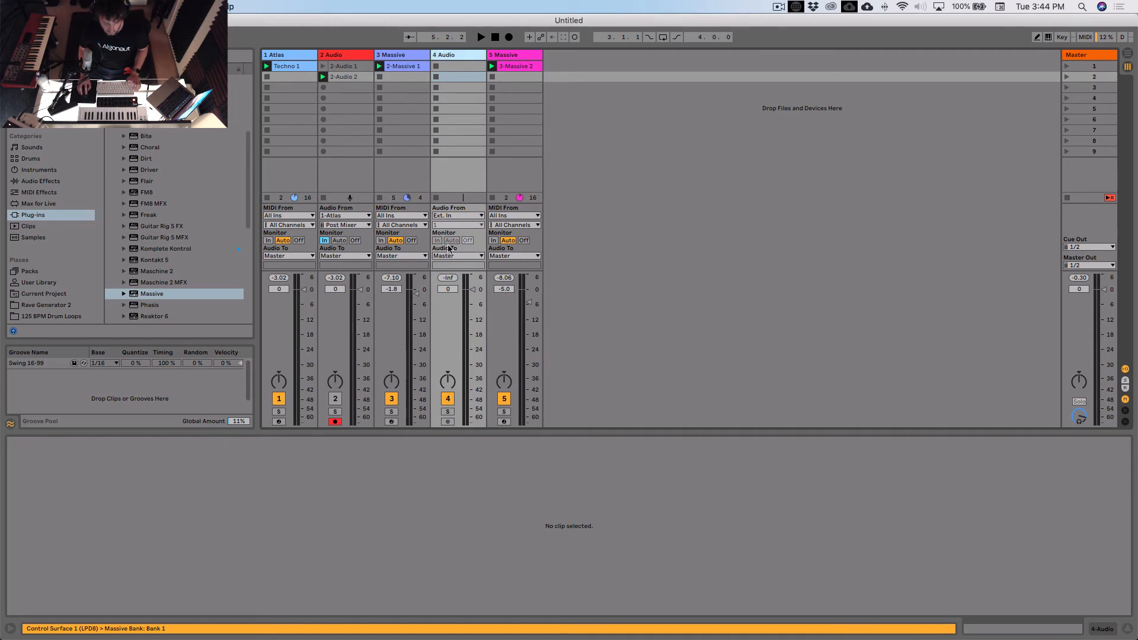
click(458, 215)
click(456, 306)
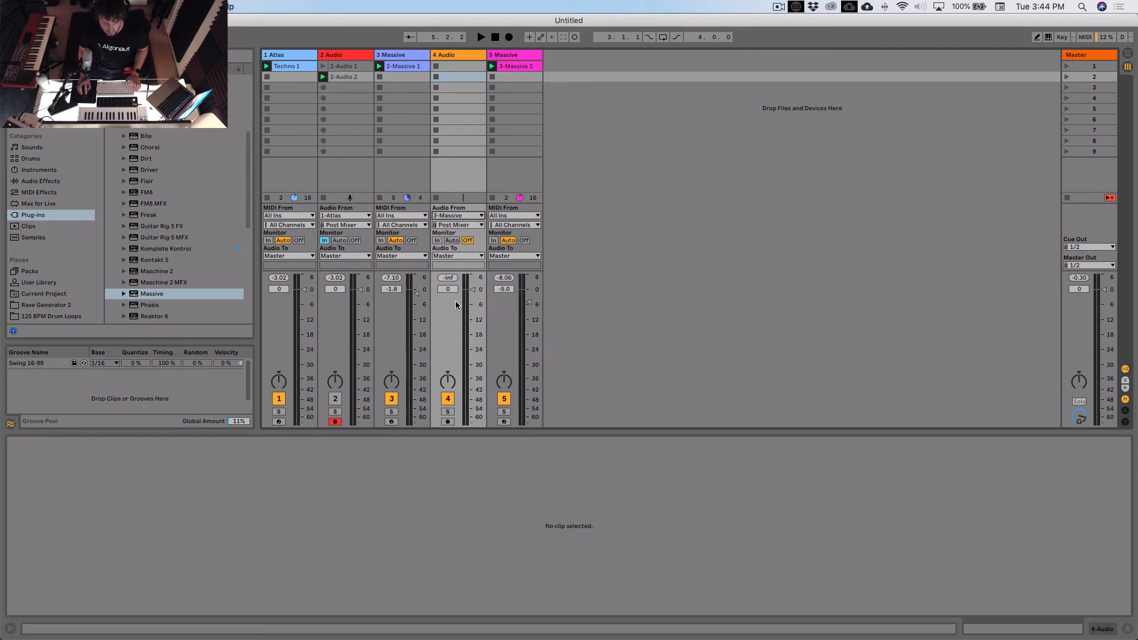
click(439, 240)
click(479, 189)
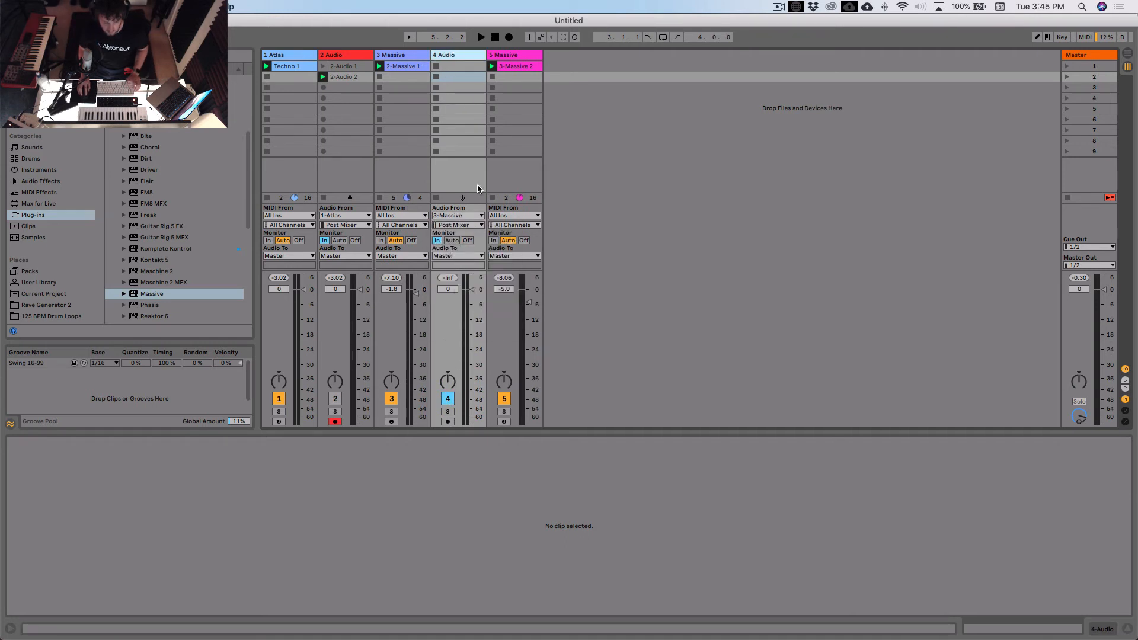
- Mute the 4 Audio track and arm it for recording
click(449, 421)
click(437, 65)
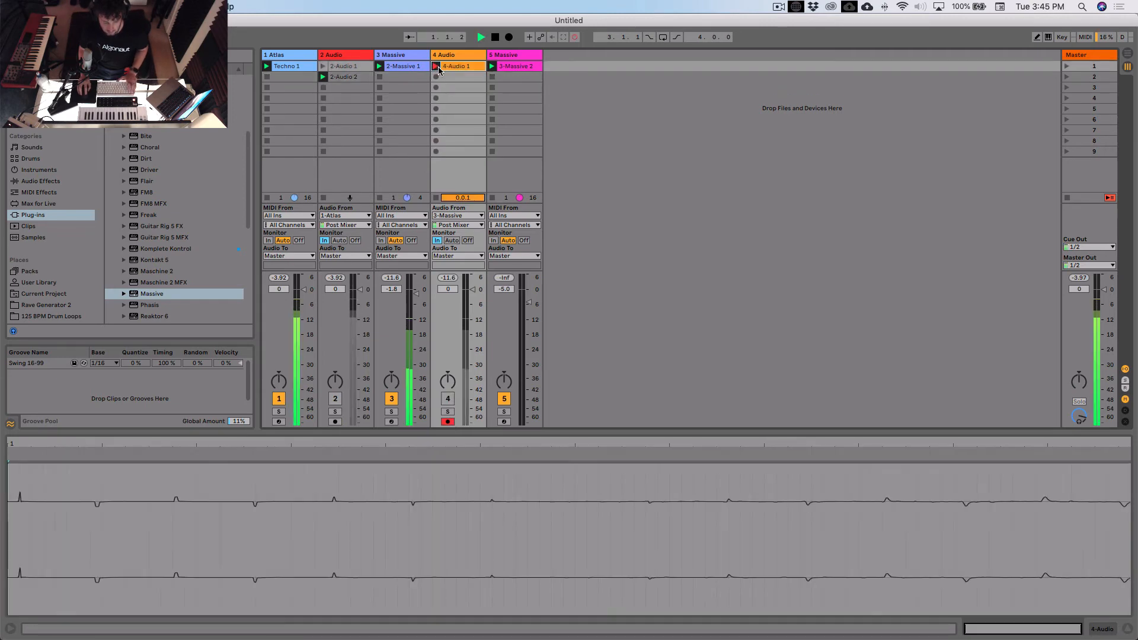
key(space)
key(super+z)
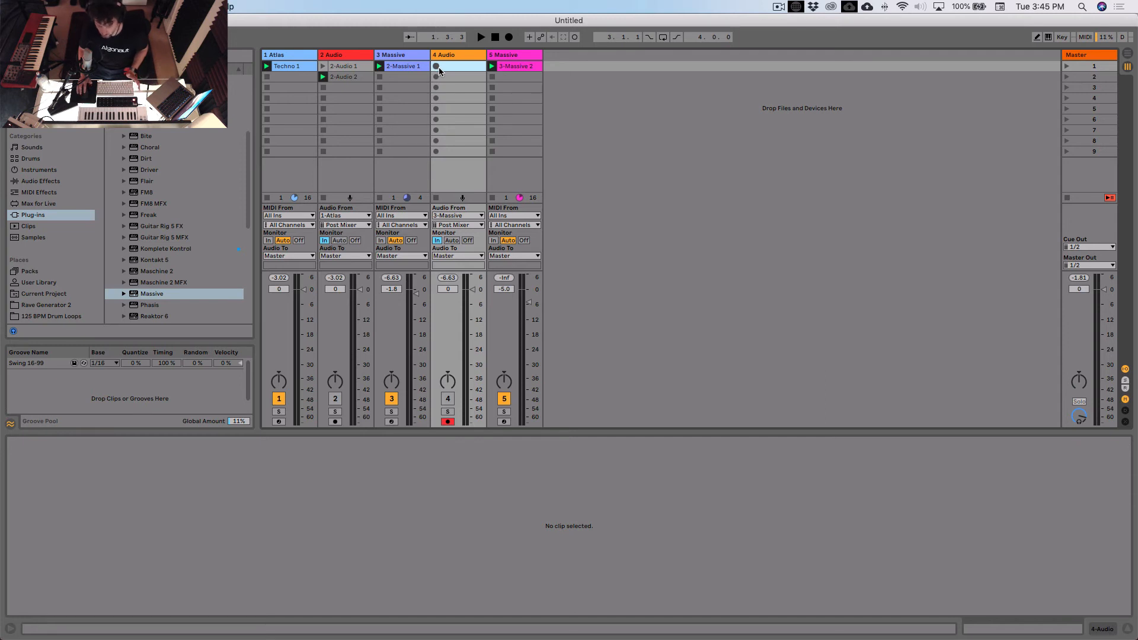
- Record a four-bar clip of the 3 Massive part into 4 Audio's first slot, then set 4 Audio's monitoring to Auto for soloed playback
key(space)
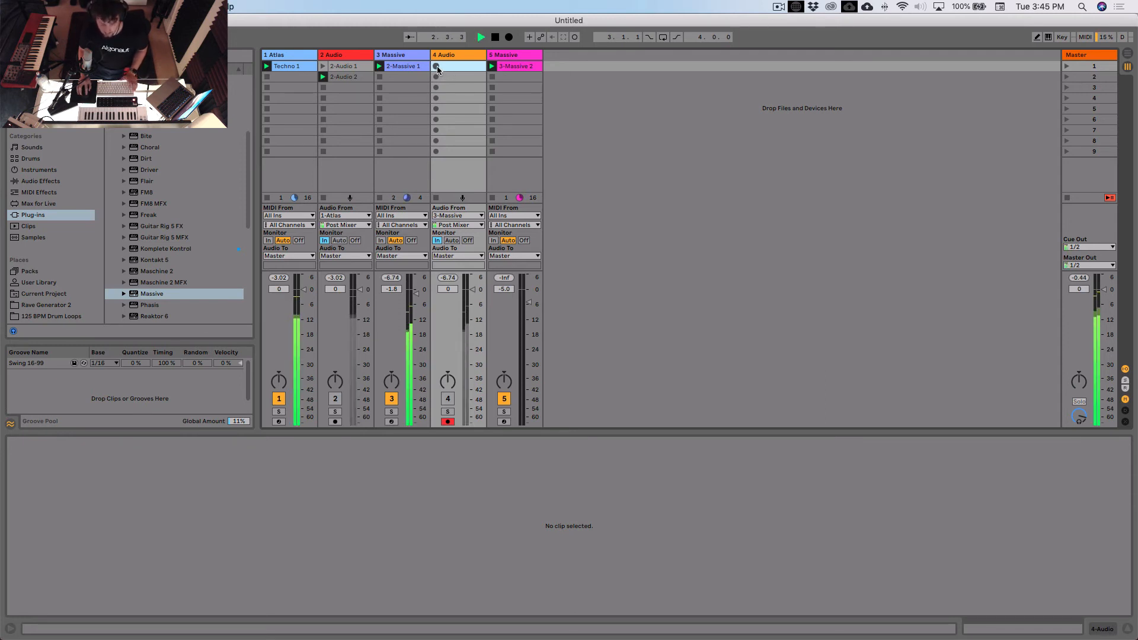
click(437, 66)
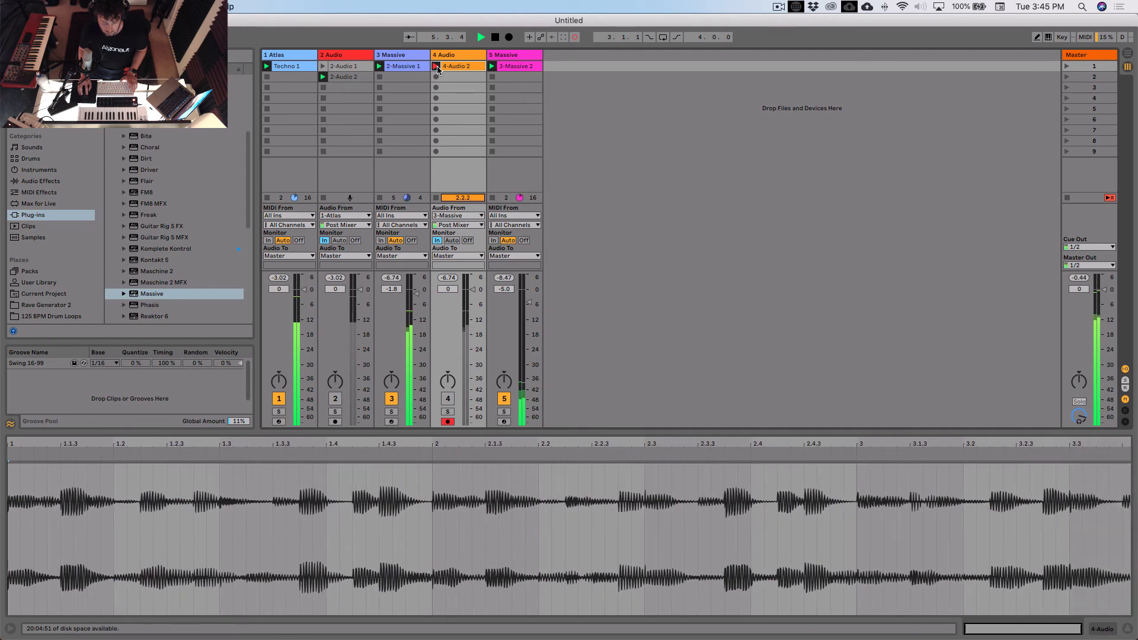
click(437, 67)
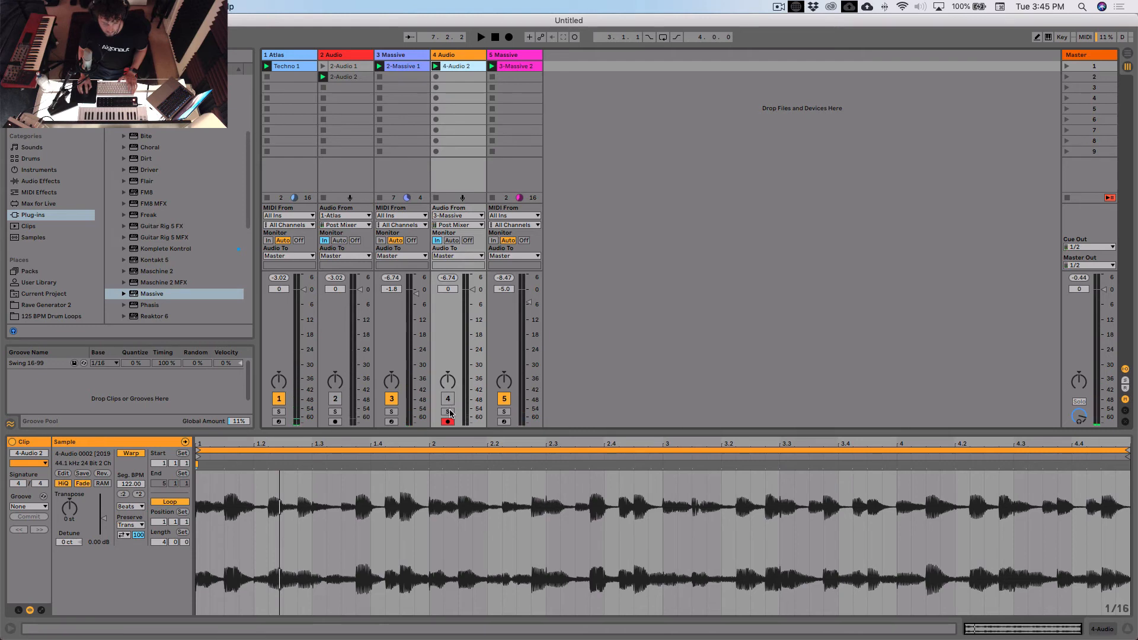
click(452, 241)
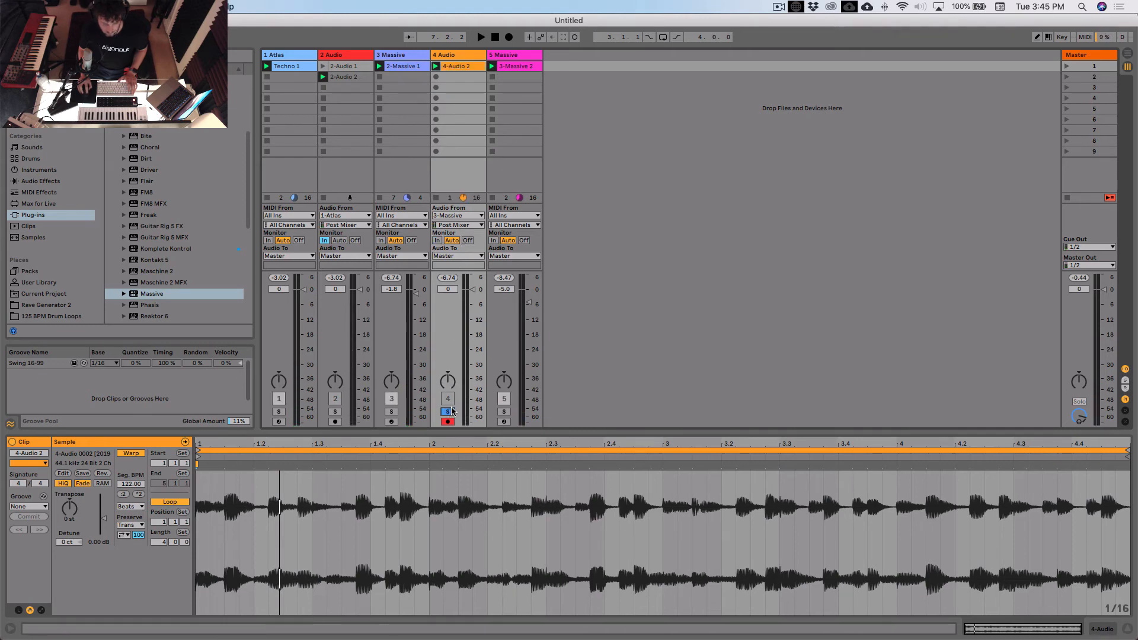
key(space)
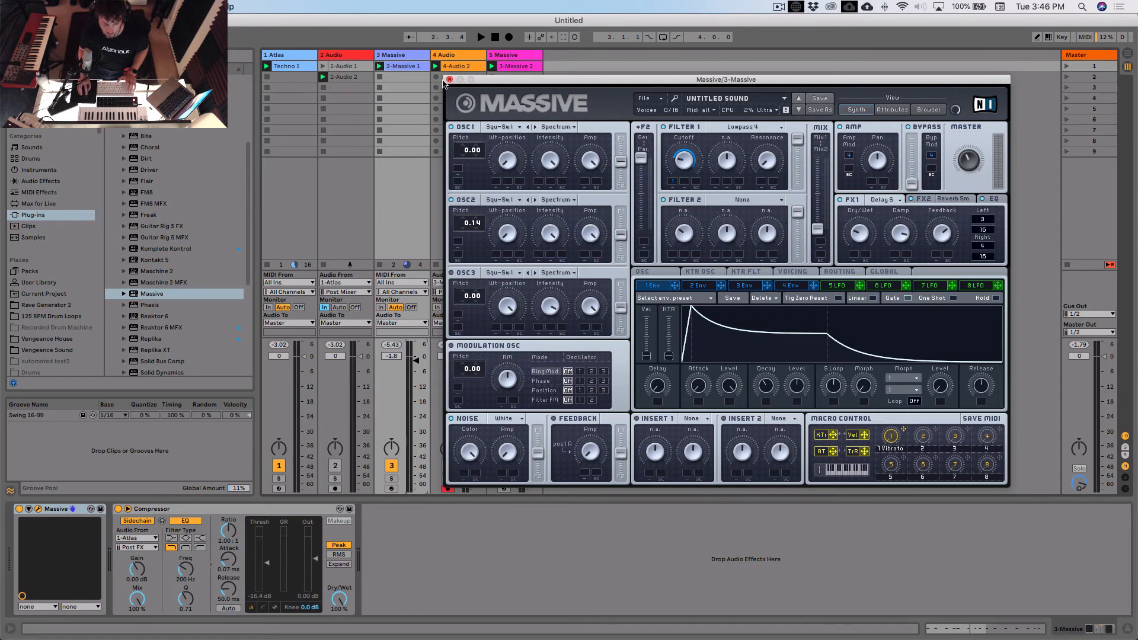
- Arm 3 Massive with its empty second slot selected and start playback to audition its Massive patch
click(392, 489)
click(419, 78)
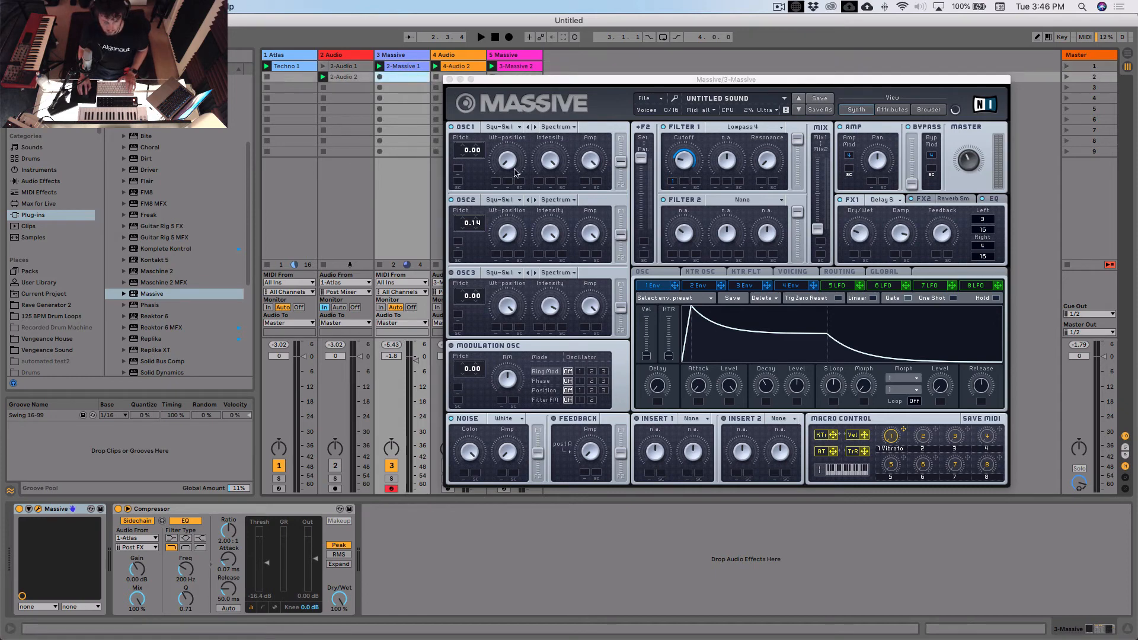
click(513, 128)
click(507, 129)
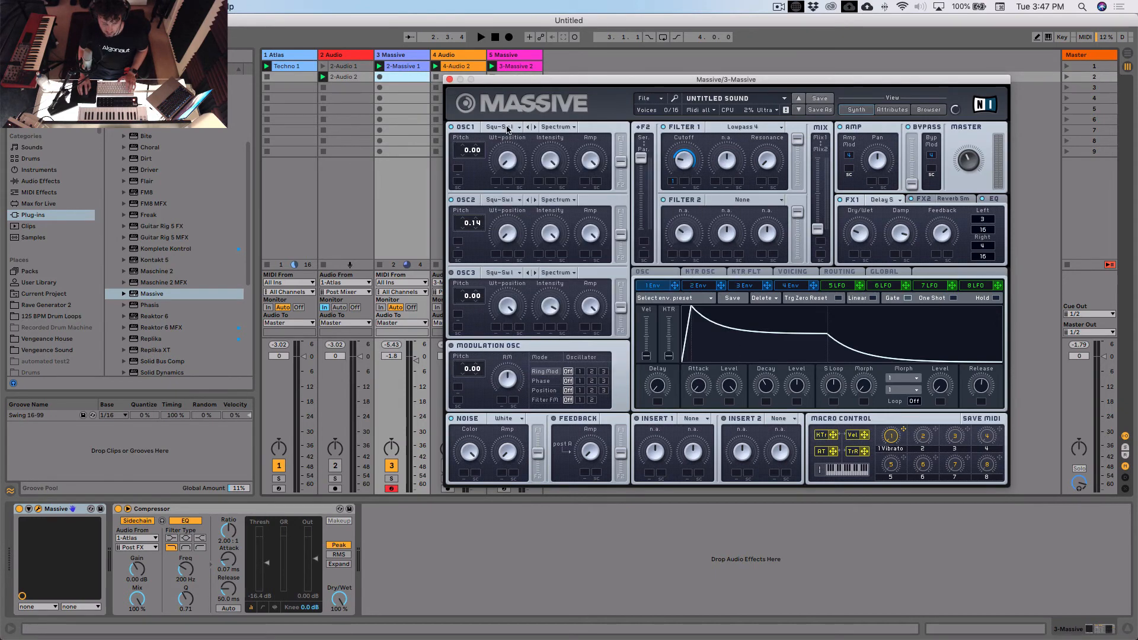
key(space)
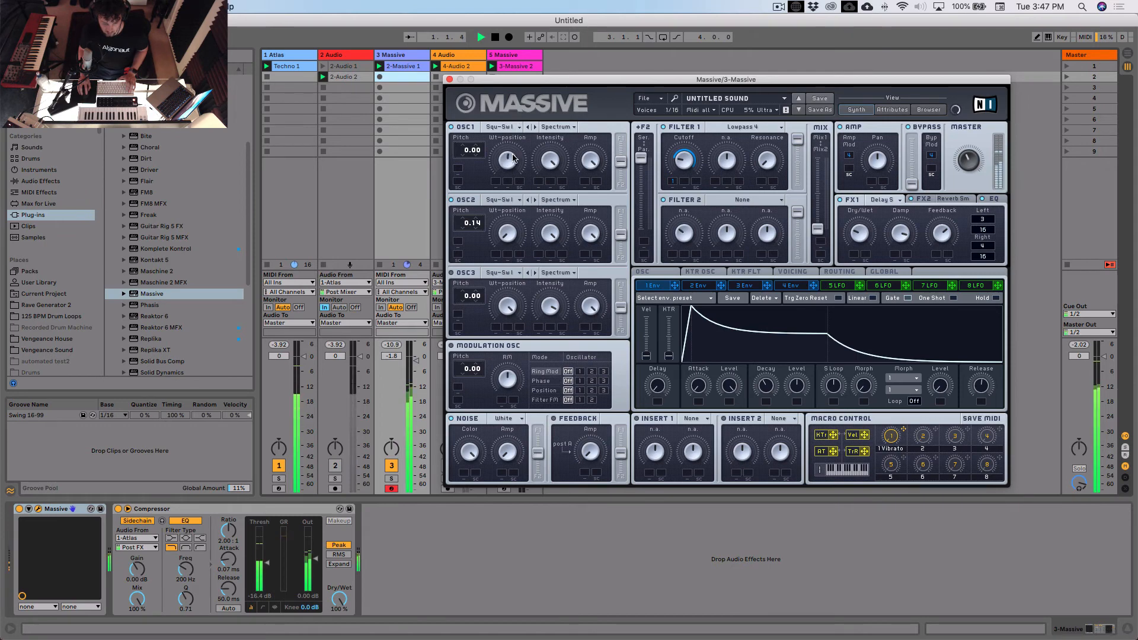
- Set oscillator 2's wavetable to Drive II in Massive and slightly shorten the envelope's decay during playback
click(504, 199)
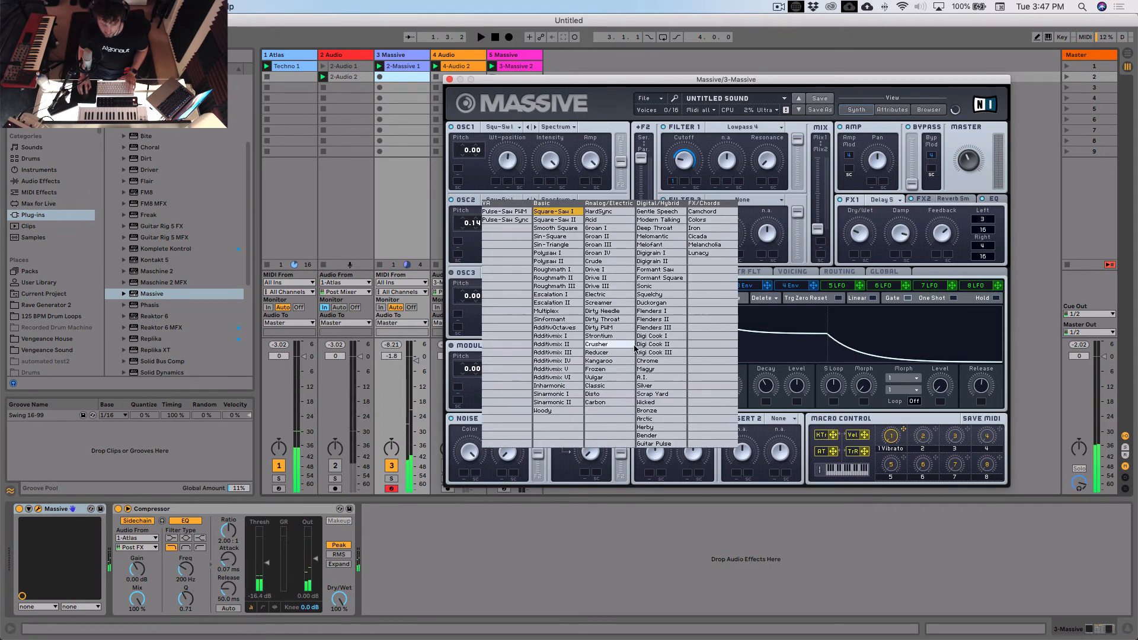
click(602, 261)
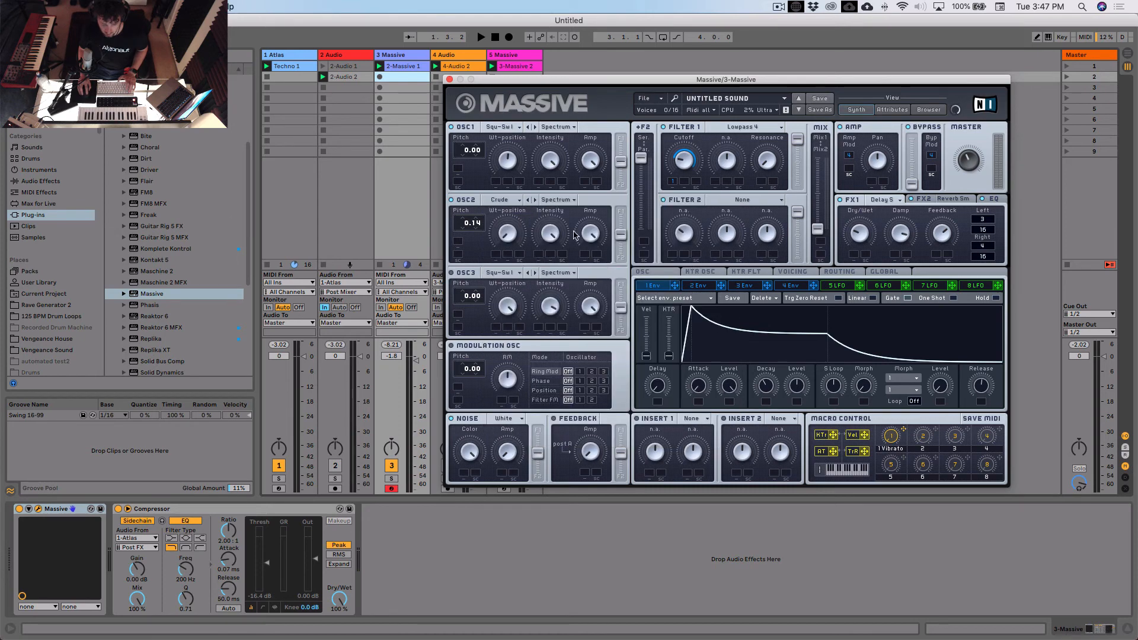
click(536, 201)
key(space)
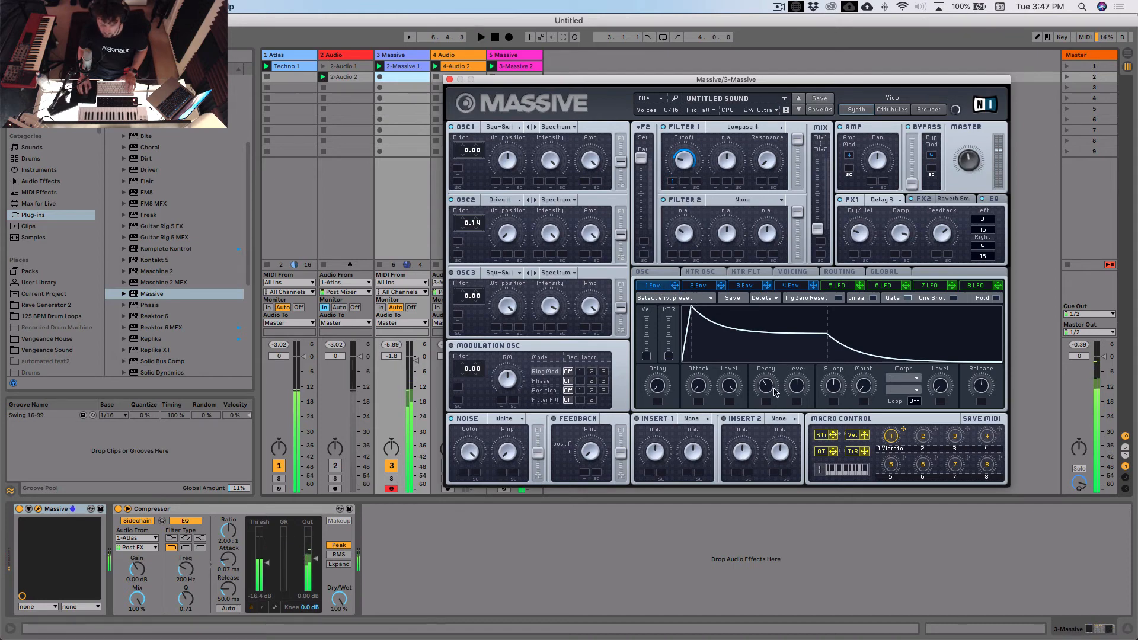
drag(768, 388, 772, 389)
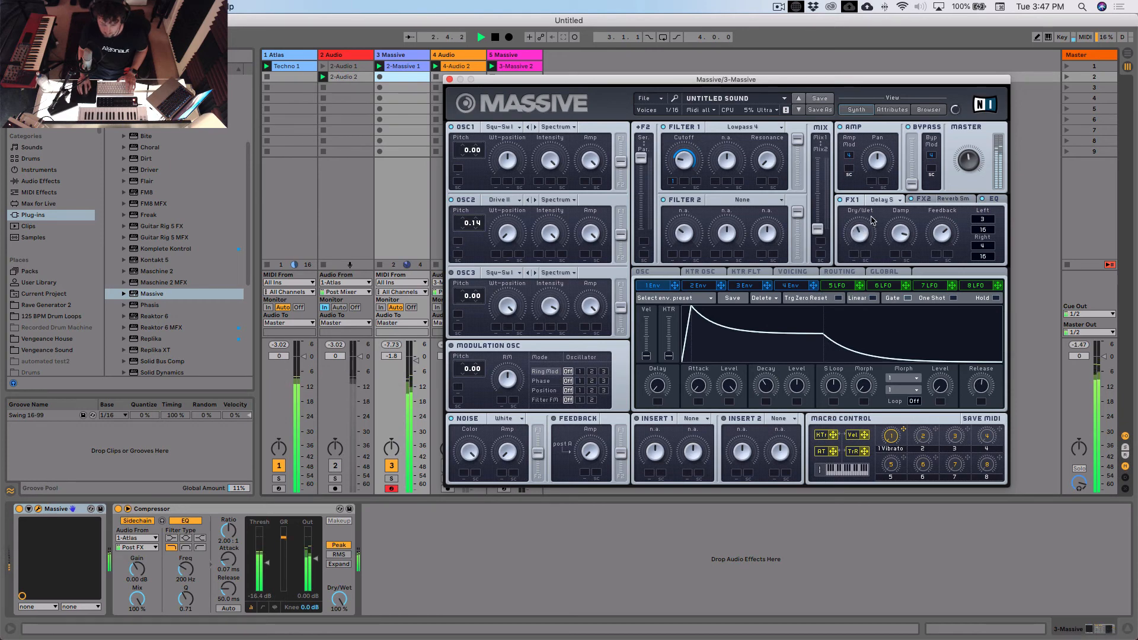
- Record a one-bar MIDI clip into the second slot of 3 Massive and quantize all its notes
click(395, 92)
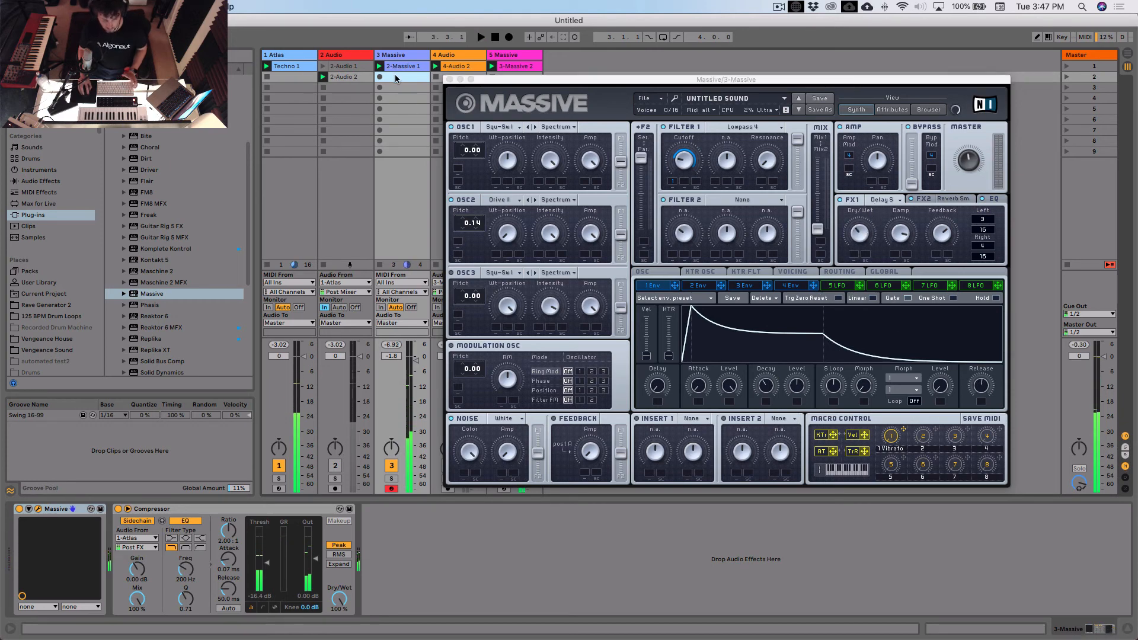
key(space)
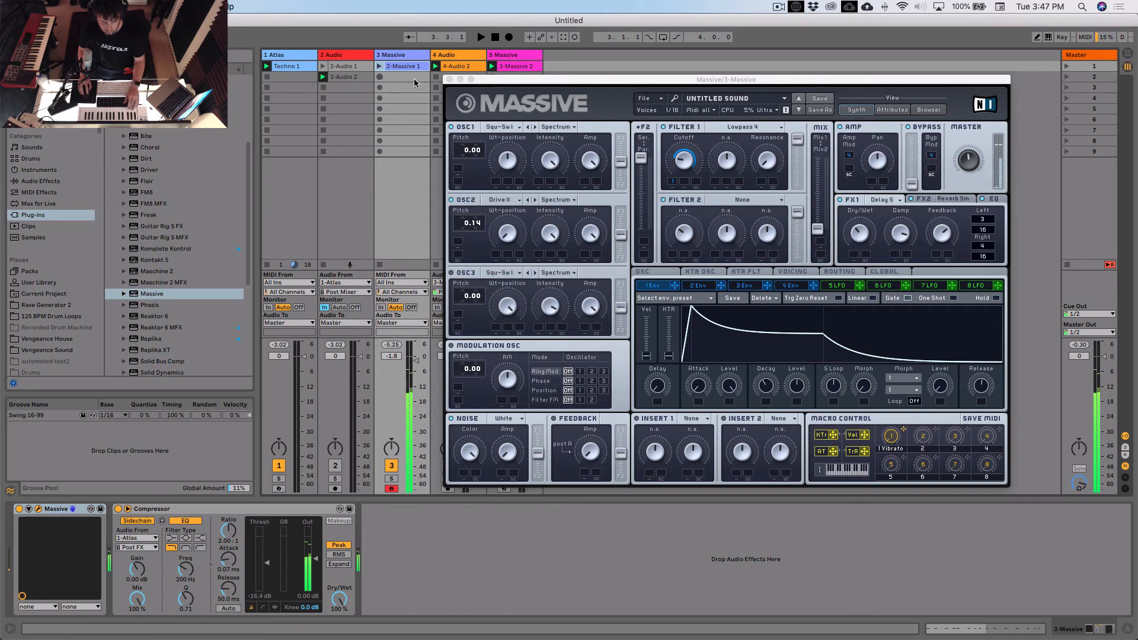
click(380, 78)
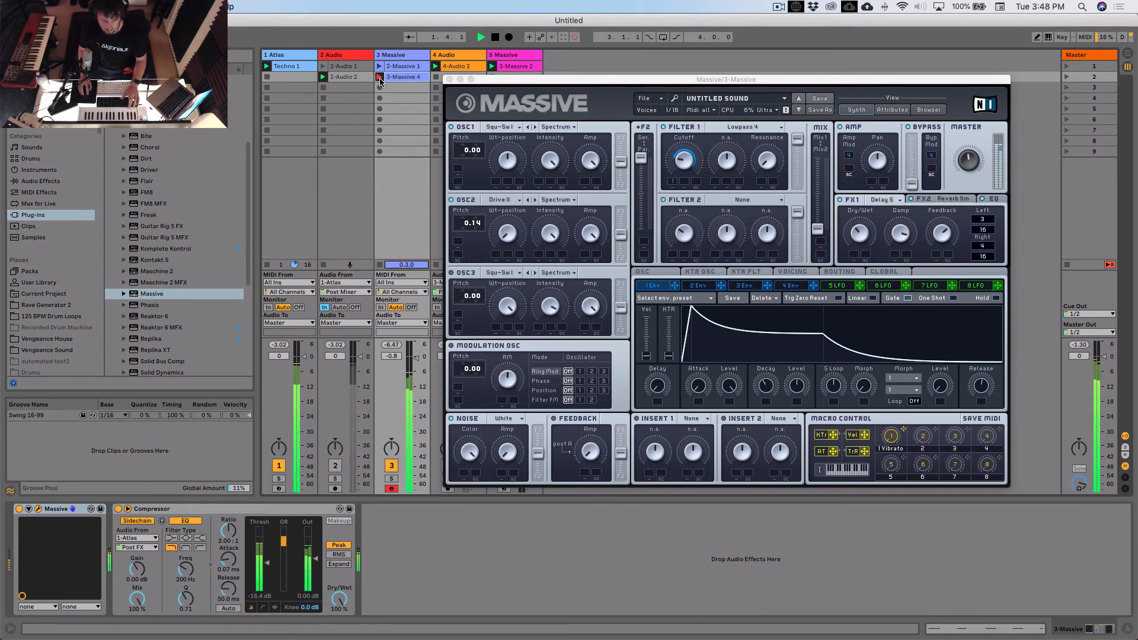
click(380, 78)
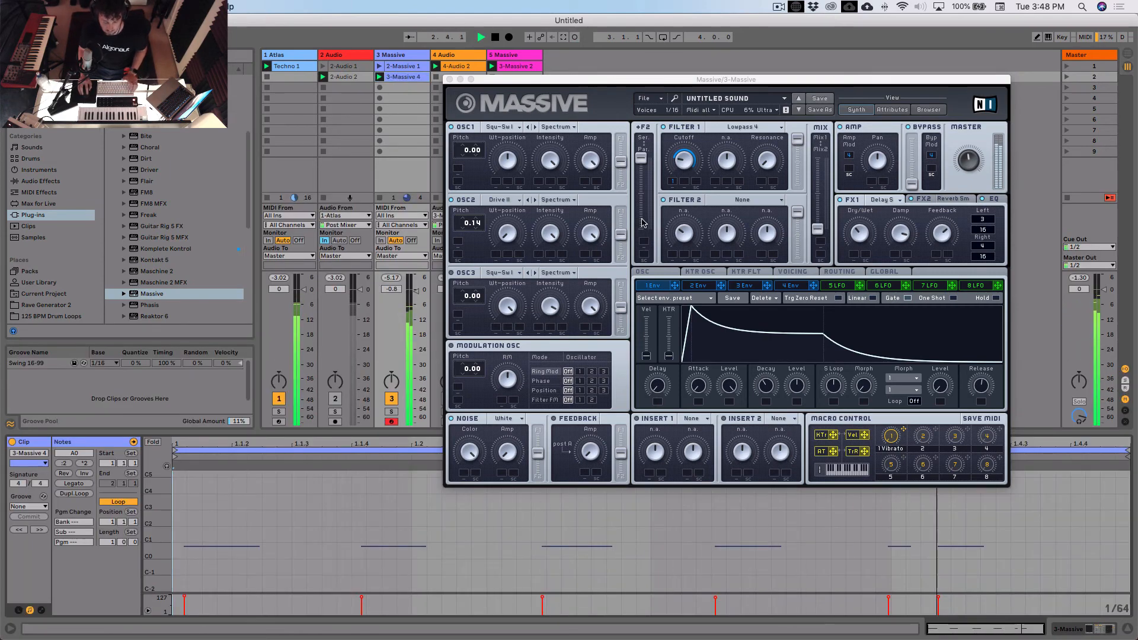
key(super+a)
key(super+u)
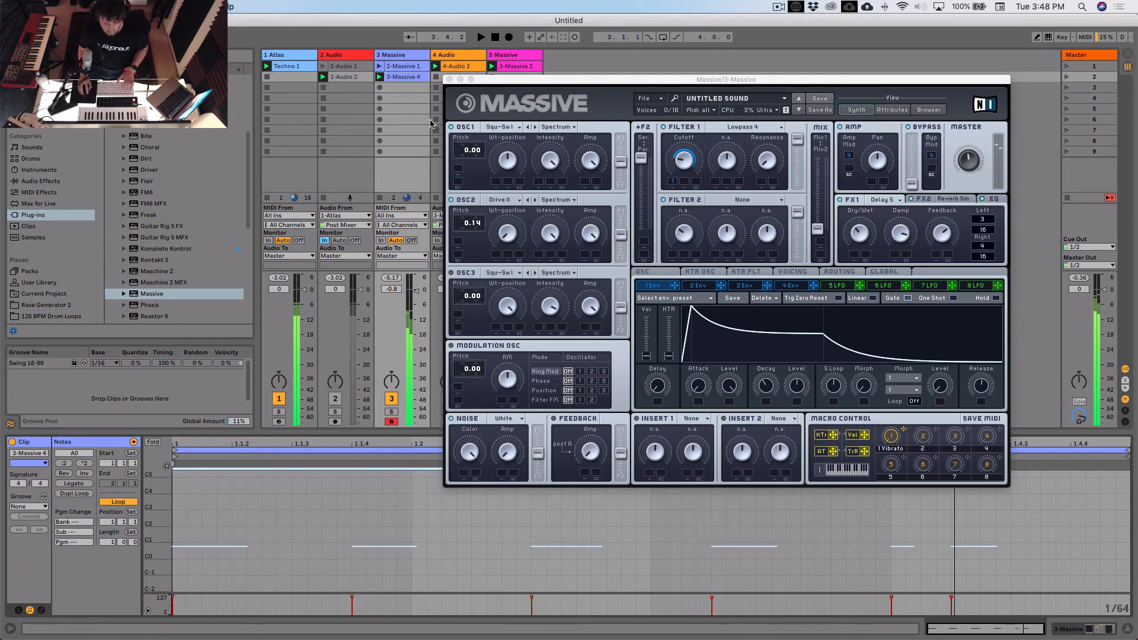
- Transpose the note in the 5 Massive track's clip up to A2 and play the set
click(513, 67)
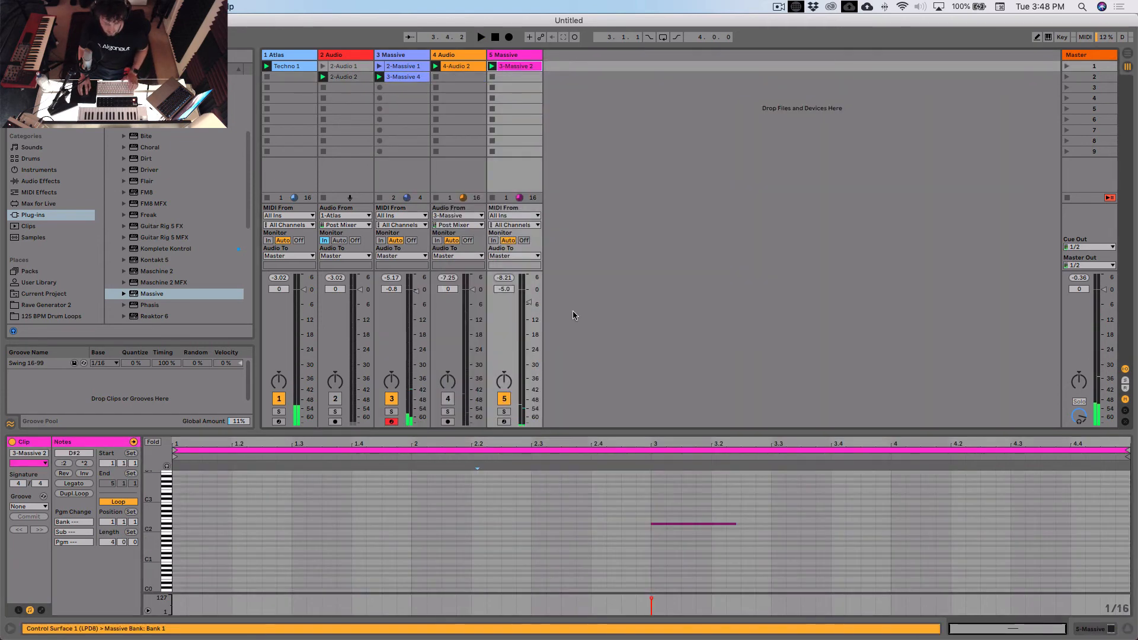
click(681, 535)
key(super+a)
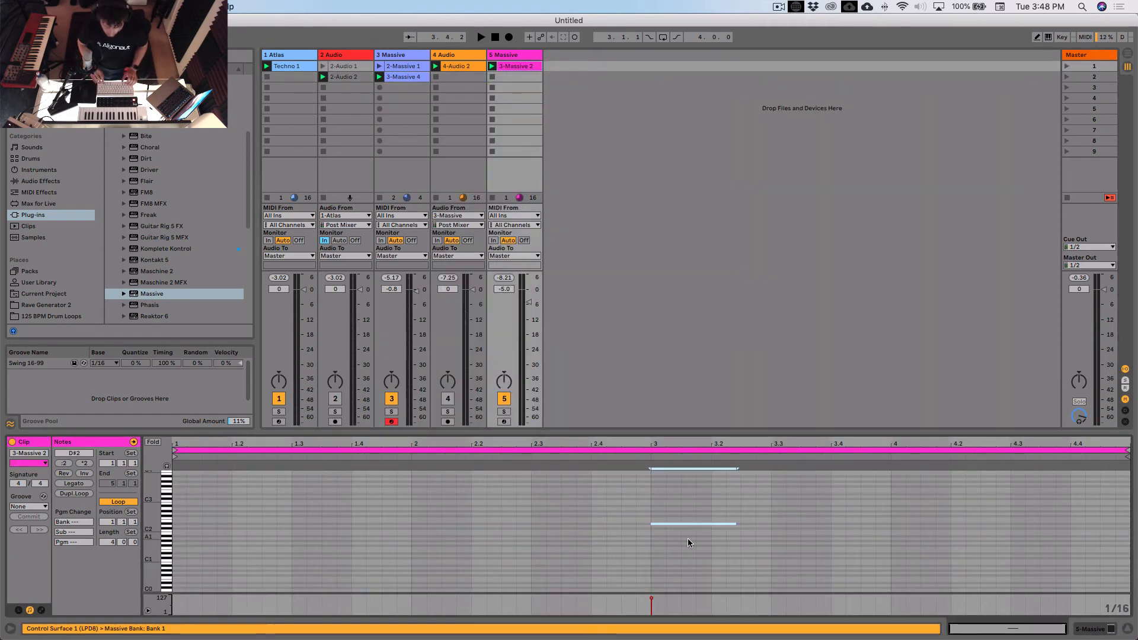
key(Up)
key(Up)
key(Up)
key(Up)
key(Up)
key(Up)
key(space)
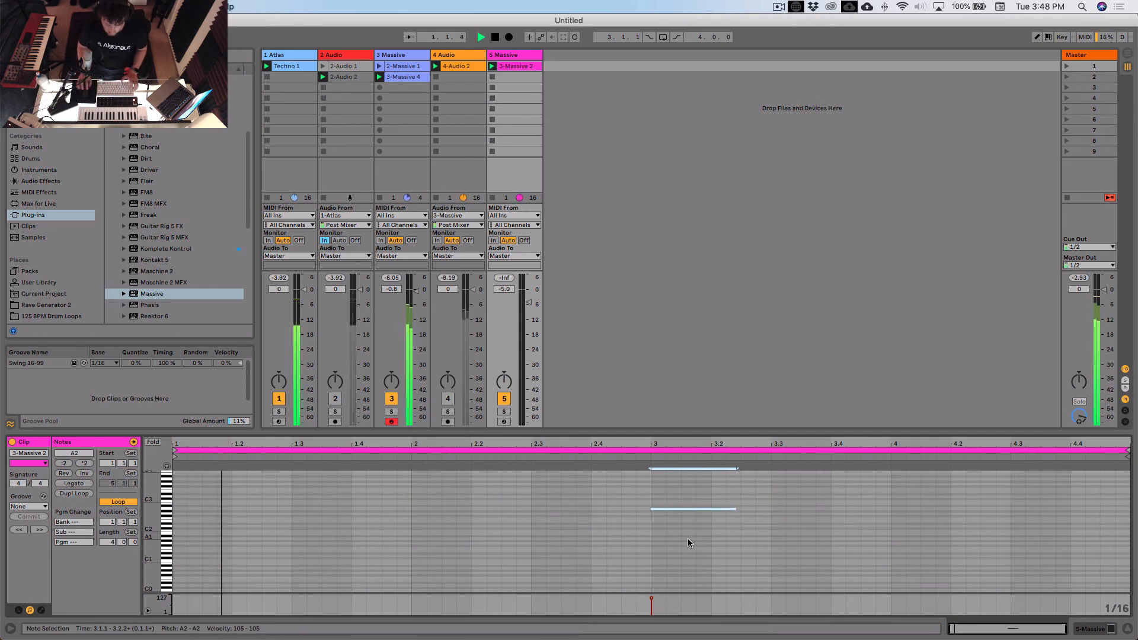
click(687, 538)
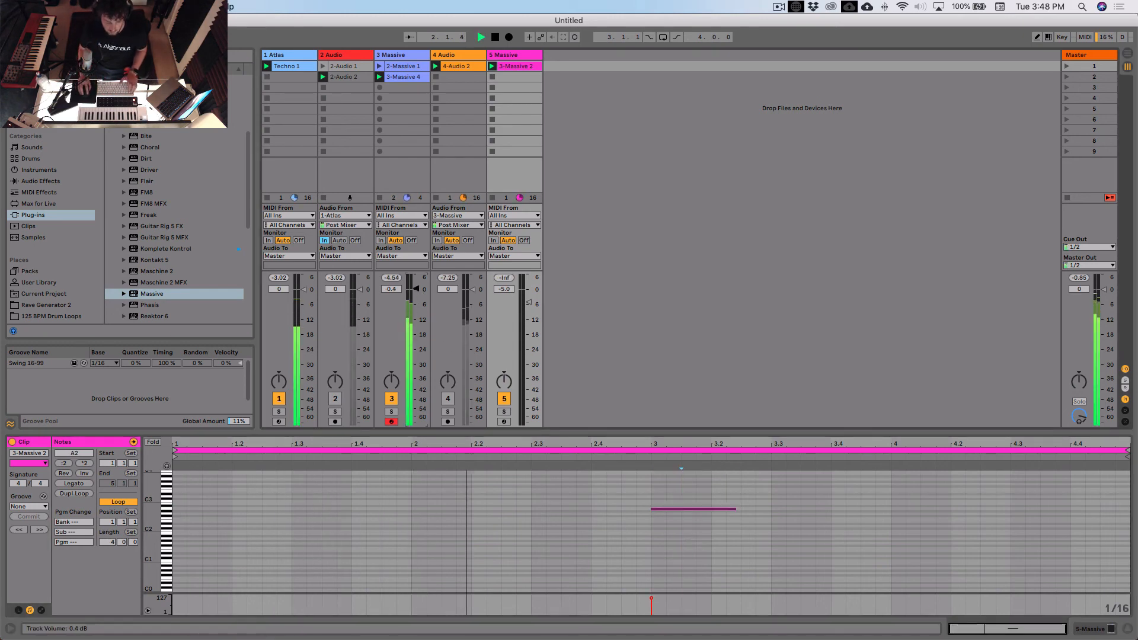
- Raise the 3 Massive track volume to 0.8 dB and transpose the 5 Massive clip's note down an octave to A1
drag(418, 290, 420, 288)
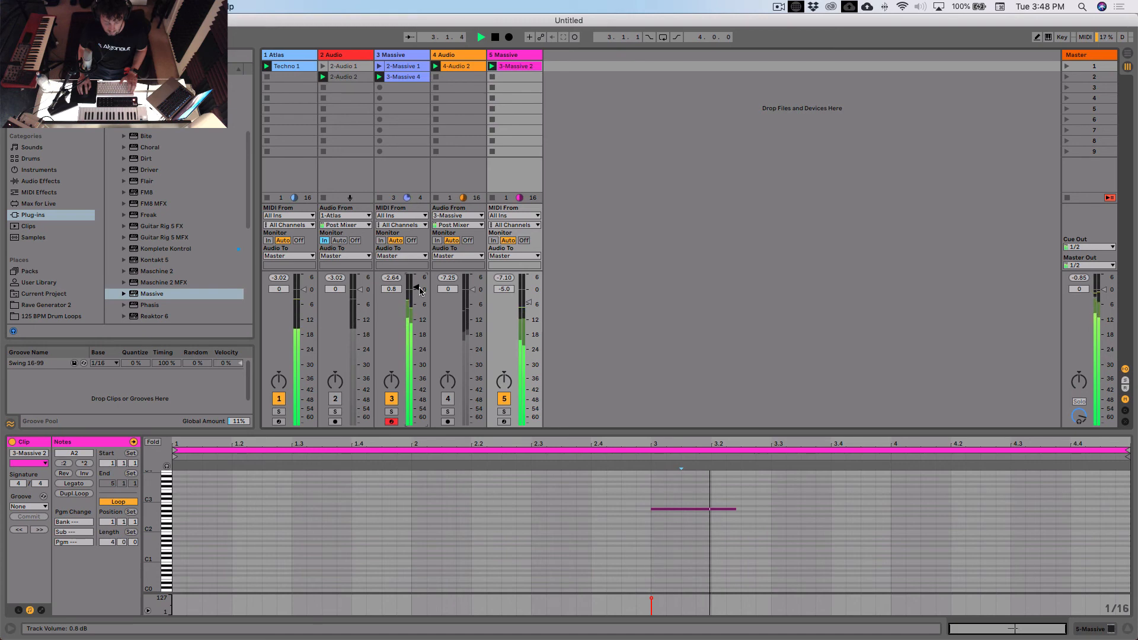
drag(678, 494, 702, 525)
key(shift+Down)
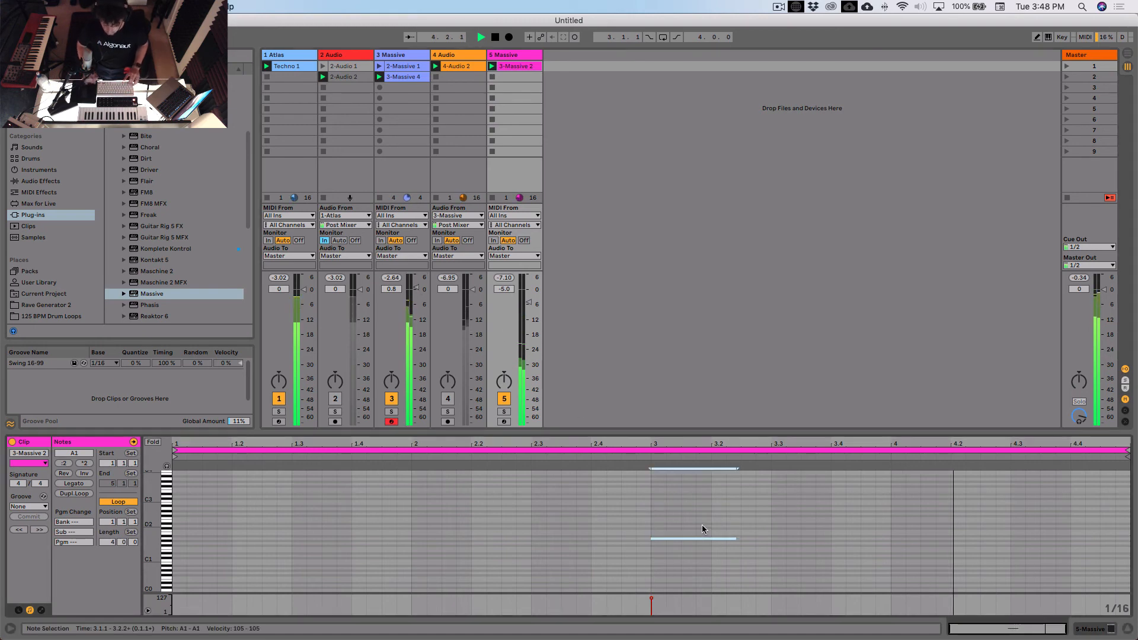
- Open Massive on 3 Massive, reshape the envelope and oscillator 2's Wt-position during playback, and close the plug-in window
click(388, 373)
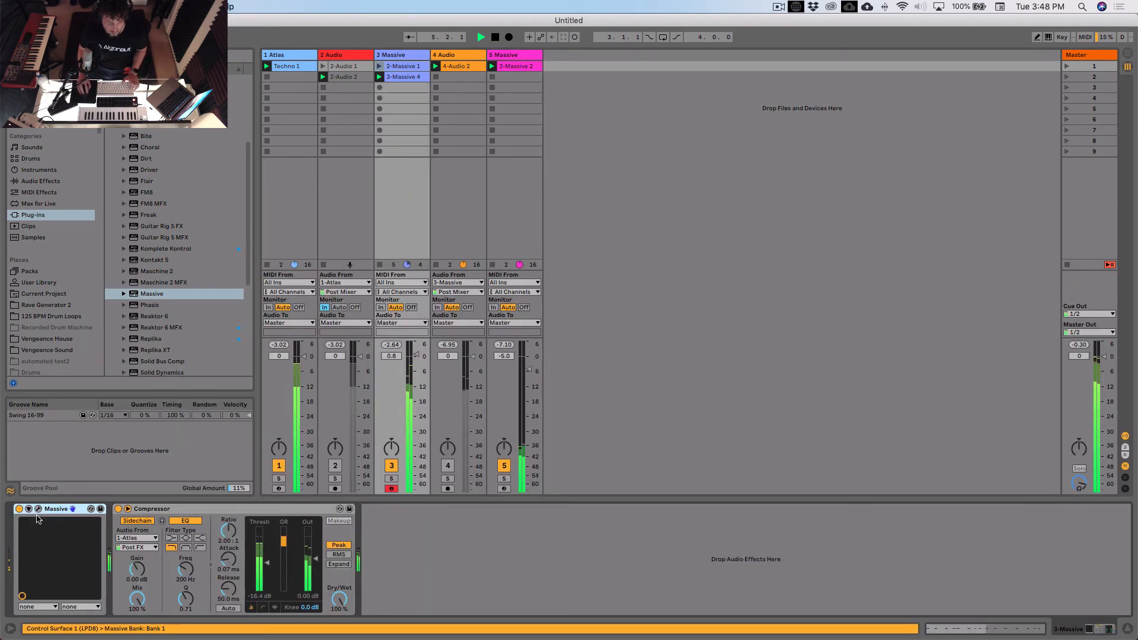
key(alt+super+p)
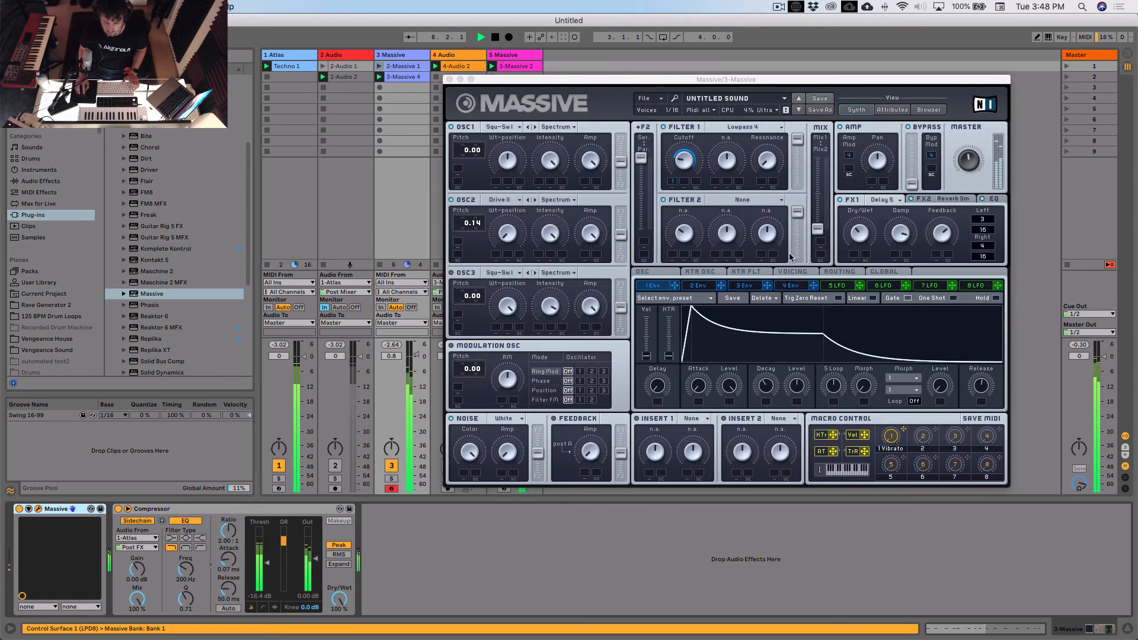
drag(981, 381, 976, 388)
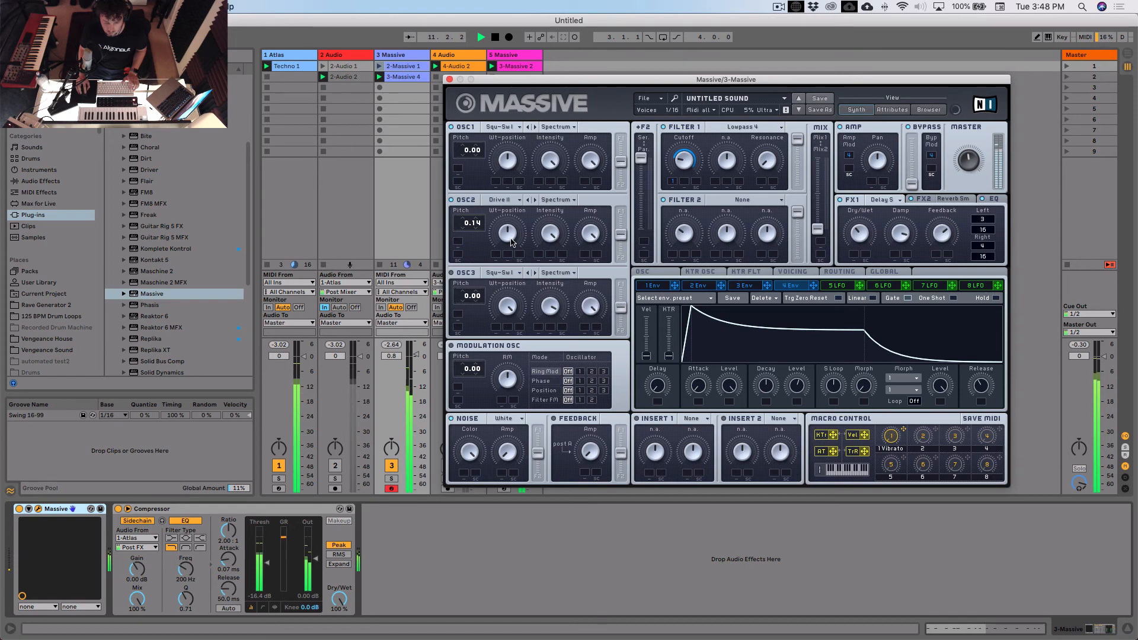
click(448, 79)
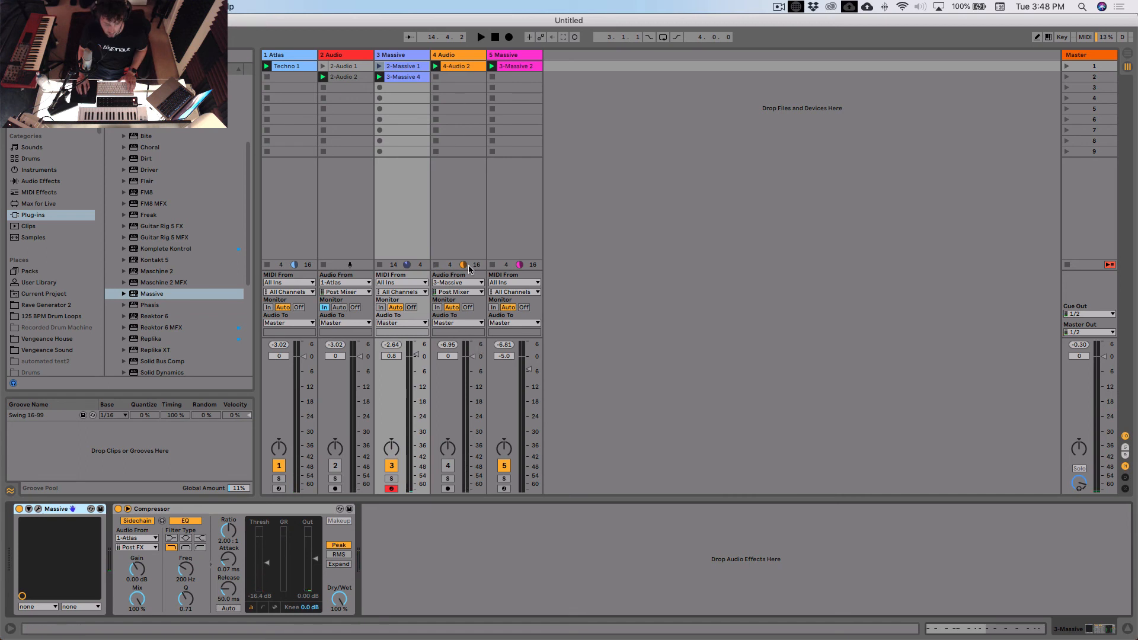
- Arm 4 Audio and record the new 3 Massive part as an audio clip in its second slot
click(441, 77)
click(448, 489)
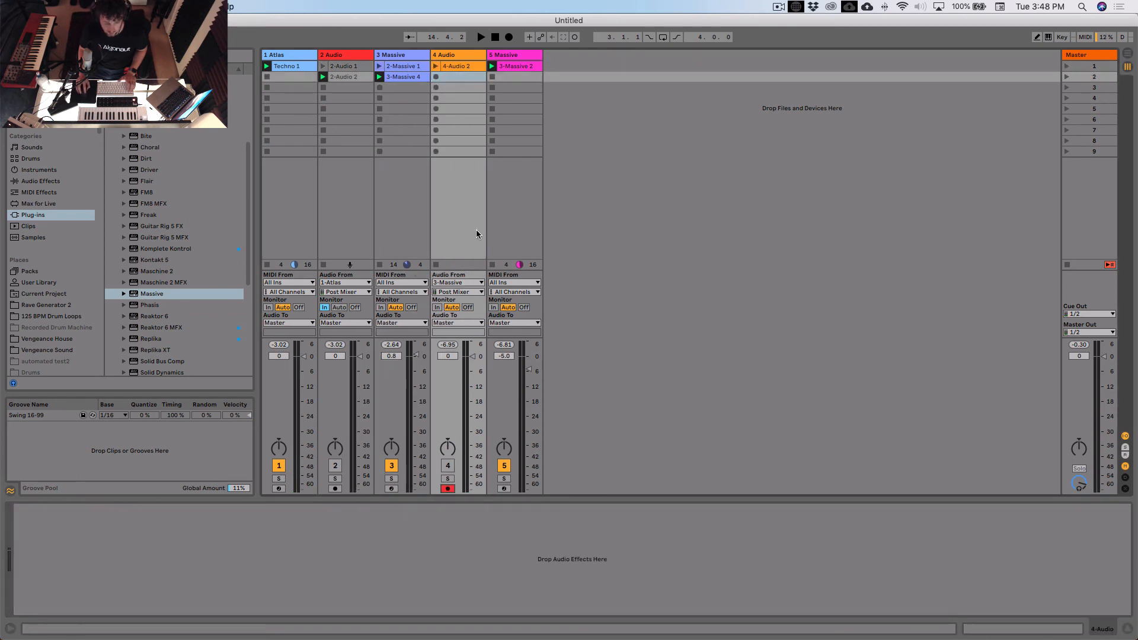
click(436, 78)
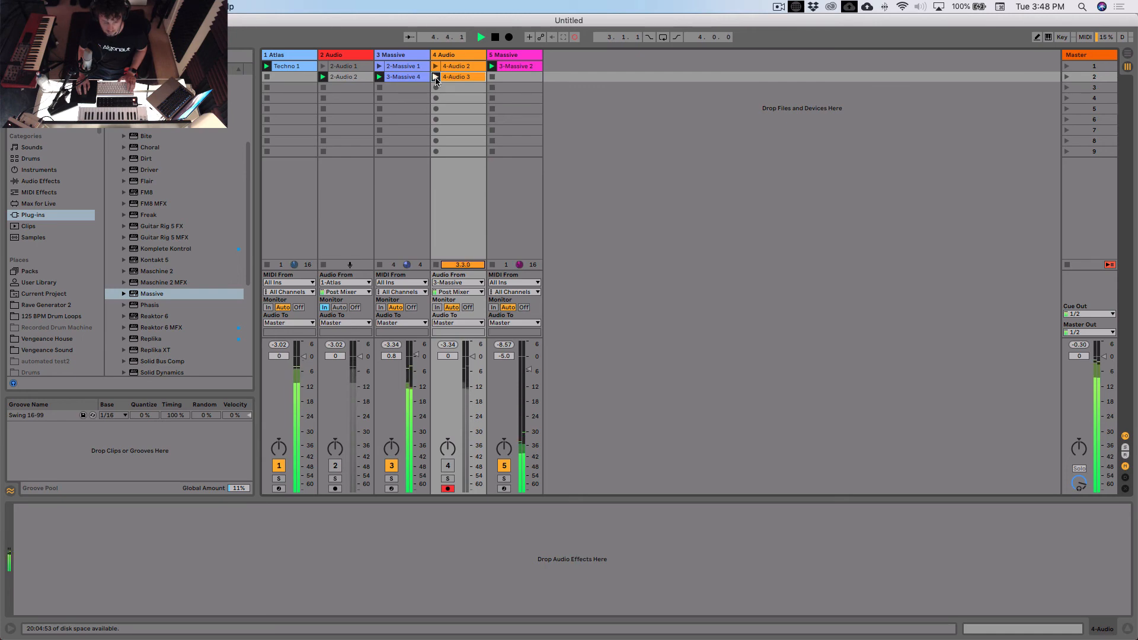
key(space)
click(460, 77)
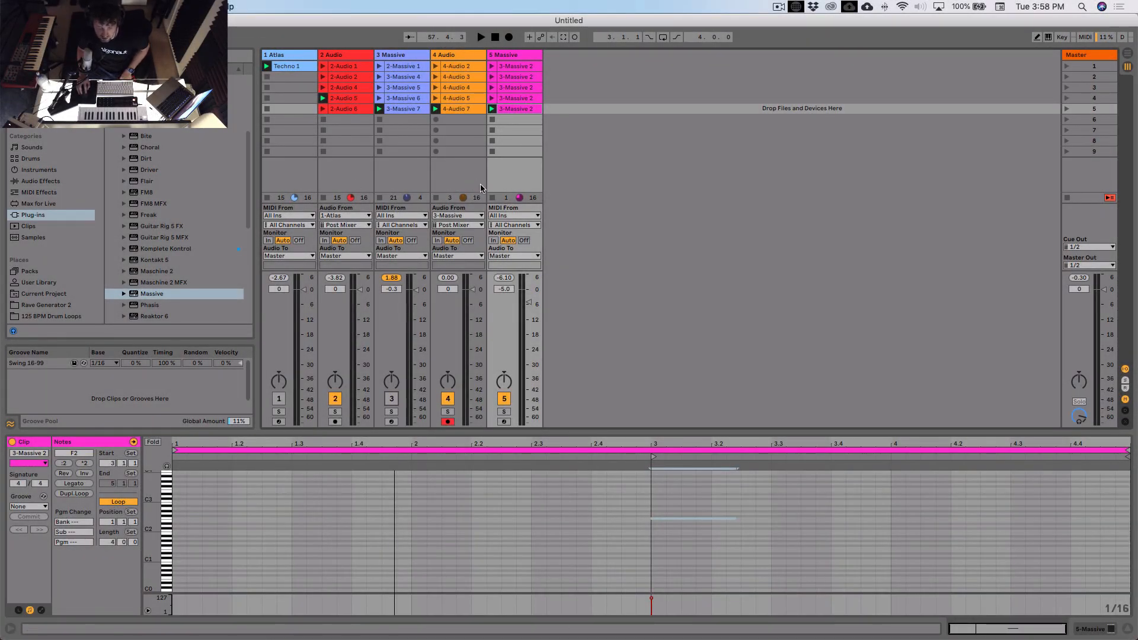
- Review the recorded clips on the 2 Audio, 3 Massive and 4 Audio tracks
click(333, 55)
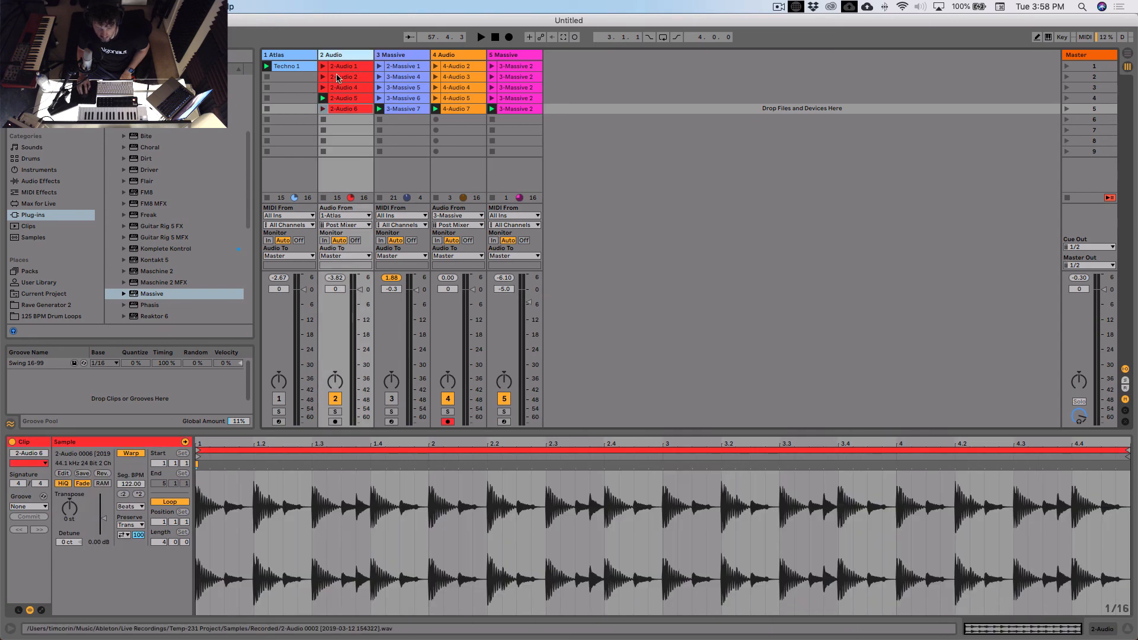
click(459, 56)
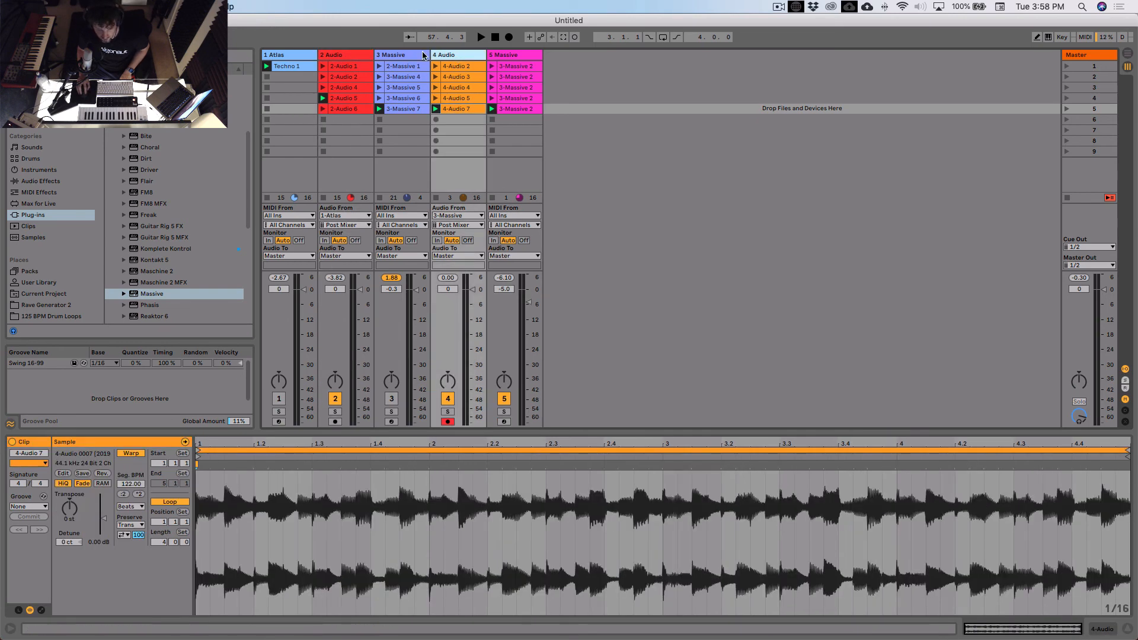
click(423, 55)
click(450, 56)
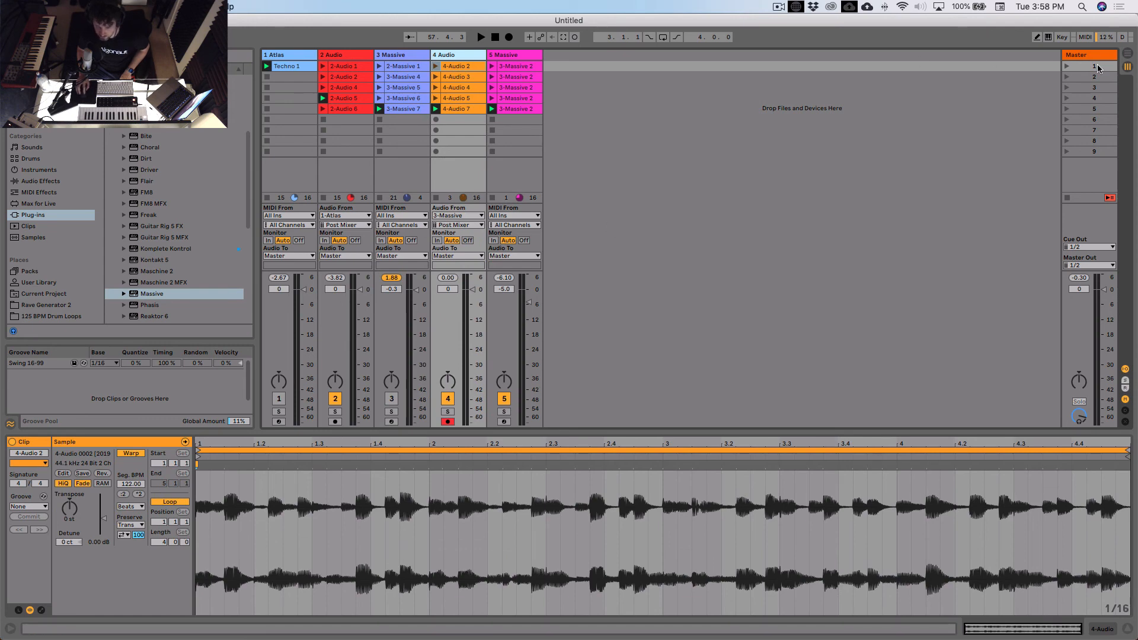
- Launch scenes 1 through 5 in order to audition each variation of the groove, and stop playback after scene 5
click(1066, 65)
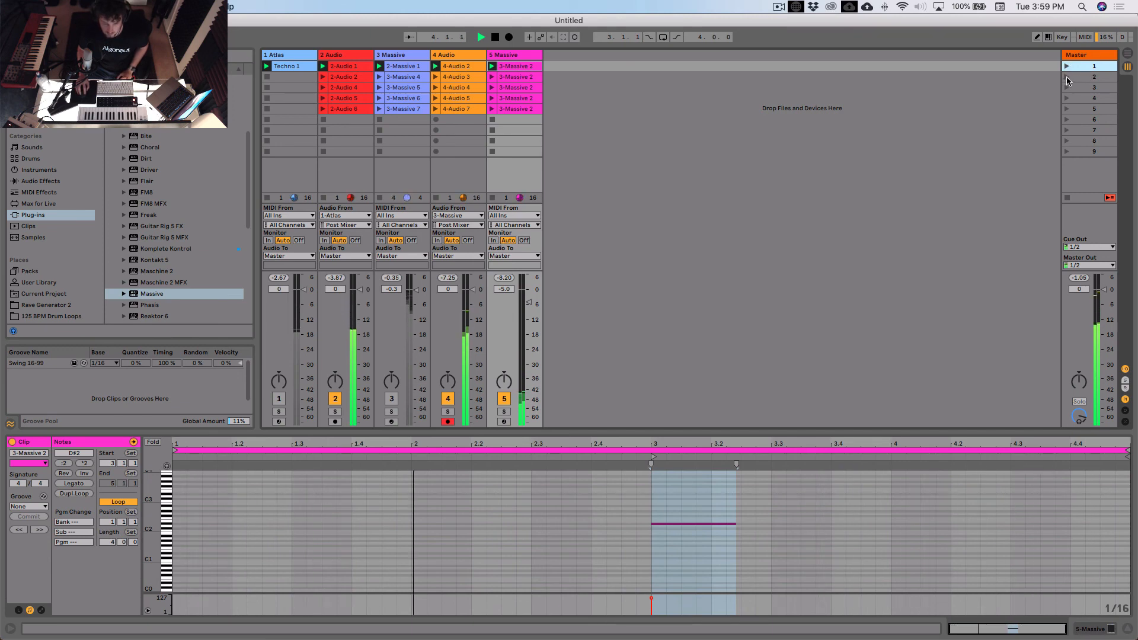
click(1068, 80)
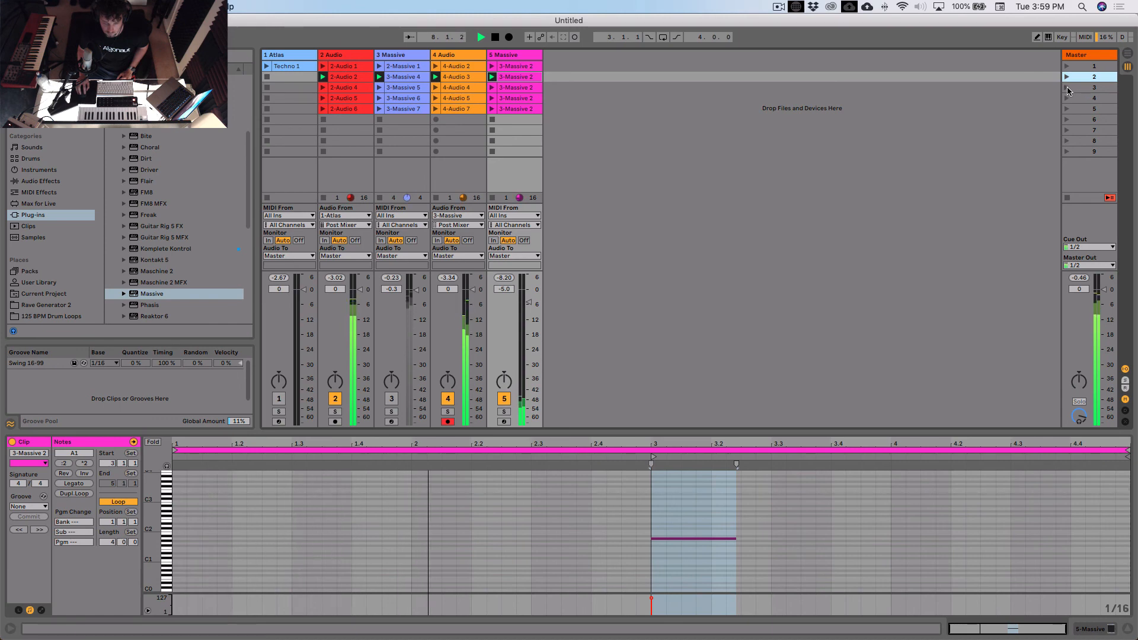
click(1076, 87)
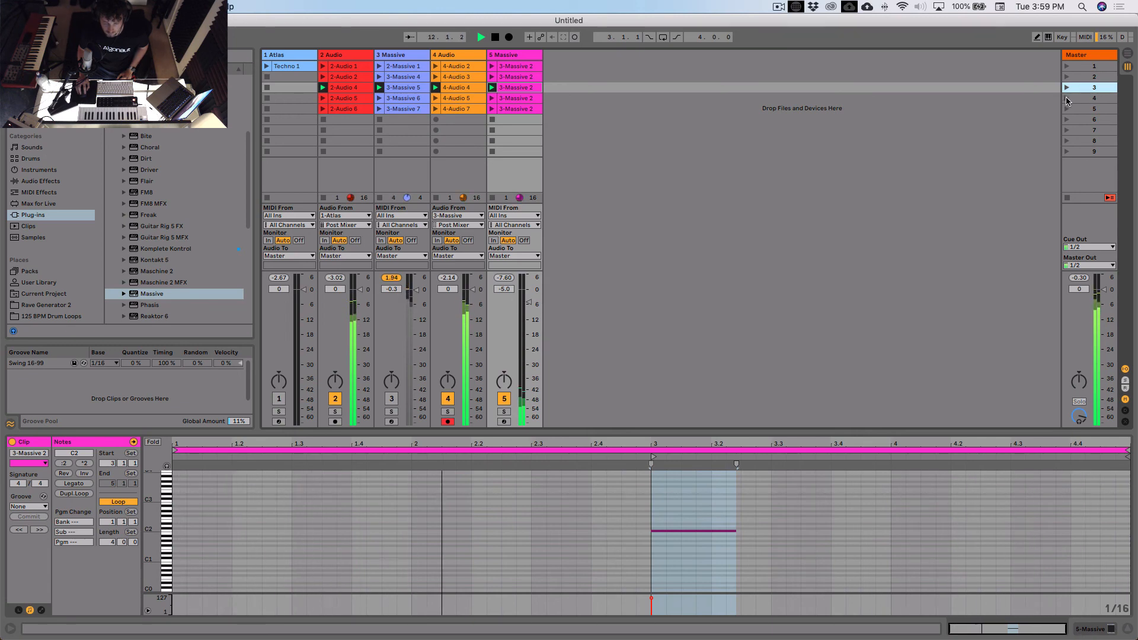
click(1067, 98)
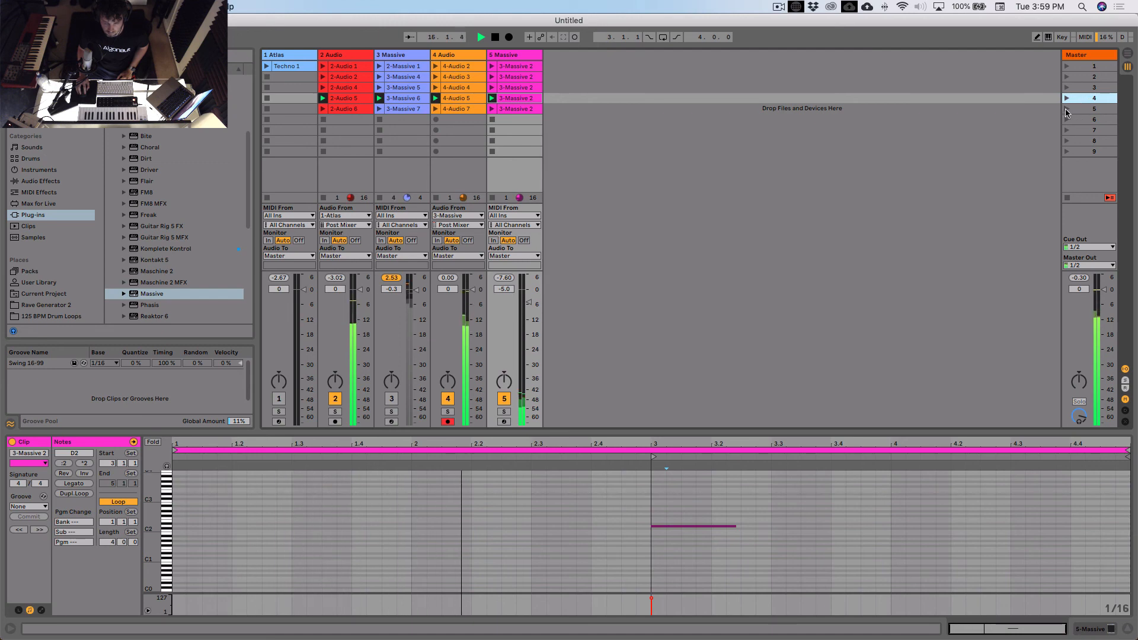
click(1067, 110)
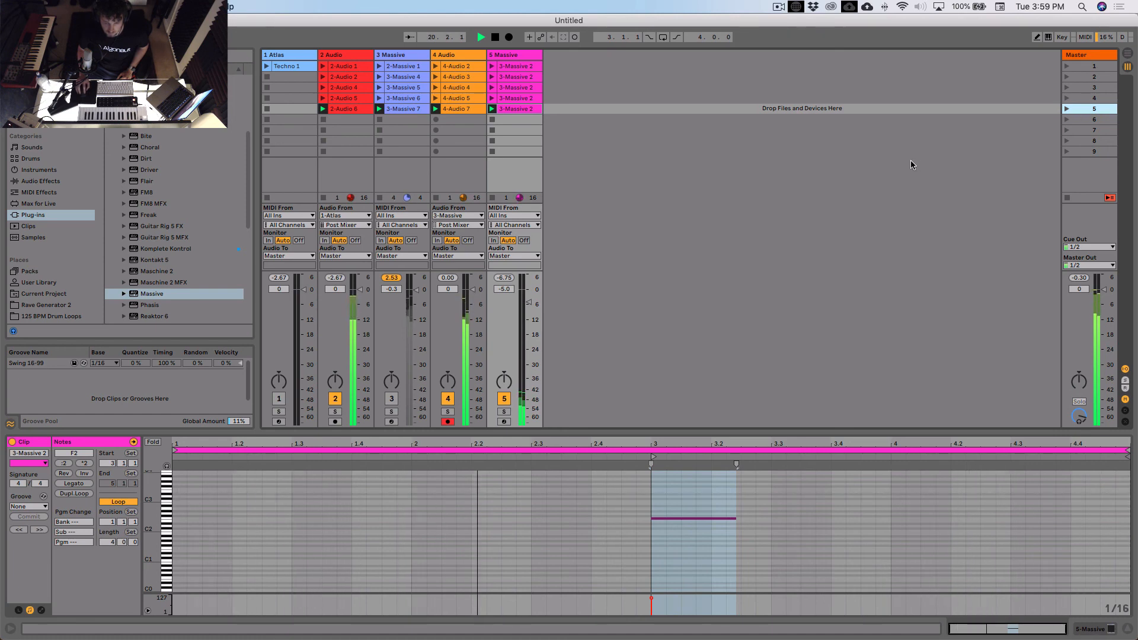
key(space)
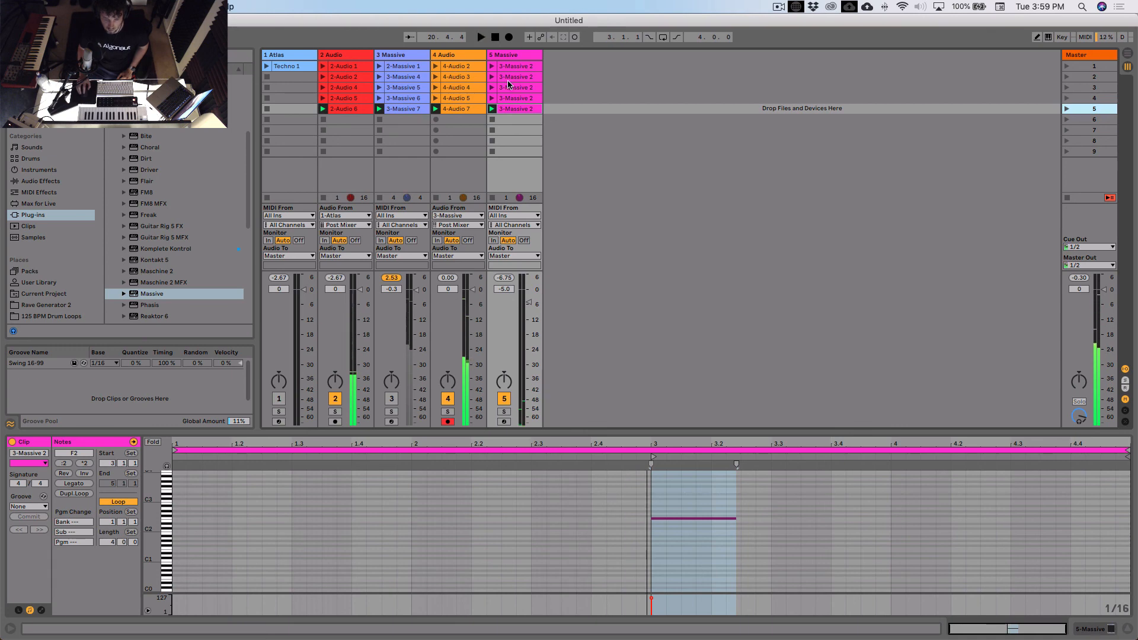